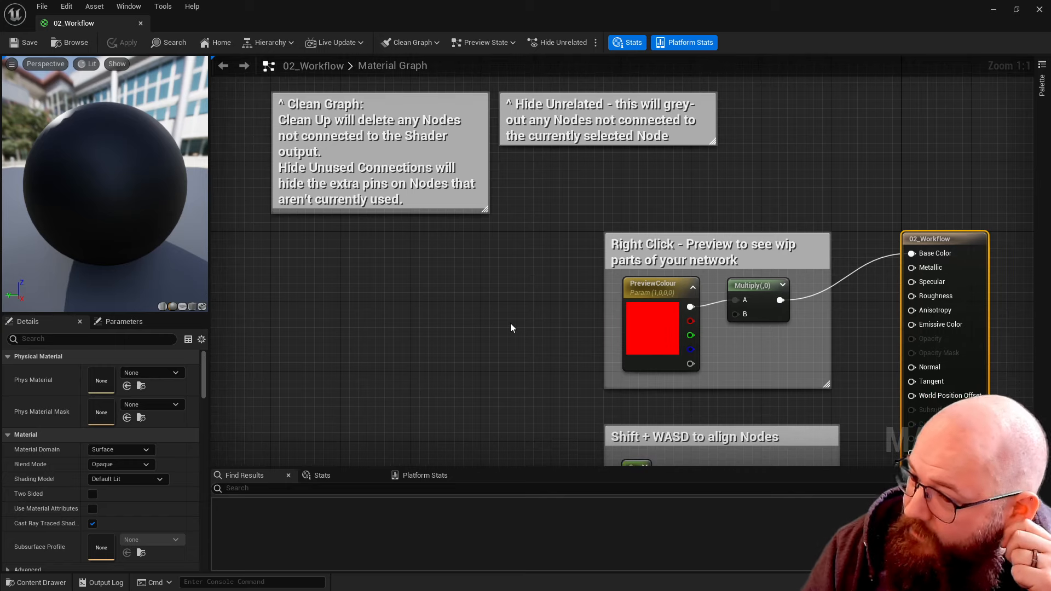
Run Clean Up on the material graph to delete nodes not connected to the shader output, and undo the deletion.
{"action": "right_click_drag", "start_coordinate": [514, 319], "coordinate": [471, 326]}
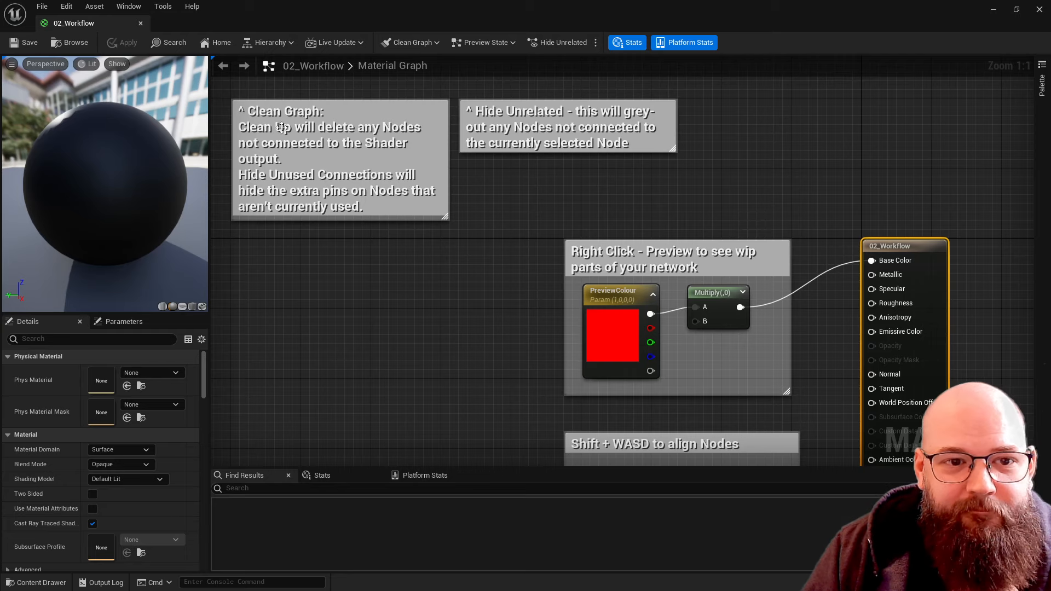
{"action": "right_click_drag", "start_coordinate": [516, 221], "coordinate": [672, 202]}
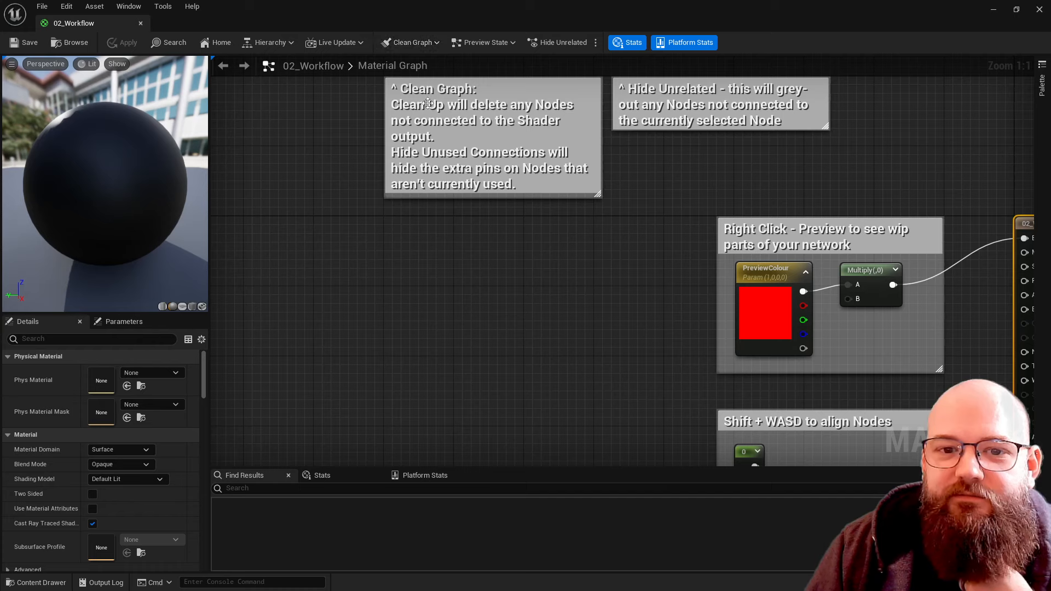
{"action": "left_click", "coordinate": [411, 41]}
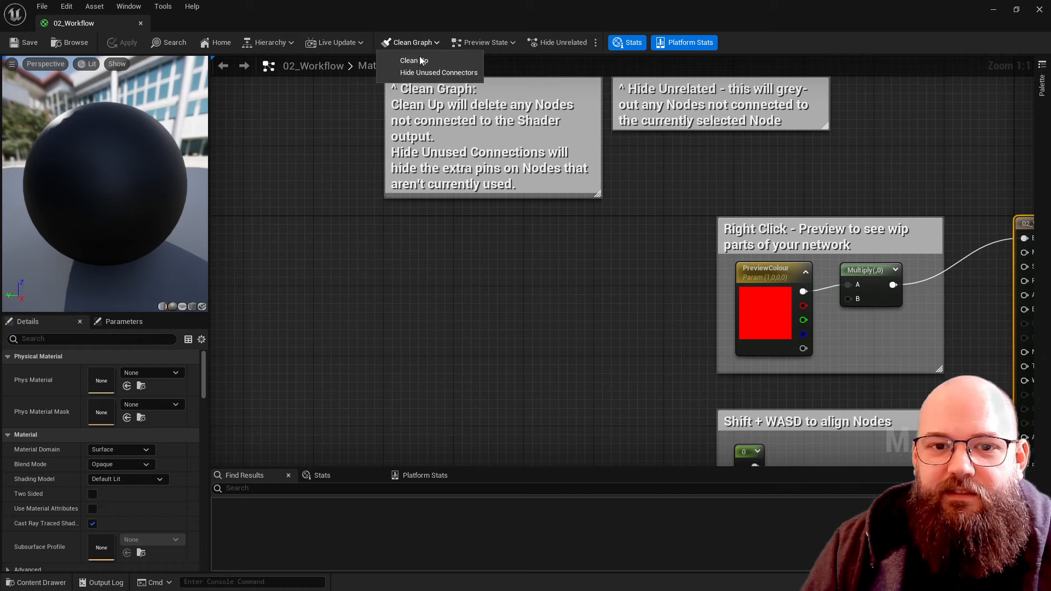
{"action": "left_click", "coordinate": [424, 60]}
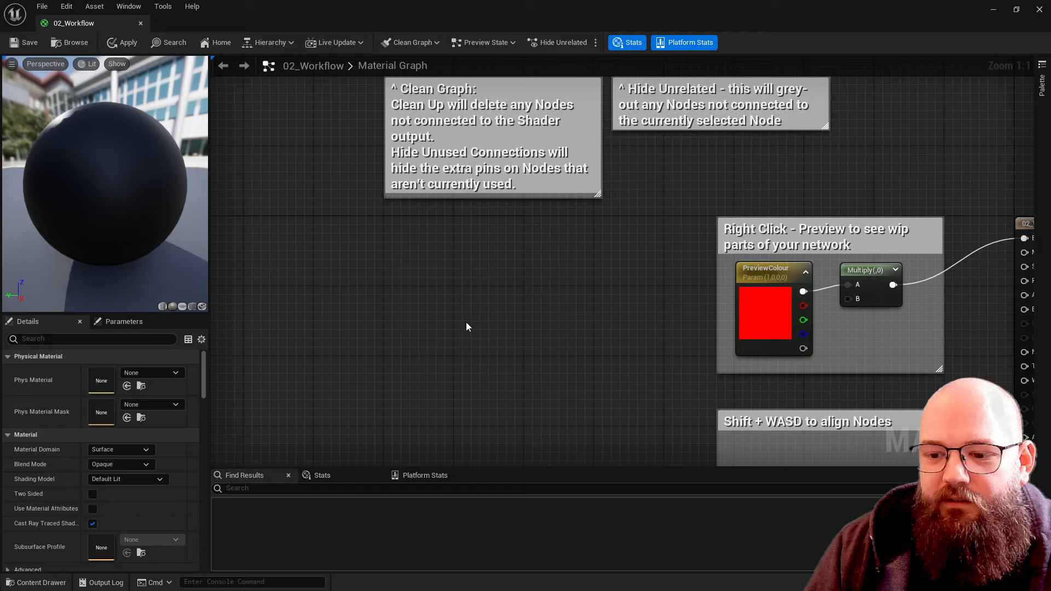
{"action": "right_click_drag", "start_coordinate": [582, 335], "coordinate": [395, 161]}
{"action": "scroll", "coordinate": [442, 278], "scroll_direction": "down", "scroll_amount": 4}
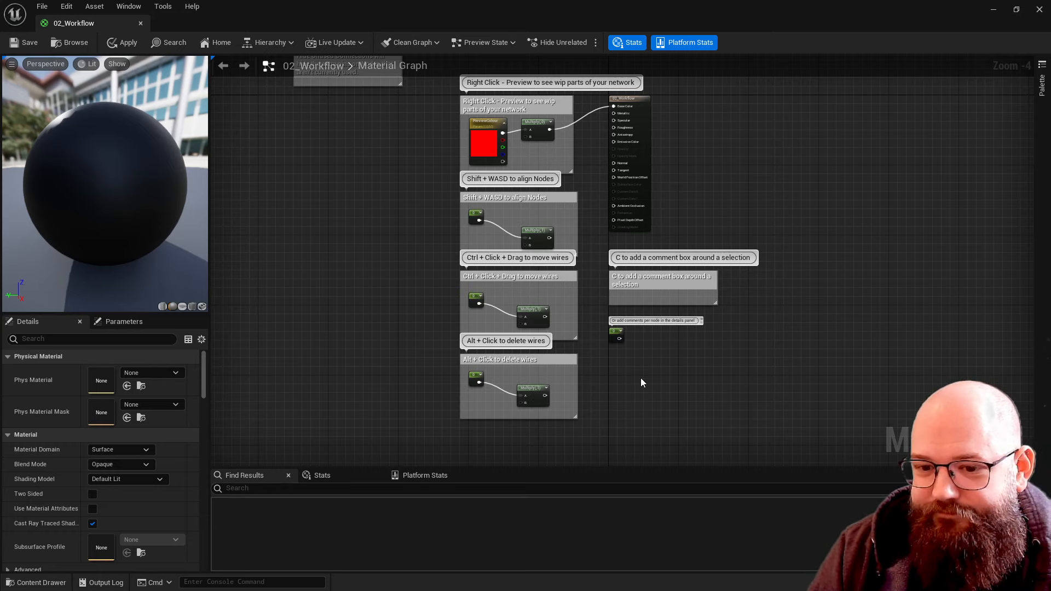
Hide the unused connectors on all nodes in the material graph.
{"action": "right_click_drag", "start_coordinate": [363, 218], "coordinate": [371, 245]}
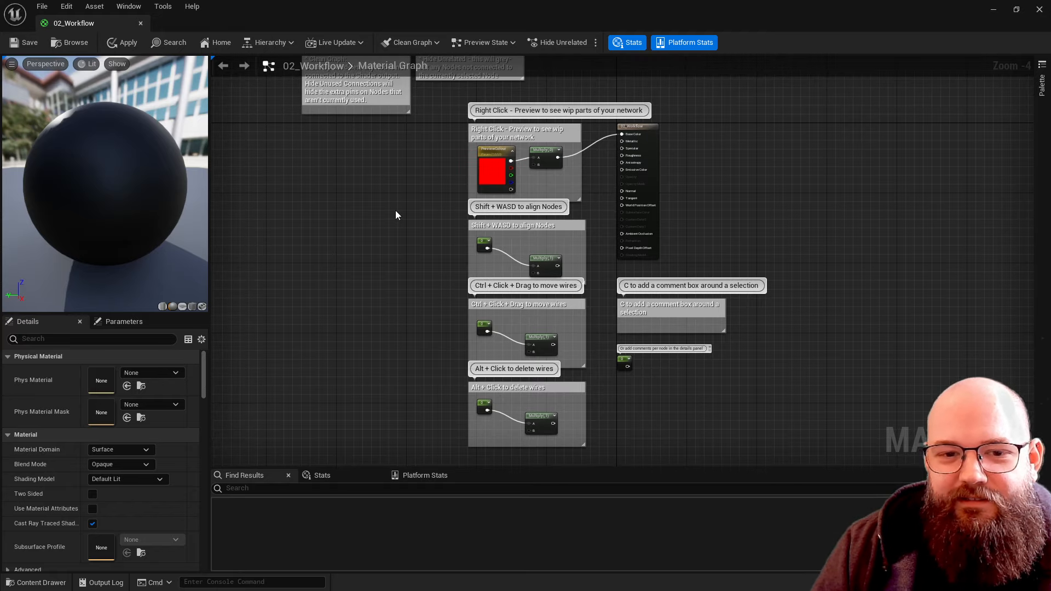
{"action": "scroll", "coordinate": [384, 189], "scroll_direction": "up", "scroll_amount": 5}
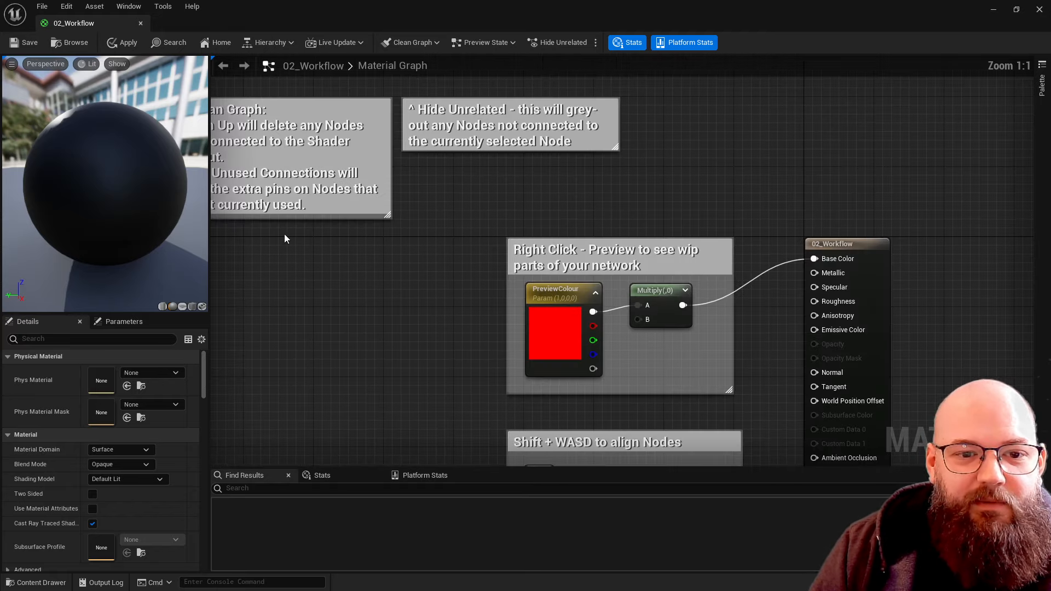
{"action": "left_click", "coordinate": [417, 48]}
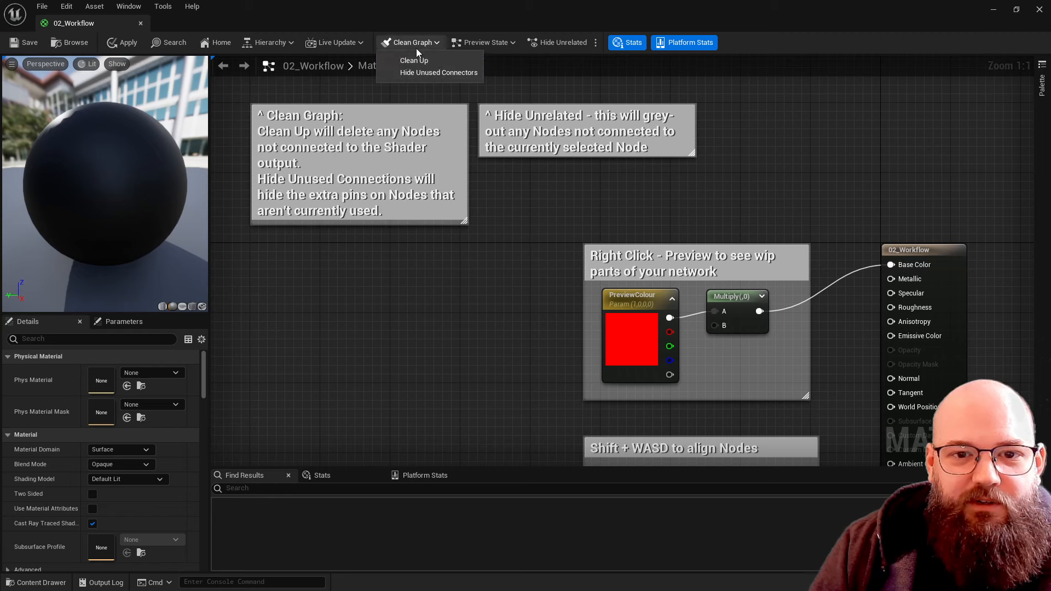
{"action": "left_click", "coordinate": [438, 73]}
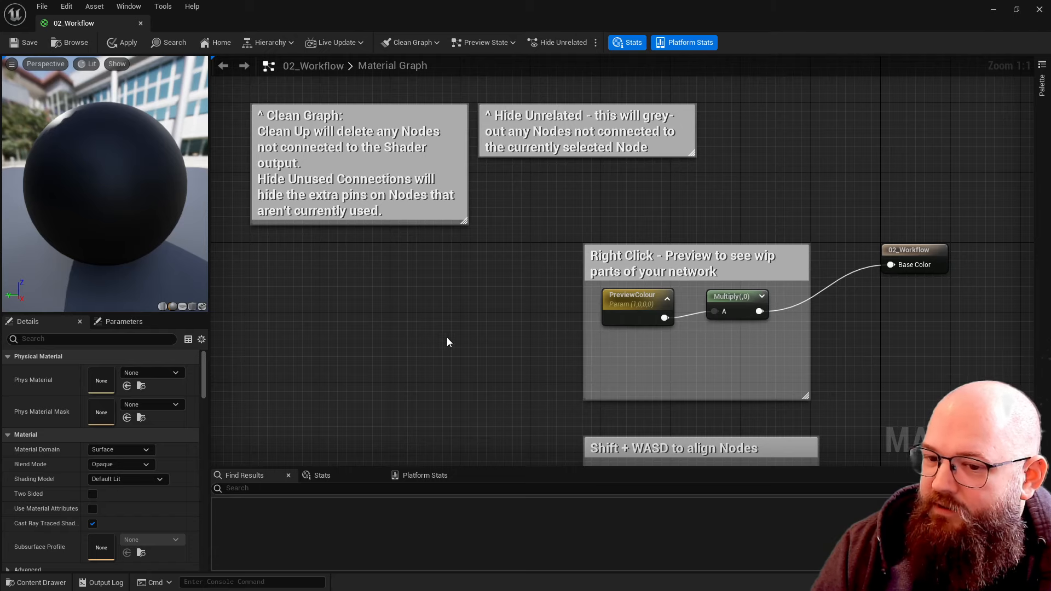
Review the collapsed nodes in the comment groups and turn Hide Unused Connectors back off.
{"action": "right_click_drag", "start_coordinate": [560, 377], "coordinate": [395, 262]}
{"action": "scroll", "coordinate": [397, 253], "scroll_direction": "down", "scroll_amount": 1}
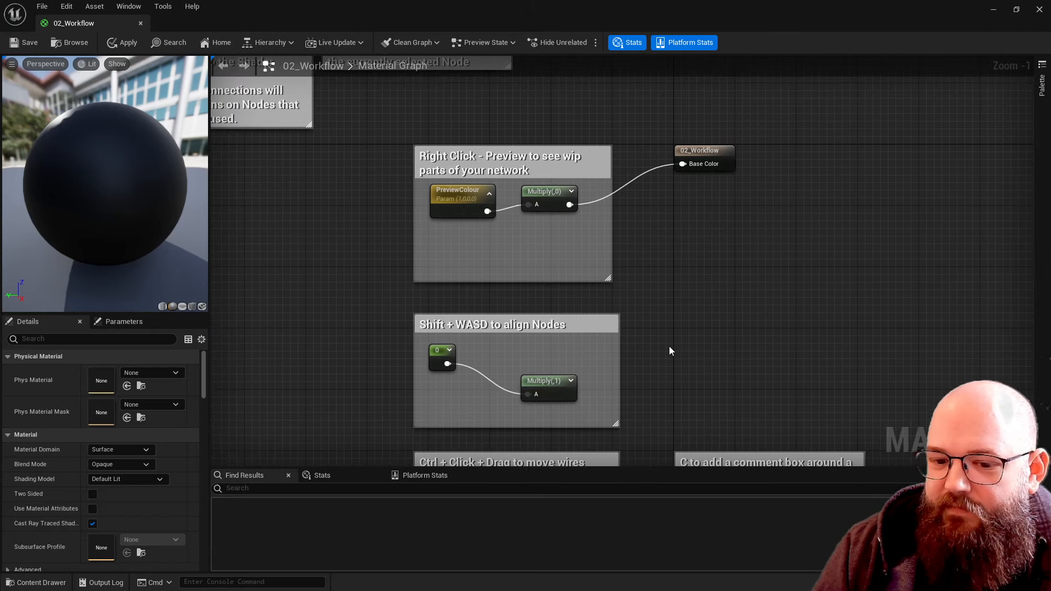
{"action": "scroll", "coordinate": [669, 346], "scroll_direction": "down", "scroll_amount": 1}
{"action": "right_click_drag", "start_coordinate": [670, 346], "coordinate": [648, 254]}
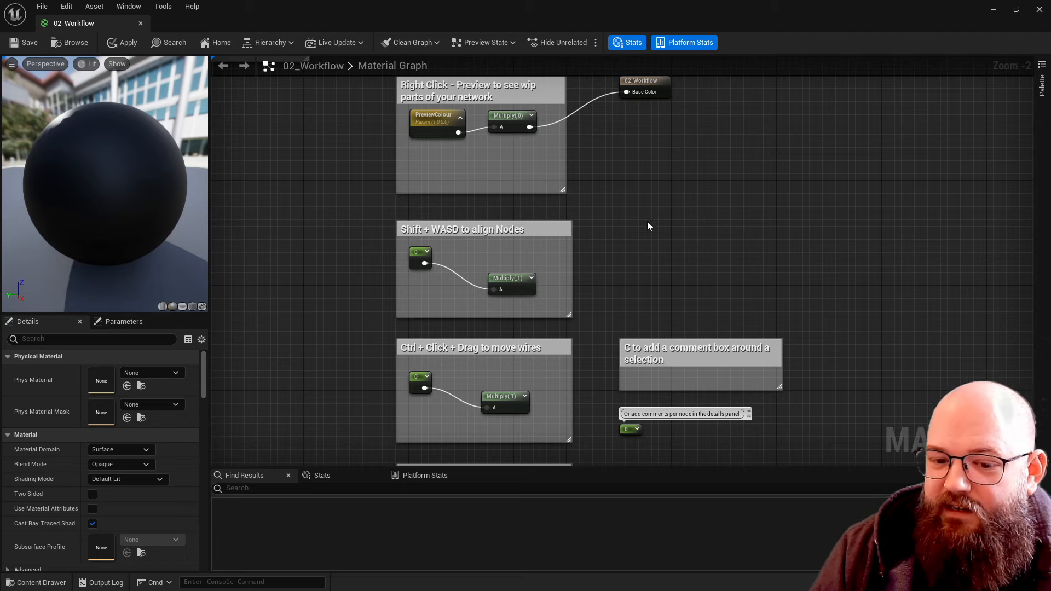
{"action": "right_click_drag", "start_coordinate": [634, 293], "coordinate": [586, 205]}
{"action": "mouse_move", "coordinate": [484, 208]}
{"action": "left_mouse_down"}
{"action": "mouse_move", "coordinate": [495, 204]}
{"action": "mouse_move", "coordinate": [480, 211]}
{"action": "left_mouse_up"}
{"action": "left_click", "coordinate": [481, 217]}
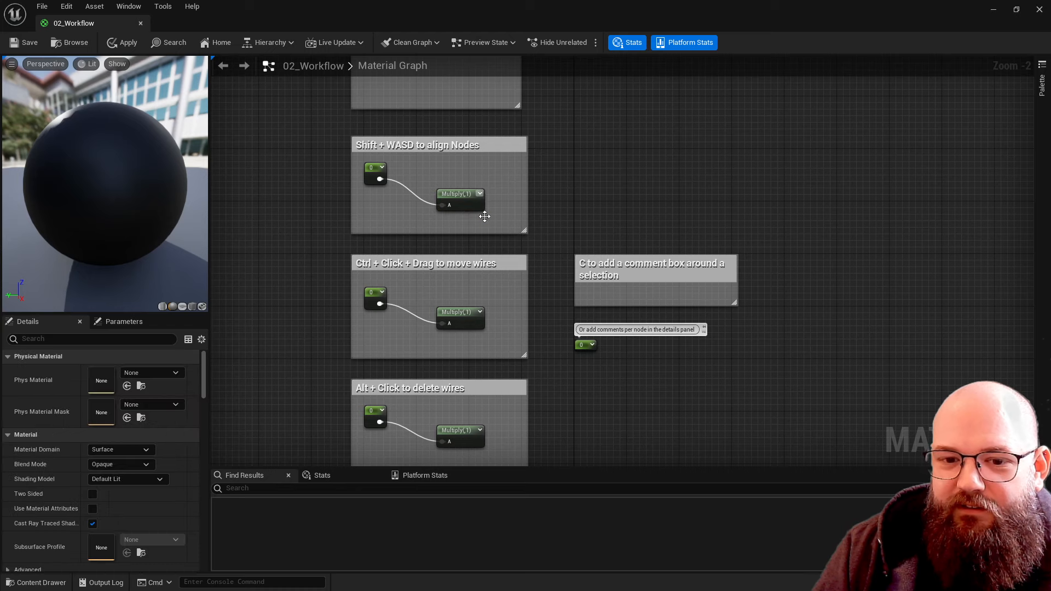
{"action": "left_click", "coordinate": [437, 42]}
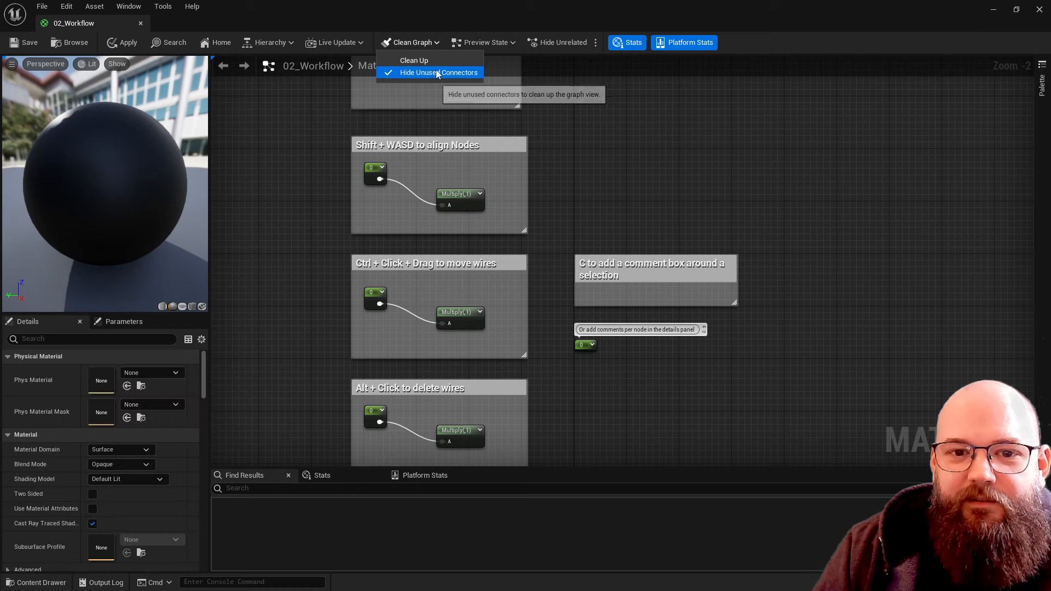
{"action": "left_click", "coordinate": [417, 71]}
Enable Hide Unrelated and select the Multiply(,0) node feeding Base Color to grey out unconnected nodes.
{"action": "right_click_drag", "start_coordinate": [489, 377], "coordinate": [436, 322]}
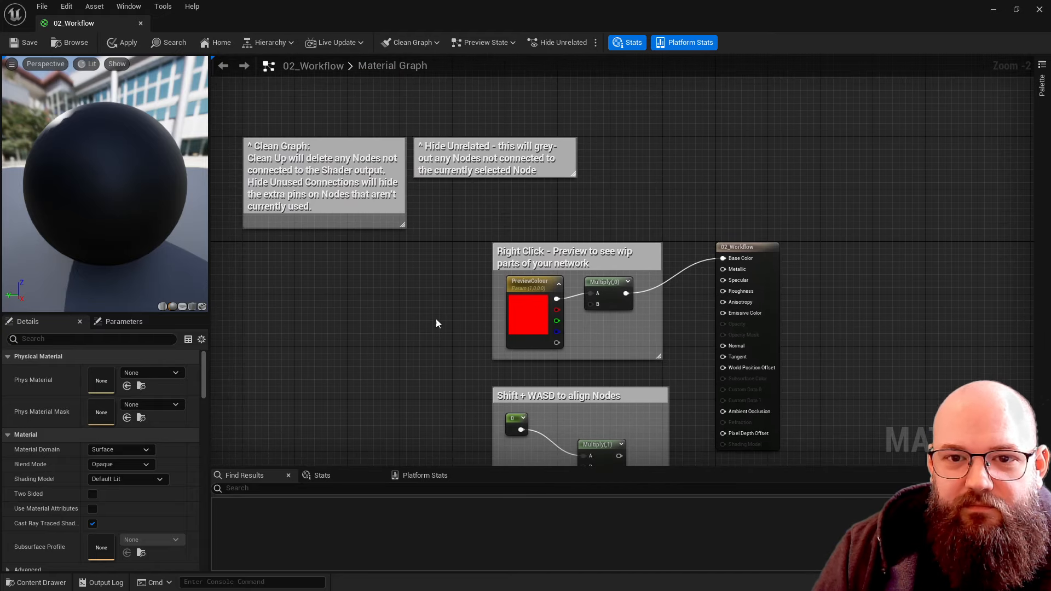
{"action": "left_click", "coordinate": [563, 42]}
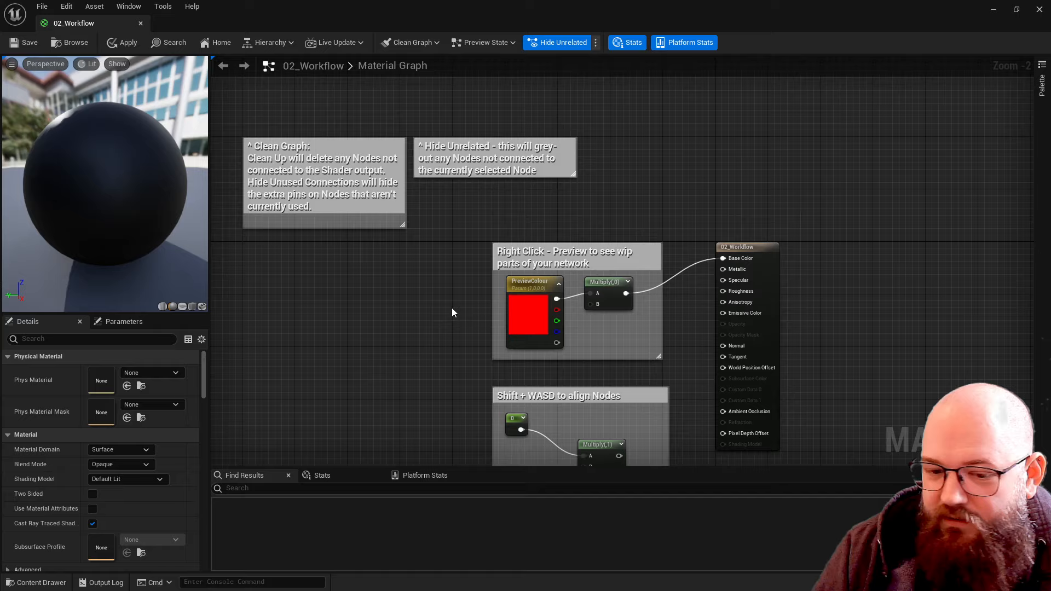
{"action": "right_click_drag", "start_coordinate": [507, 315], "coordinate": [416, 237]}
{"action": "scroll", "coordinate": [515, 235], "scroll_direction": "up", "scroll_amount": 2}
{"action": "left_click", "coordinate": [526, 216]}
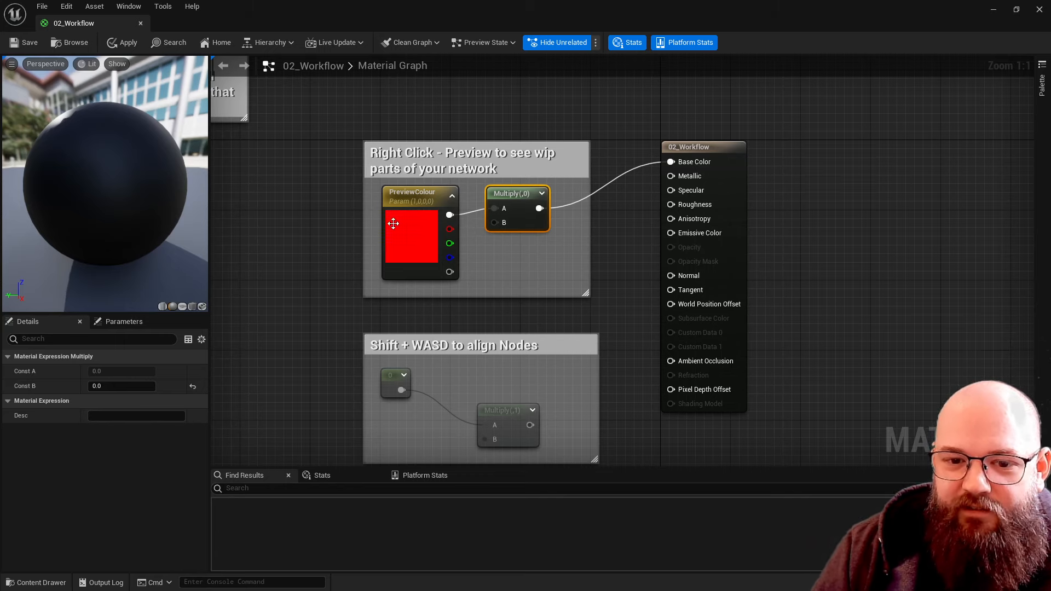
Examine how Hide Unrelated treats the other comment groups by selecting their Multiply and constant nodes in turn, and clear the selection.
{"action": "right_click_drag", "start_coordinate": [282, 383], "coordinate": [286, 314]}
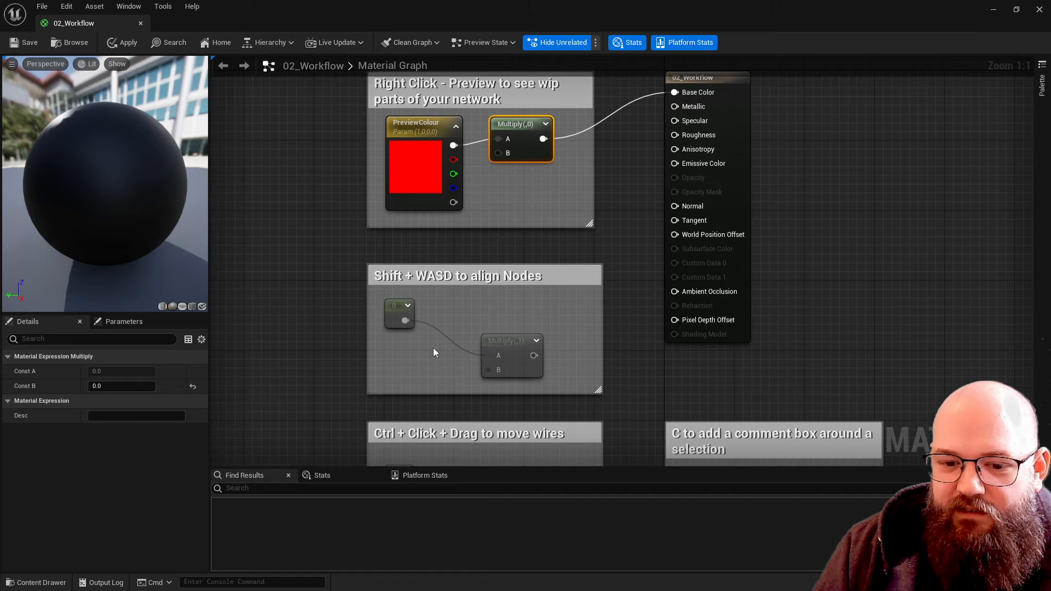
{"action": "right_click_drag", "start_coordinate": [346, 367], "coordinate": [352, 164]}
{"action": "scroll", "coordinate": [353, 162], "scroll_direction": "down", "scroll_amount": 1}
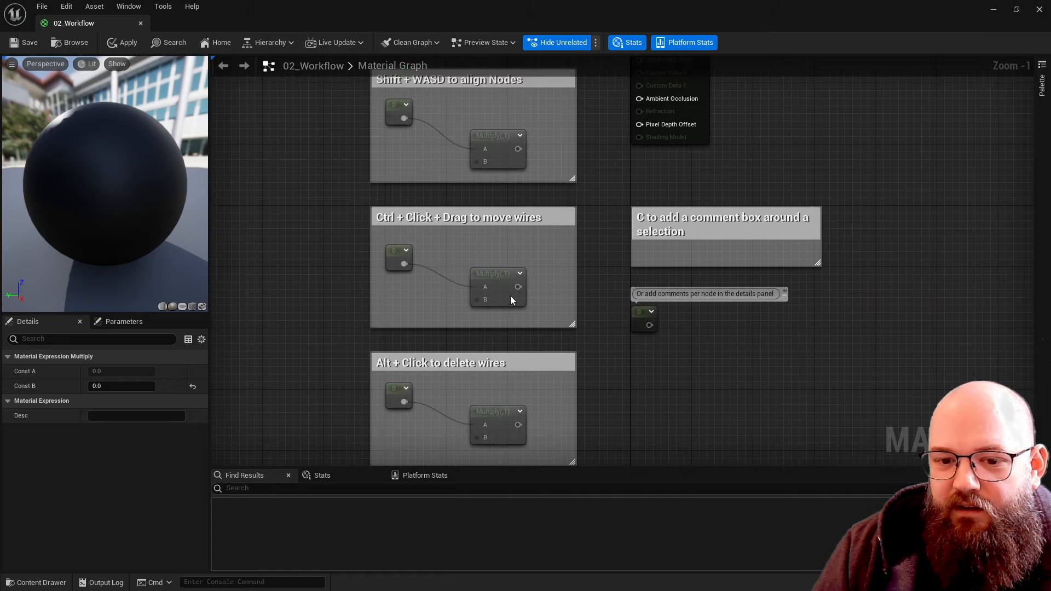
{"action": "left_click", "coordinate": [511, 296]}
{"action": "left_click", "coordinate": [645, 320]}
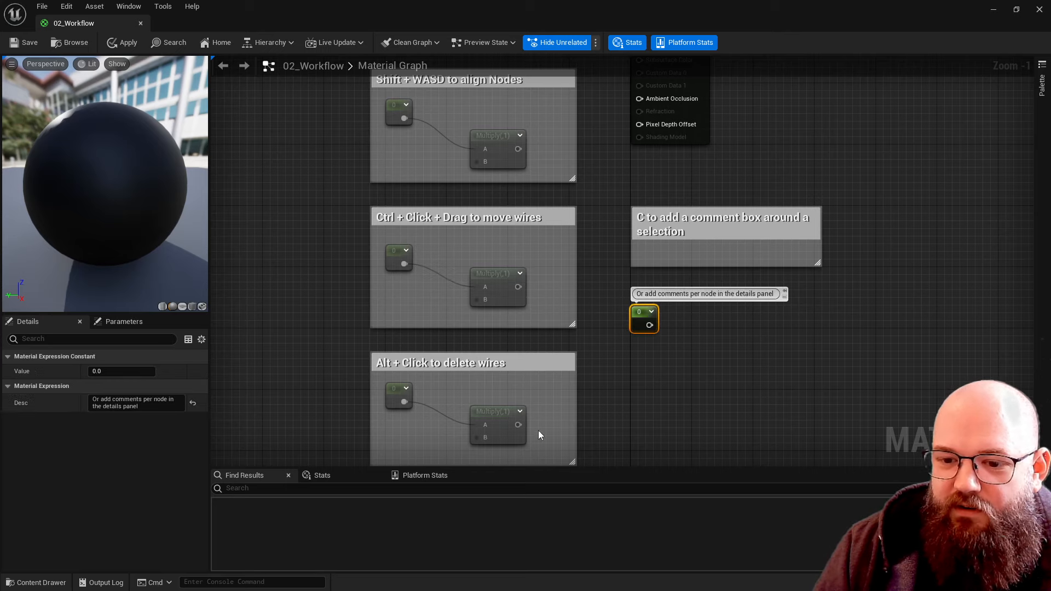
{"action": "left_click", "coordinate": [502, 427]}
{"action": "left_click", "coordinate": [398, 394]}
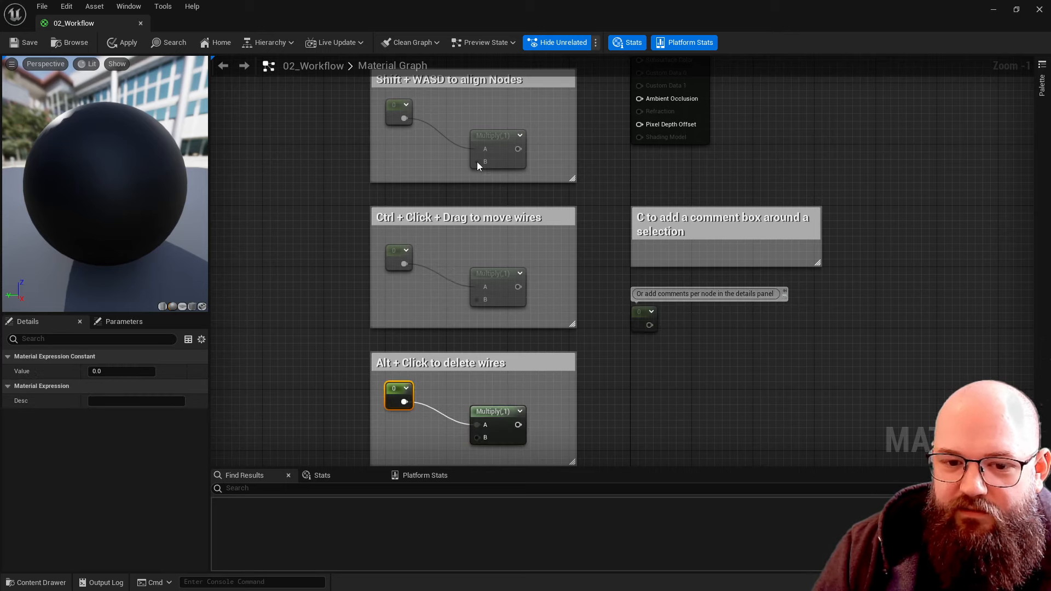
{"action": "left_click", "coordinate": [509, 148]}
{"action": "left_click", "coordinate": [326, 124]}
Select the Multiply(,0) node in the preview group, compare its unrelated nodes, and deselect it.
{"action": "scroll", "coordinate": [384, 222], "scroll_direction": "down", "scroll_amount": 3}
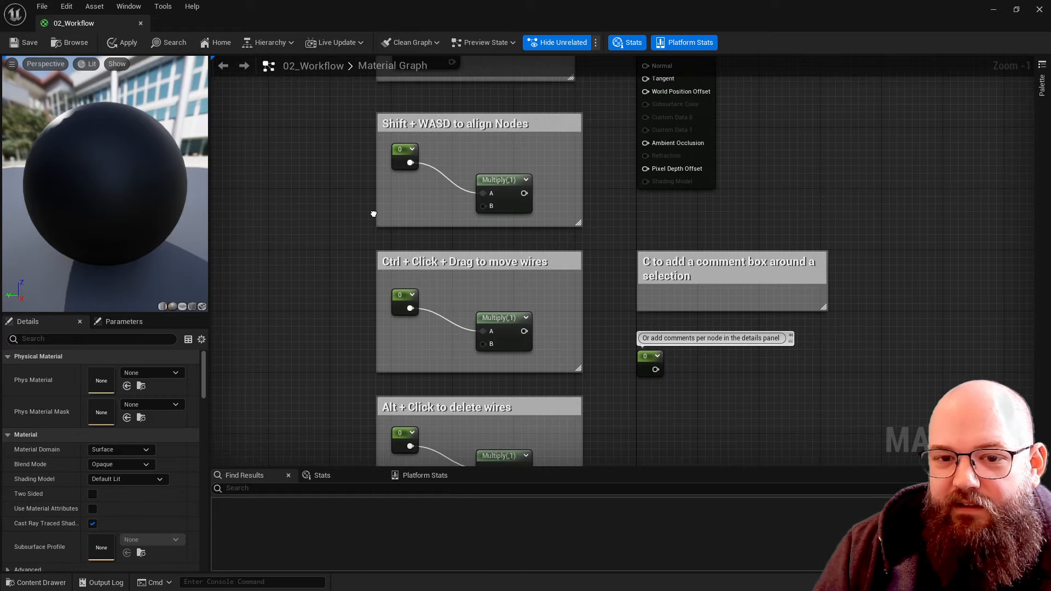
{"action": "scroll", "coordinate": [394, 219], "scroll_direction": "down", "scroll_amount": 1}
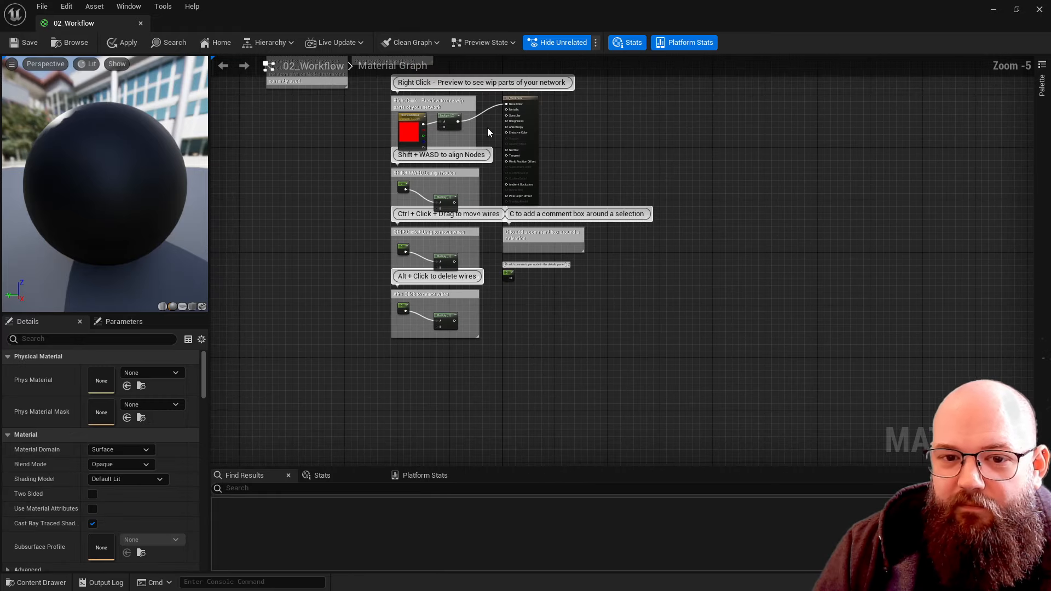
{"action": "left_click", "coordinate": [460, 125]}
{"action": "scroll", "coordinate": [421, 141], "scroll_direction": "up", "scroll_amount": 3}
{"action": "right_click_drag", "start_coordinate": [422, 141], "coordinate": [521, 216]}
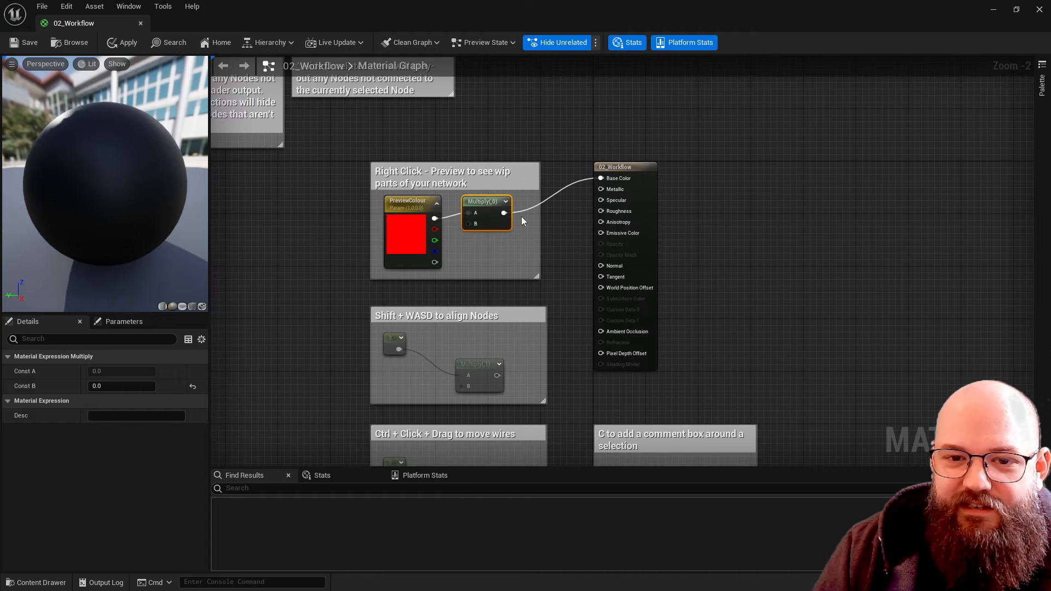
{"action": "left_click", "coordinate": [600, 72]}
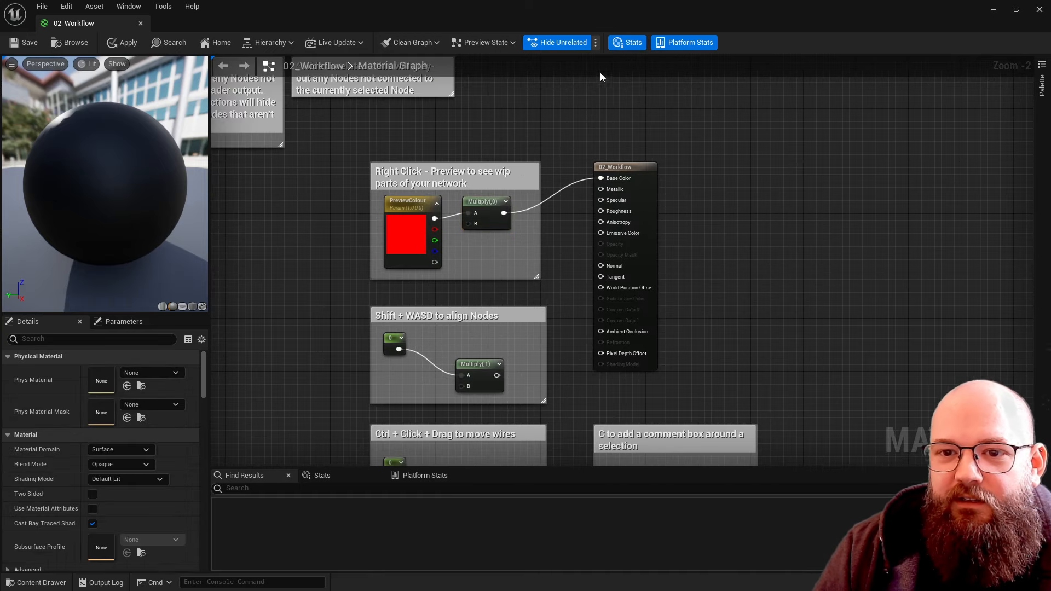
Select the Multiply(,0) node, turn on Lock Node State for Hide Unrelated, and deselect the node.
{"action": "left_click", "coordinate": [495, 223]}
{"action": "left_click", "coordinate": [596, 44]}
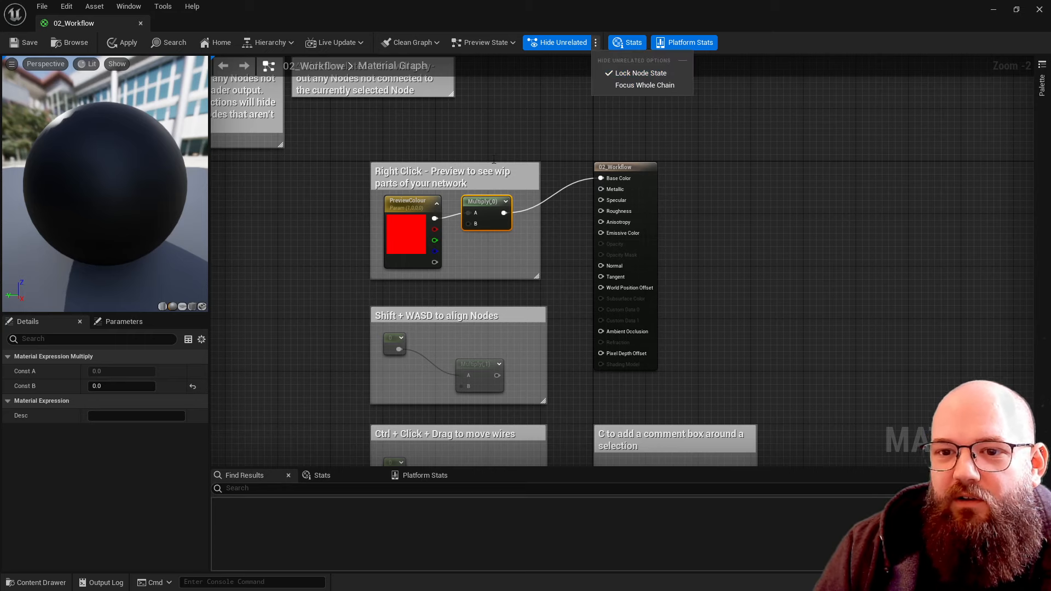
{"action": "left_click", "coordinate": [535, 113]}
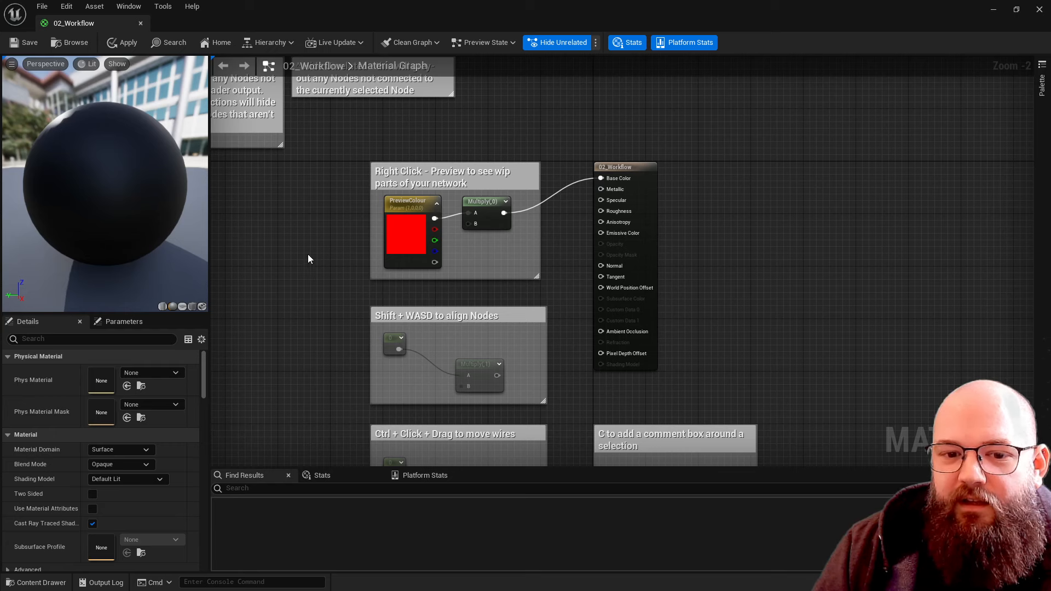
Check the locked grey-out by selecting and deselecting the Multiply nodes in the preview and alignment groups.
{"action": "left_click", "coordinate": [492, 223]}
{"action": "left_click", "coordinate": [325, 323]}
{"action": "right_click_drag", "start_coordinate": [354, 388], "coordinate": [378, 345]}
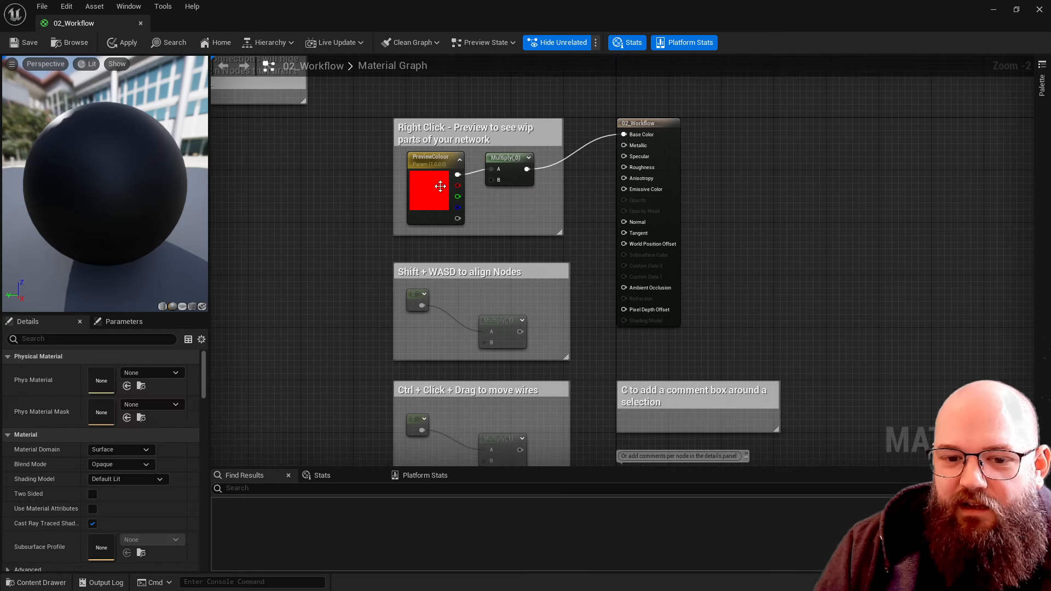
{"action": "left_click", "coordinate": [495, 343]}
{"action": "left_click", "coordinate": [231, 179]}
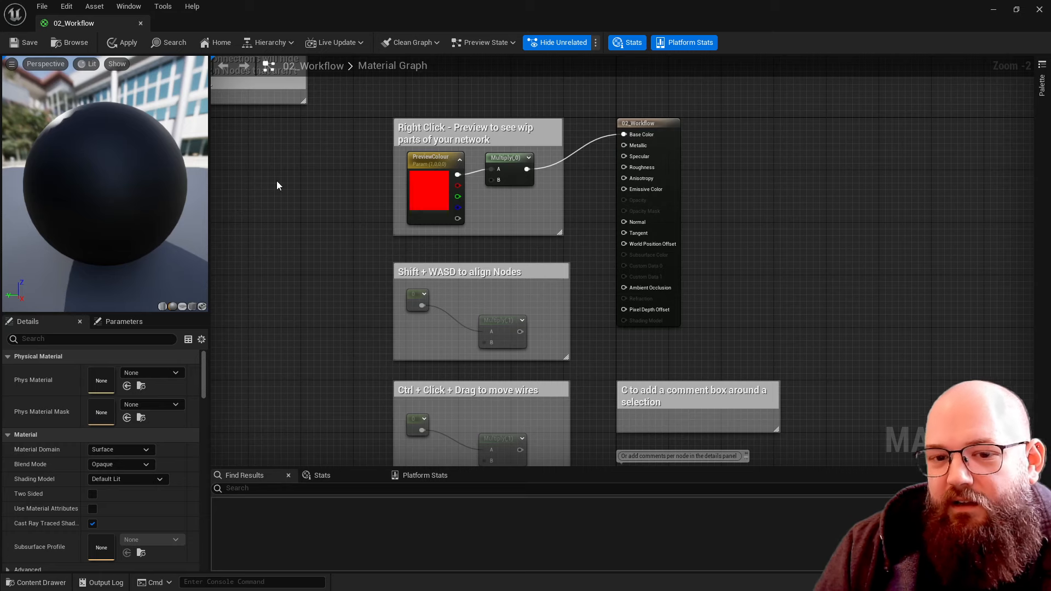
With the Multiply(,0) node selected, turn off Lock Node State and turn on Focus Whole Chain for Hide Unrelated.
{"action": "left_click", "coordinate": [514, 174]}
{"action": "left_click", "coordinate": [596, 42]}
{"action": "left_click", "coordinate": [641, 74]}
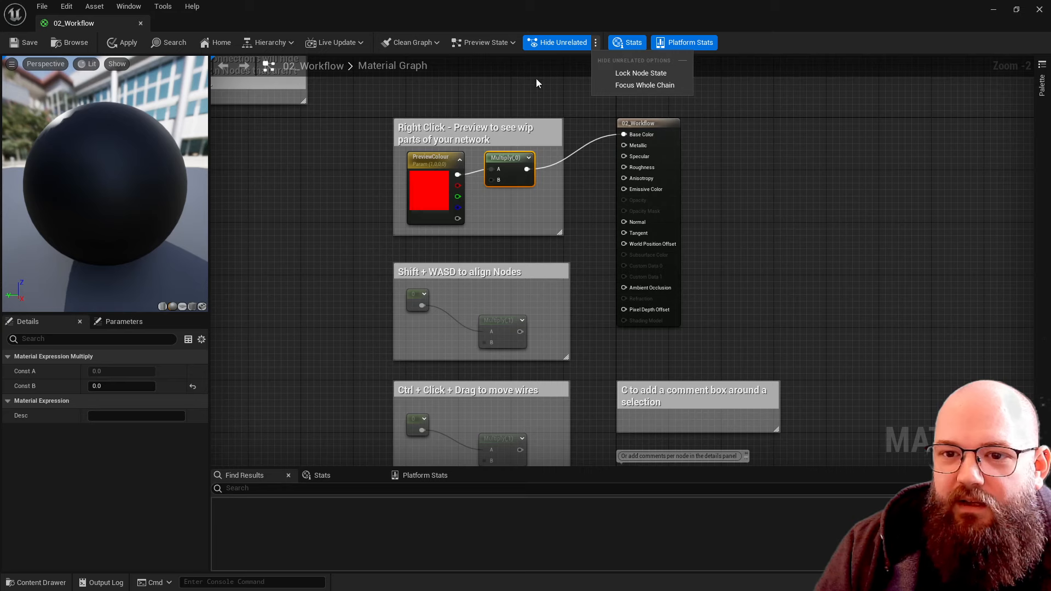
{"action": "left_click", "coordinate": [646, 85]}
{"action": "left_click", "coordinate": [774, 122]}
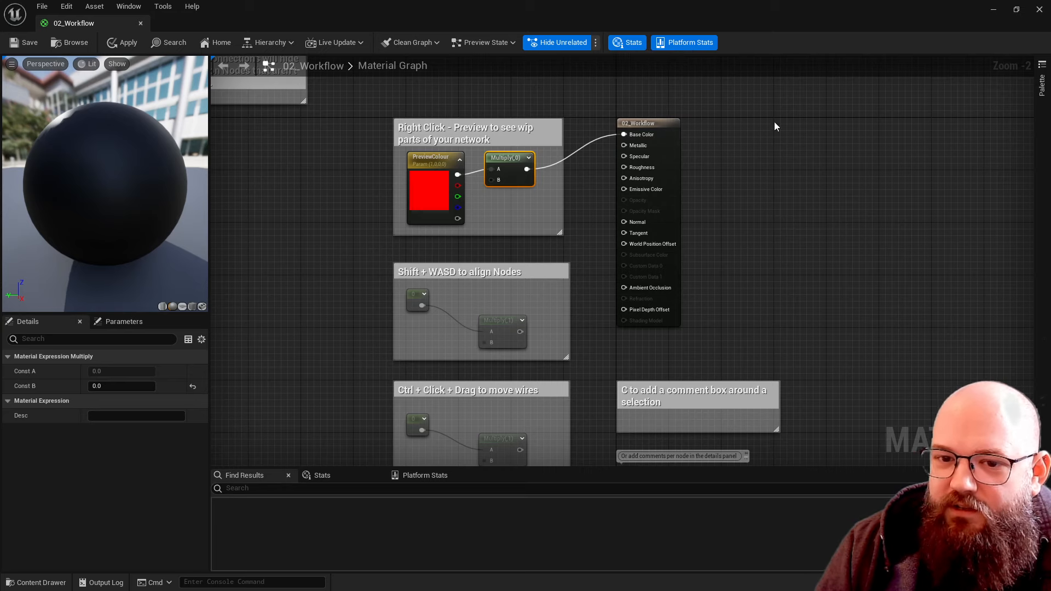
Check the Focus Whole Chain behaviour by selecting the PreviewColour and Multiply(,0) nodes.
{"action": "left_click", "coordinate": [596, 46]}
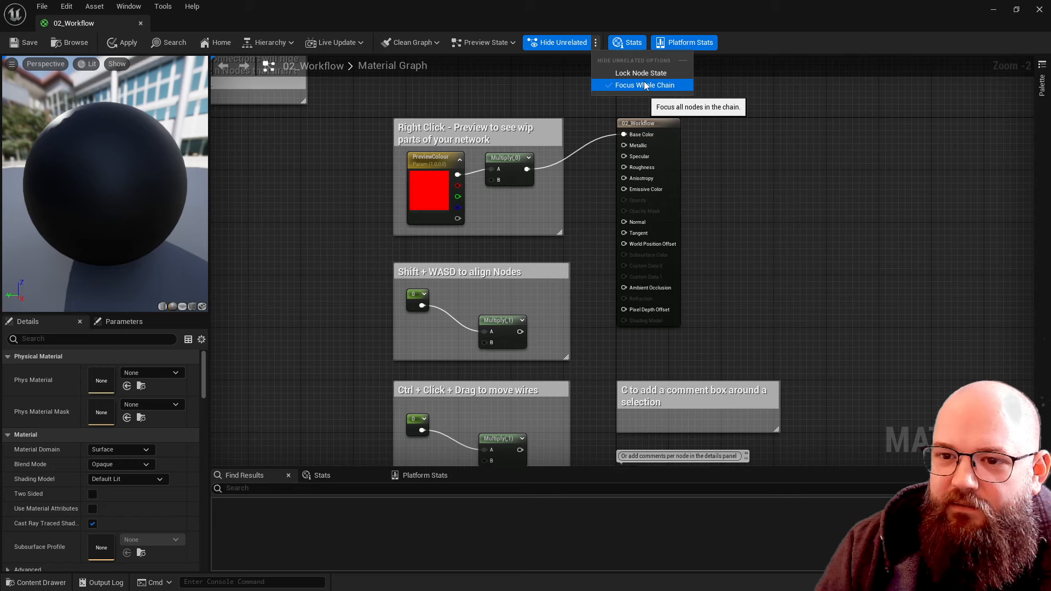
{"action": "left_click", "coordinate": [507, 173]}
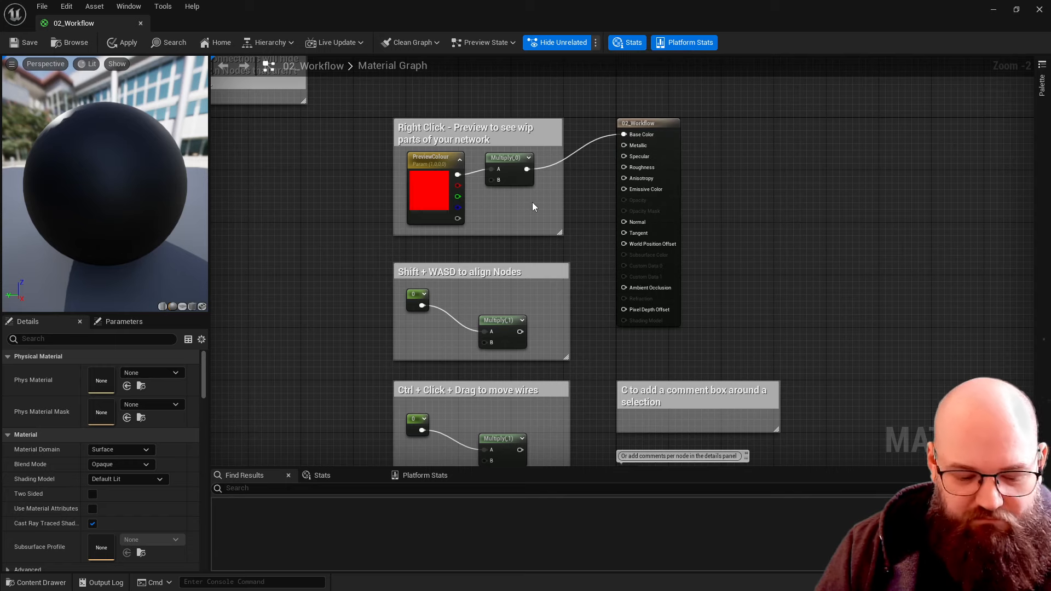
{"action": "right_click_drag", "start_coordinate": [533, 207], "coordinate": [515, 252]}
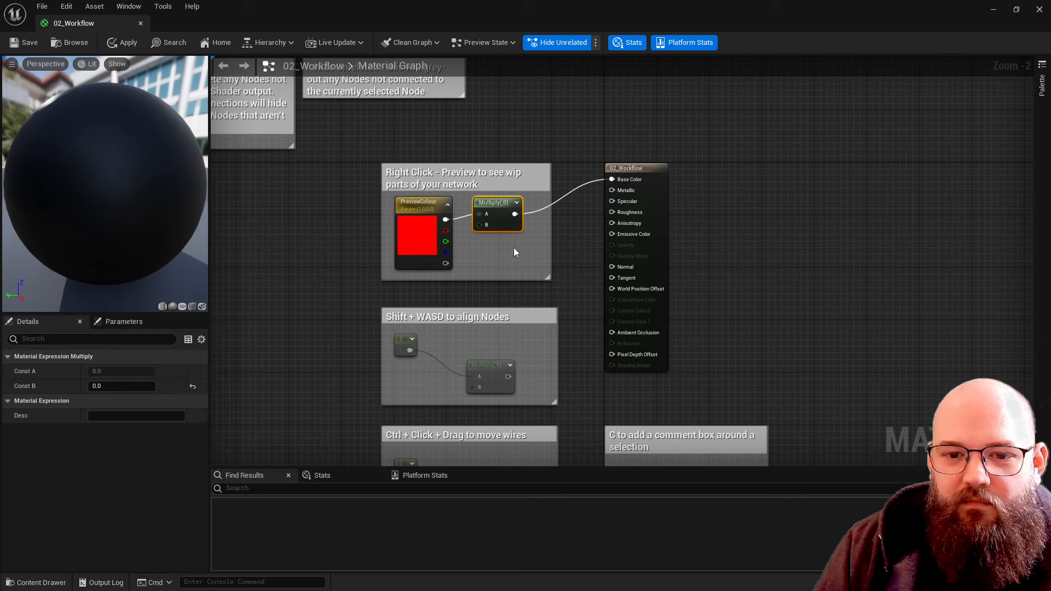
{"action": "scroll", "coordinate": [491, 195], "scroll_direction": "up", "scroll_amount": 2}
{"action": "left_click", "coordinate": [414, 251]}
{"action": "left_click", "coordinate": [513, 235]}
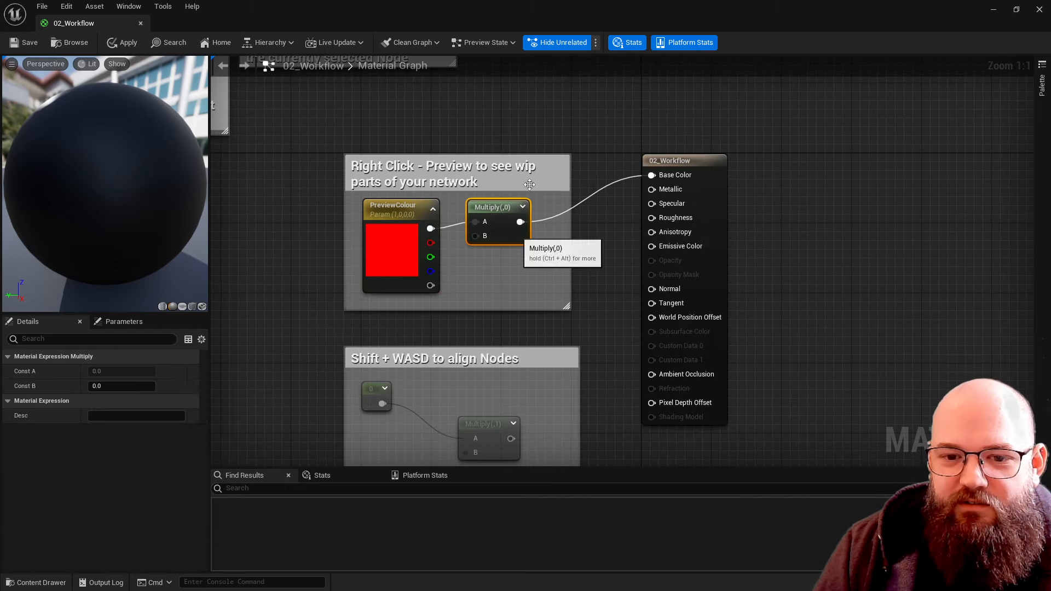
Turn Hide Unrelated off and back on, and look over its Lock Node State and Focus Whole Chain options.
{"action": "left_click", "coordinate": [559, 118]}
{"action": "left_click", "coordinate": [596, 43]}
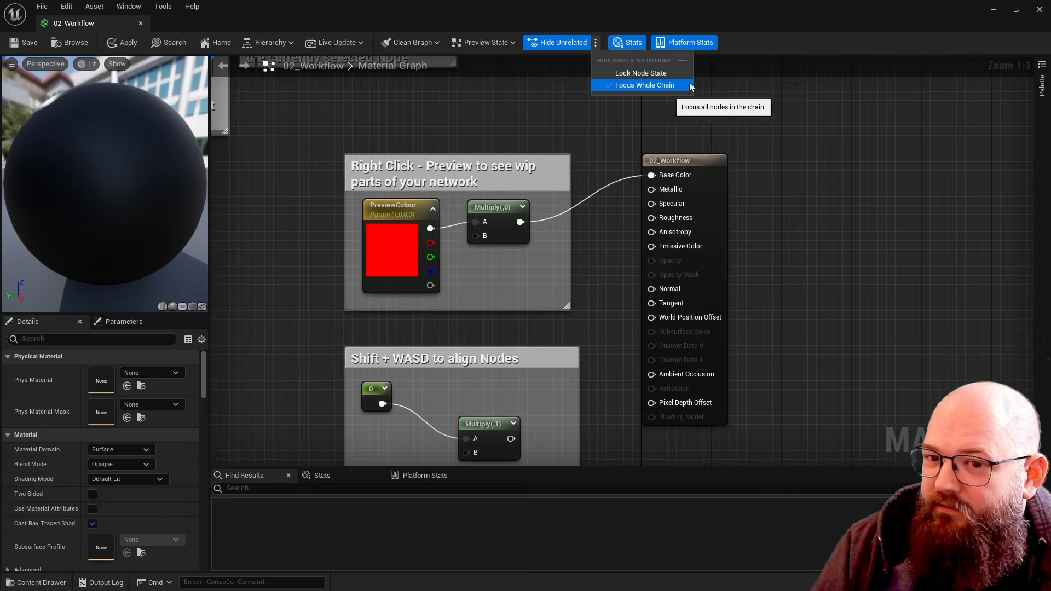
{"action": "left_click", "coordinate": [560, 42]}
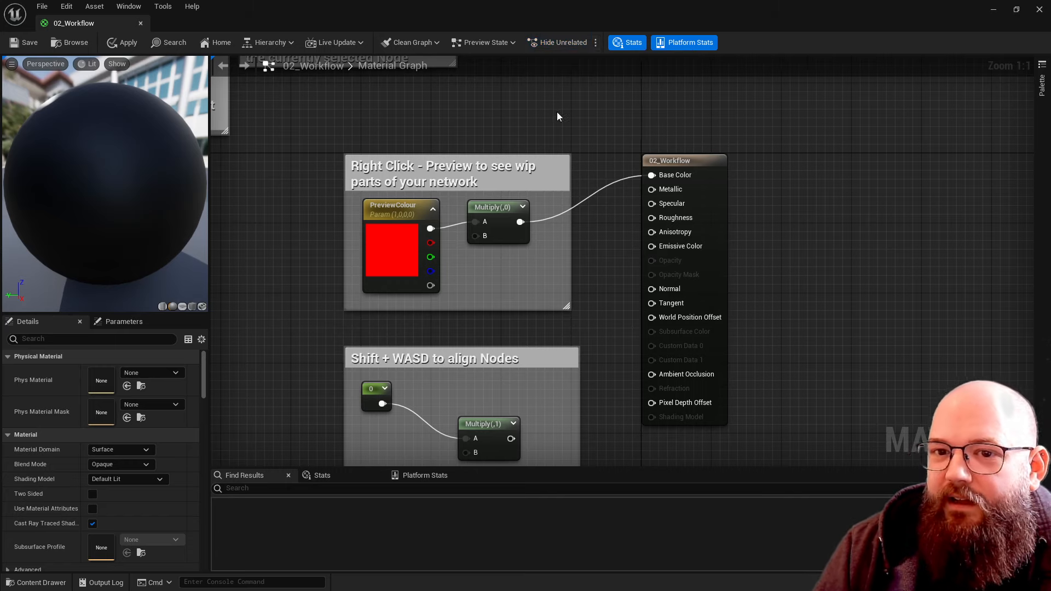
{"action": "left_click", "coordinate": [557, 42]}
{"action": "left_click", "coordinate": [596, 43]}
Check Hide Unrelated by selecting and deselecting the Multiply(,0) node in the preview group.
{"action": "right_click_drag", "start_coordinate": [563, 88], "coordinate": [623, 128]}
{"action": "scroll", "coordinate": [622, 127], "scroll_direction": "down", "scroll_amount": 1}
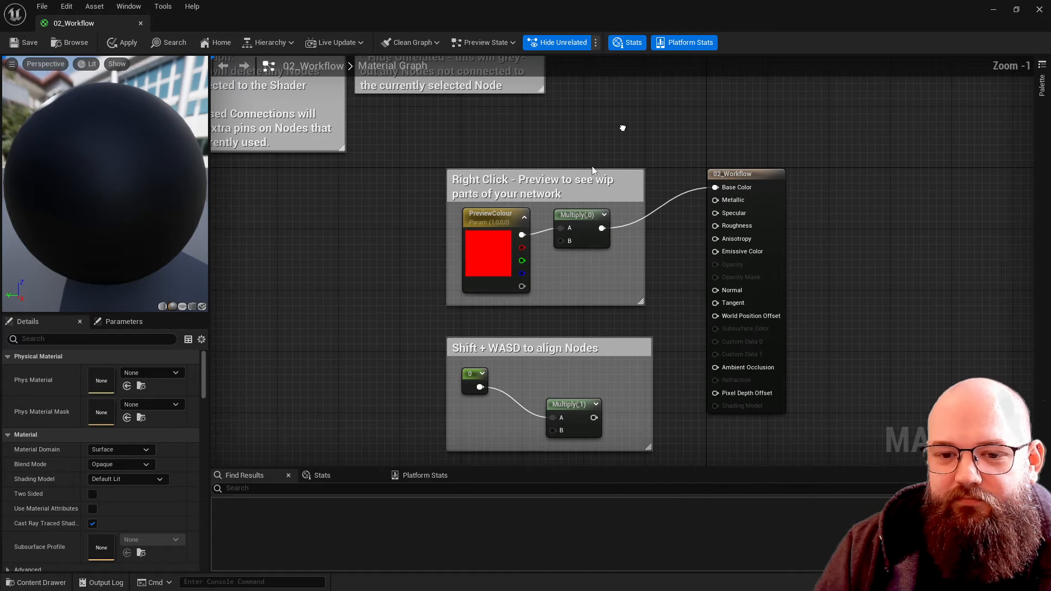
{"action": "left_click", "coordinate": [584, 223]}
{"action": "left_click", "coordinate": [400, 296]}
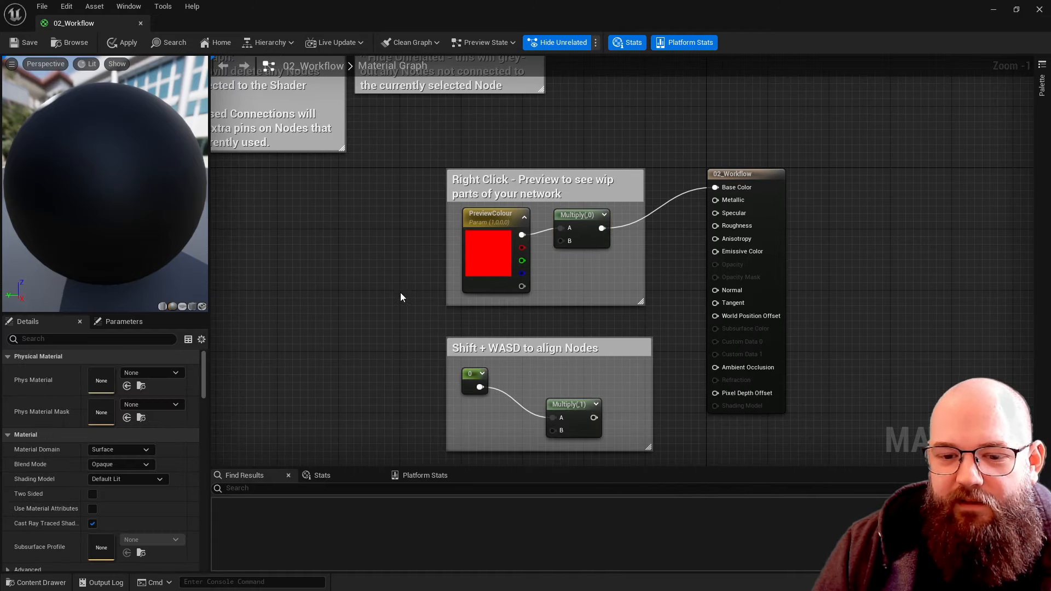
Zoom the preview viewport out from the sphere, and examine the PreviewColour and Multiply(,0) nodes feeding Base Color.
{"action": "right_click_drag", "start_coordinate": [401, 297], "coordinate": [319, 259]}
{"action": "right_click_drag", "start_coordinate": [336, 214], "coordinate": [381, 266]}
{"action": "right_click_drag", "start_coordinate": [115, 201], "coordinate": [135, 189]}
{"action": "left_click_drag", "start_coordinate": [135, 189], "coordinate": [116, 196]}
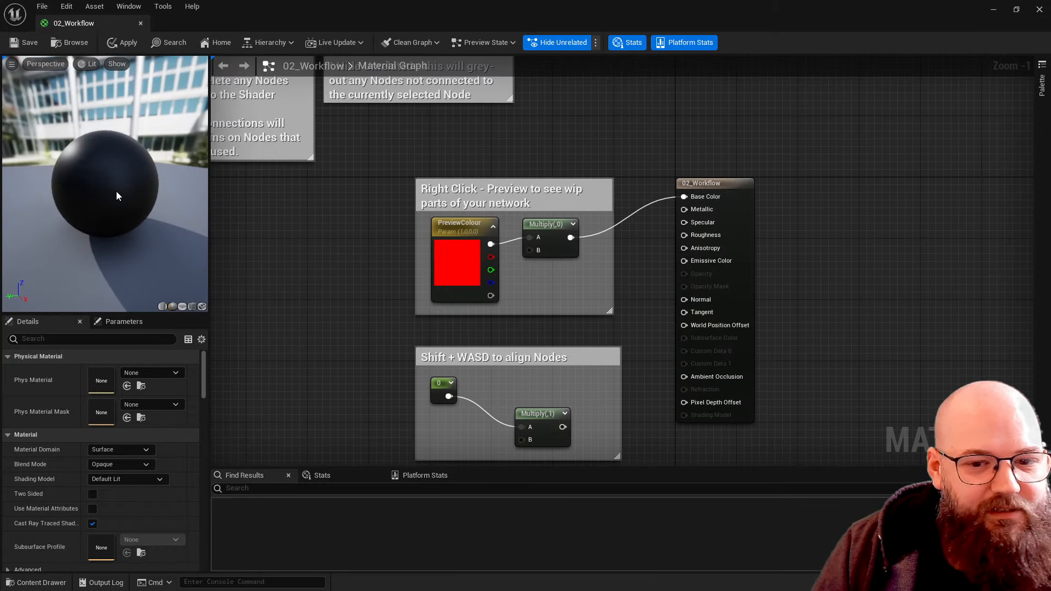
{"action": "right_click_drag", "start_coordinate": [356, 263], "coordinate": [368, 243]}
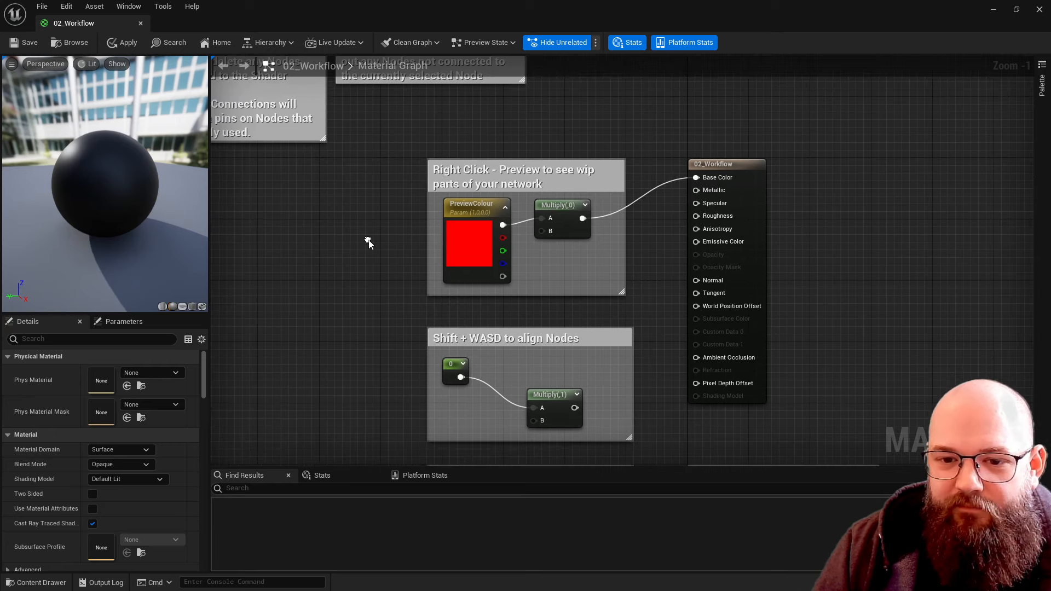
{"action": "left_click", "coordinate": [459, 238]}
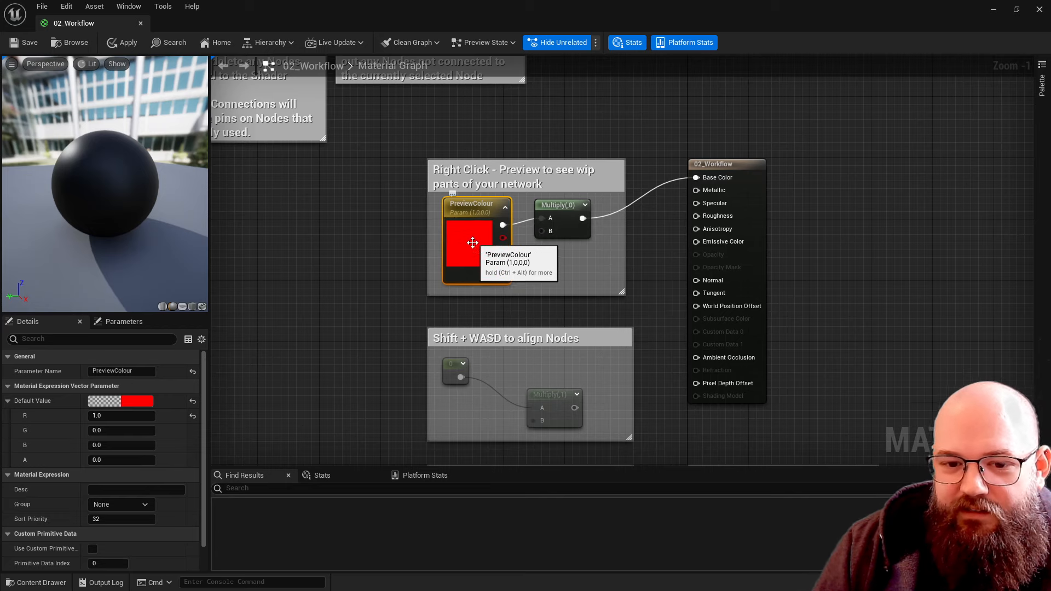
{"action": "left_click", "coordinate": [575, 210]}
{"action": "left_click_drag", "start_coordinate": [114, 190], "coordinate": [121, 275]}
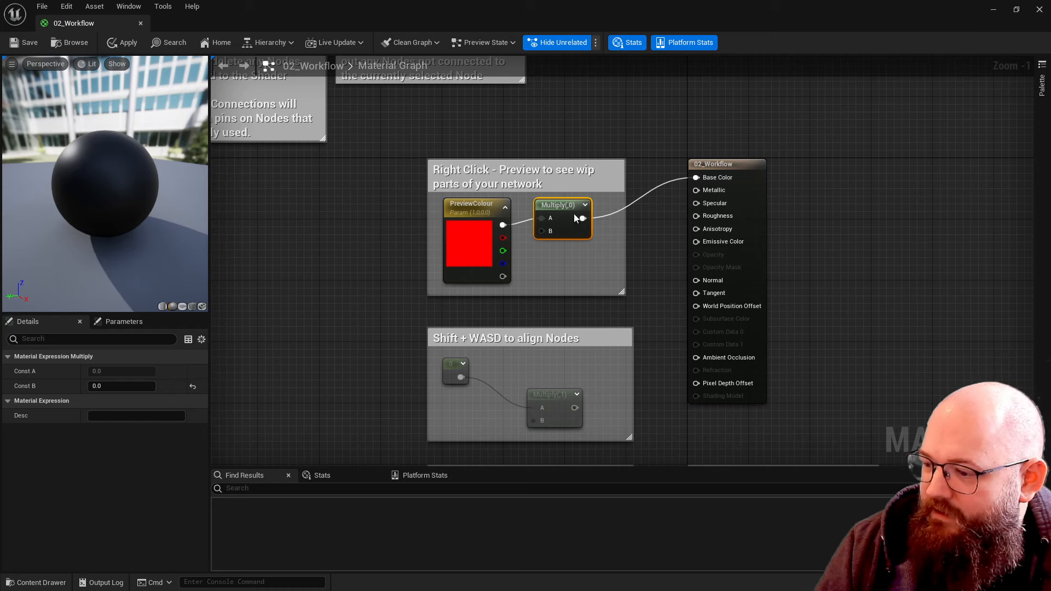
Start previewing the PreviewColour node, inspect the sphere in the preview viewport, and deselect the node.
{"action": "right_click", "coordinate": [464, 235]}
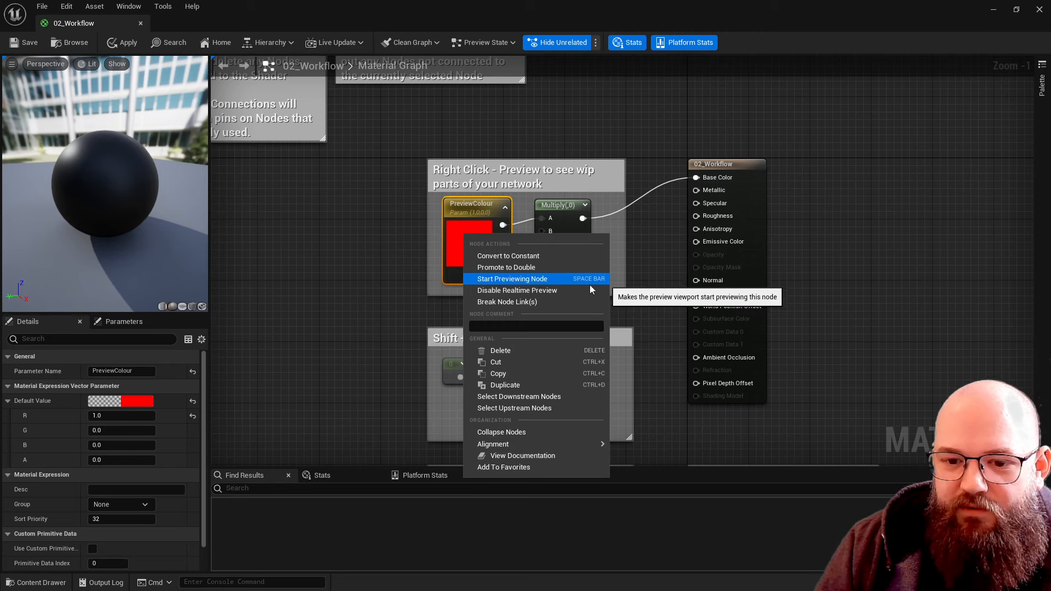
{"action": "left_click", "coordinate": [531, 280]}
{"action": "left_click_drag", "start_coordinate": [134, 254], "coordinate": [164, 253]}
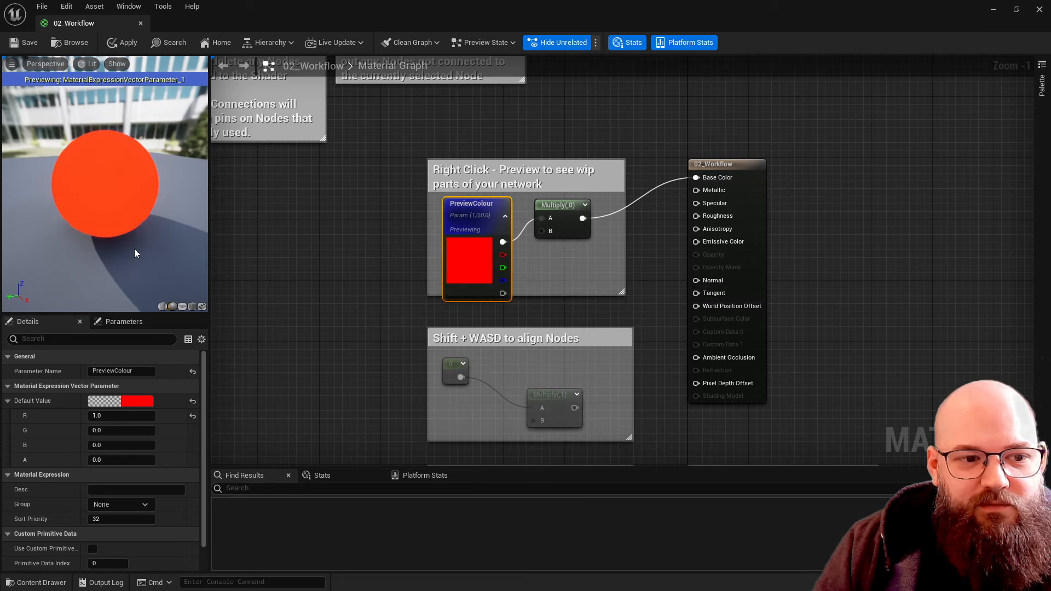
{"action": "left_click_drag", "start_coordinate": [104, 160], "coordinate": [148, 170]}
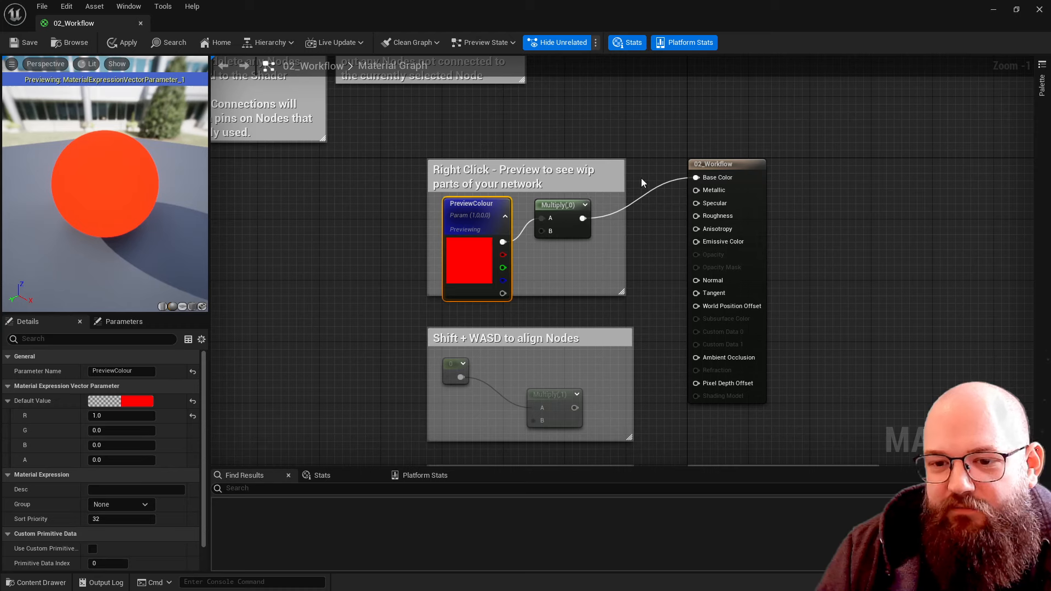
{"action": "left_click", "coordinate": [347, 258]}
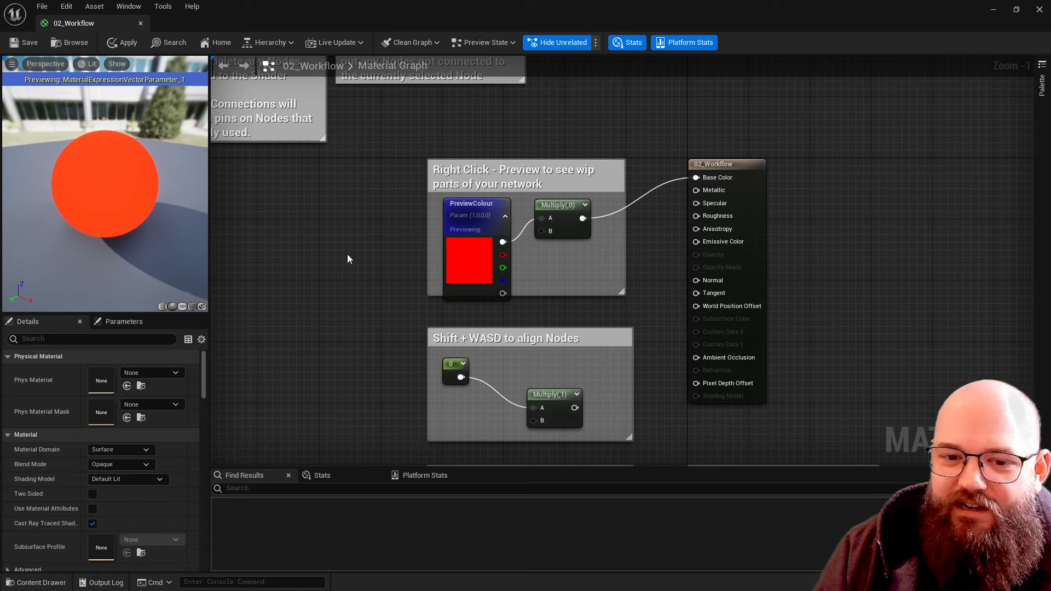
Toggle the PreviewColour node's preview off and on, stop previewing it, and deselect the node.
{"action": "left_click", "coordinate": [471, 229]}
{"action": "key", "text": "space"}
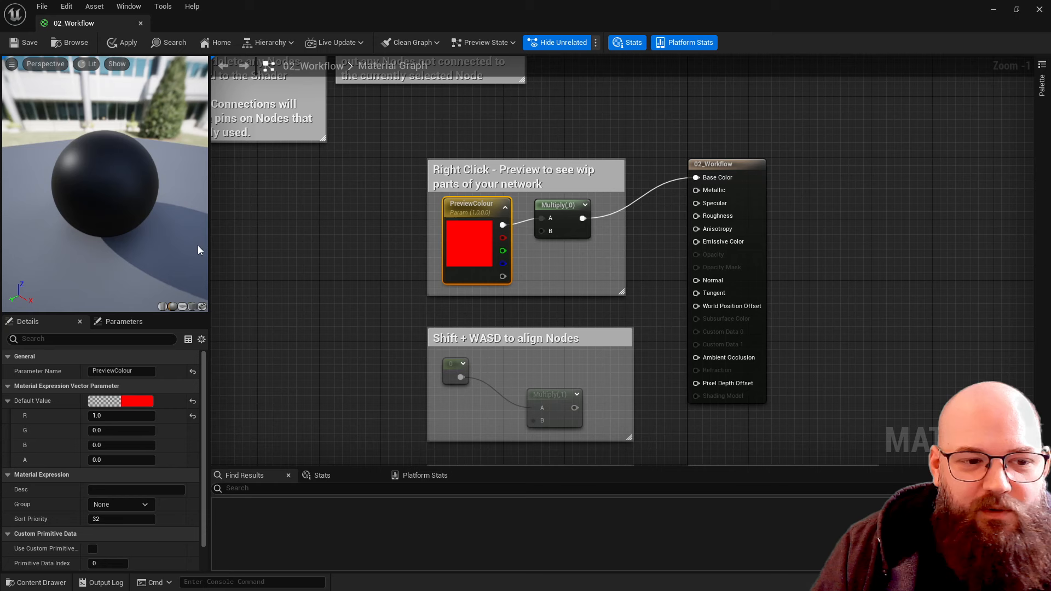
{"action": "right_click_drag", "start_coordinate": [459, 247], "coordinate": [438, 221]}
{"action": "key", "text": "space"}
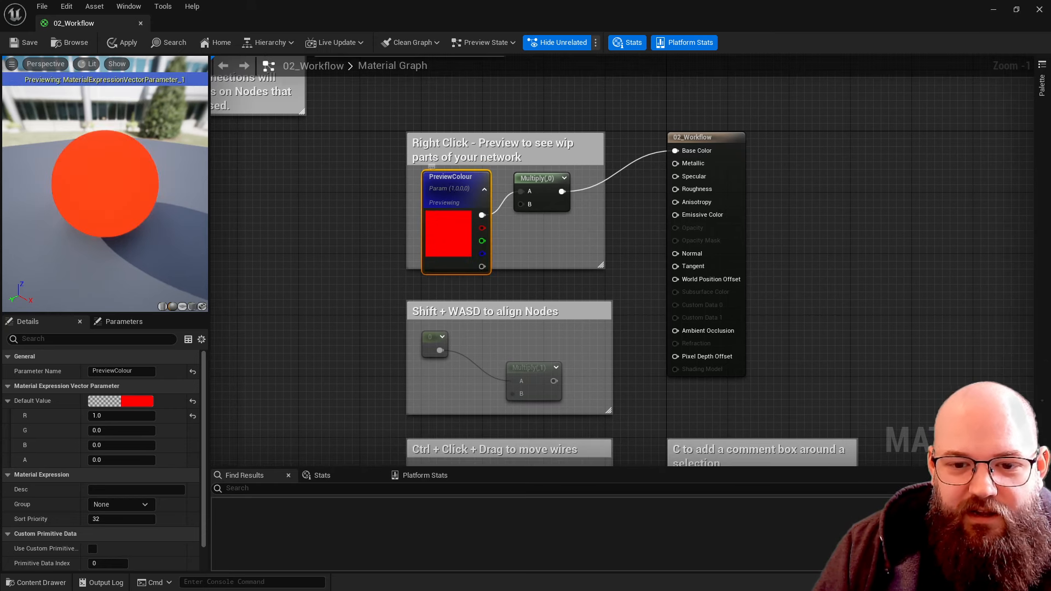
{"action": "right_click", "coordinate": [453, 195]}
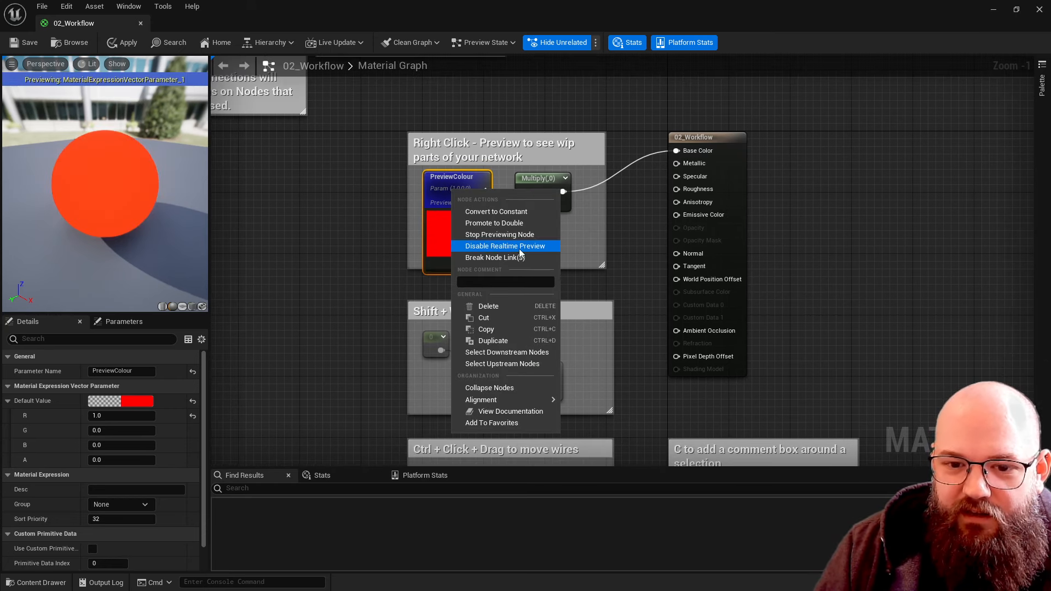
{"action": "left_click", "coordinate": [501, 234]}
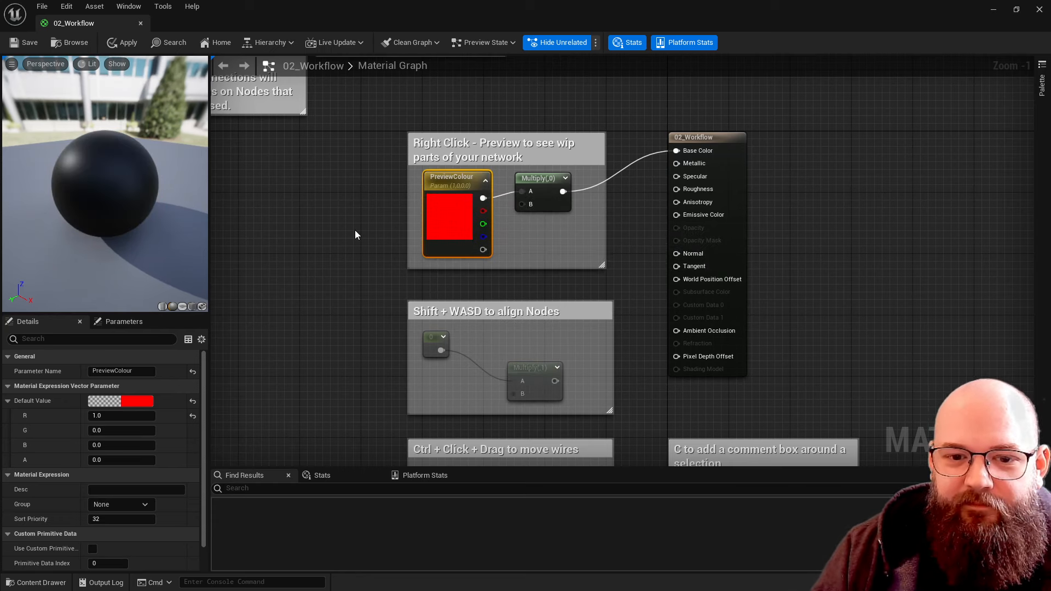
{"action": "left_click", "coordinate": [355, 236]}
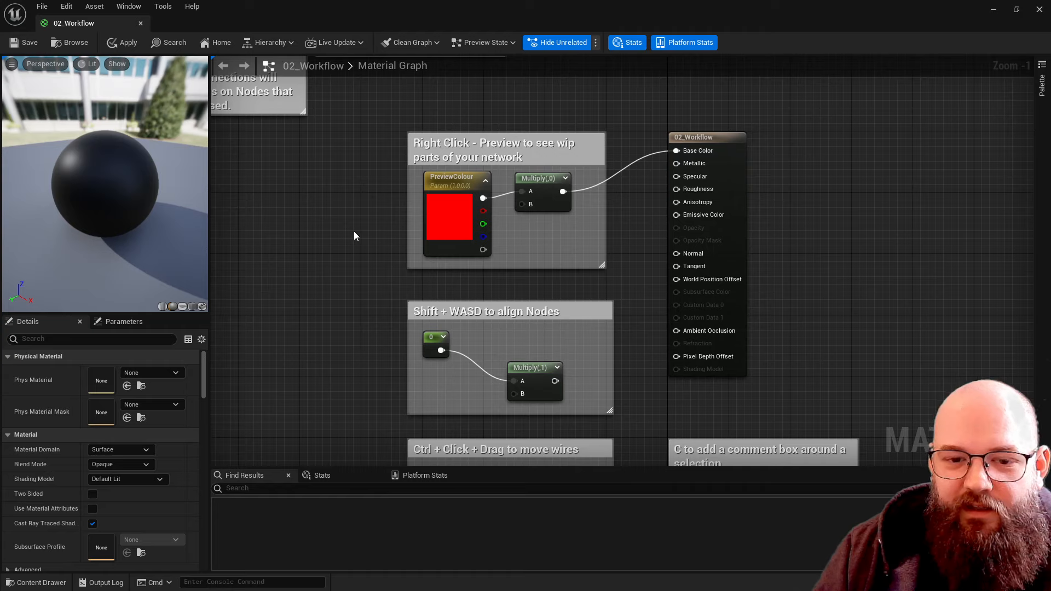
Search the keyboard shortcuts in the main editor's Editor Preferences for "preview" and look up the Material Editor's Start Previewing Node binding.
{"action": "left_click", "coordinate": [994, 12]}
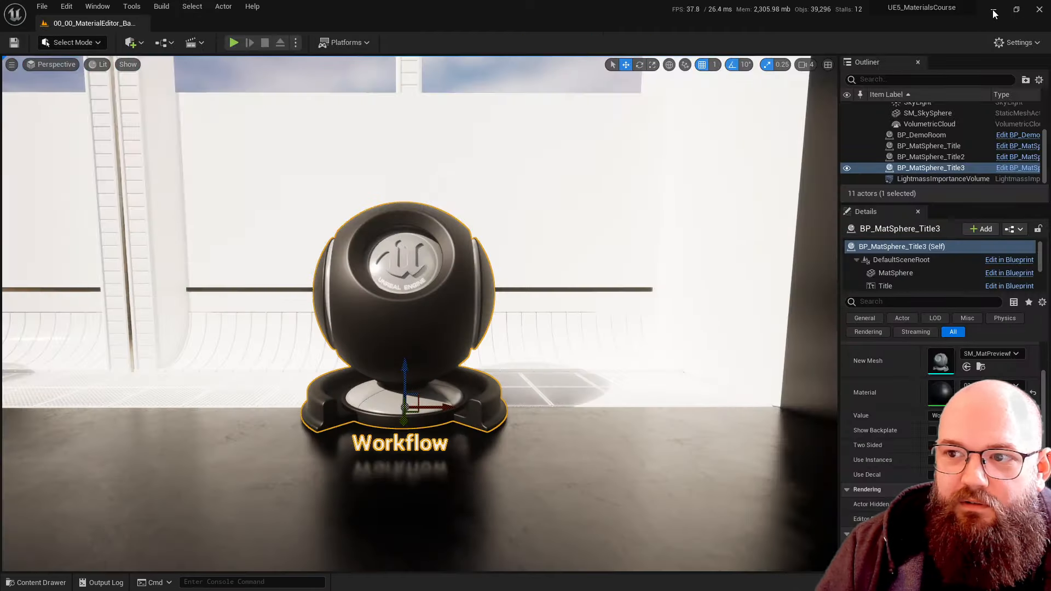
{"action": "left_click", "coordinate": [67, 6]}
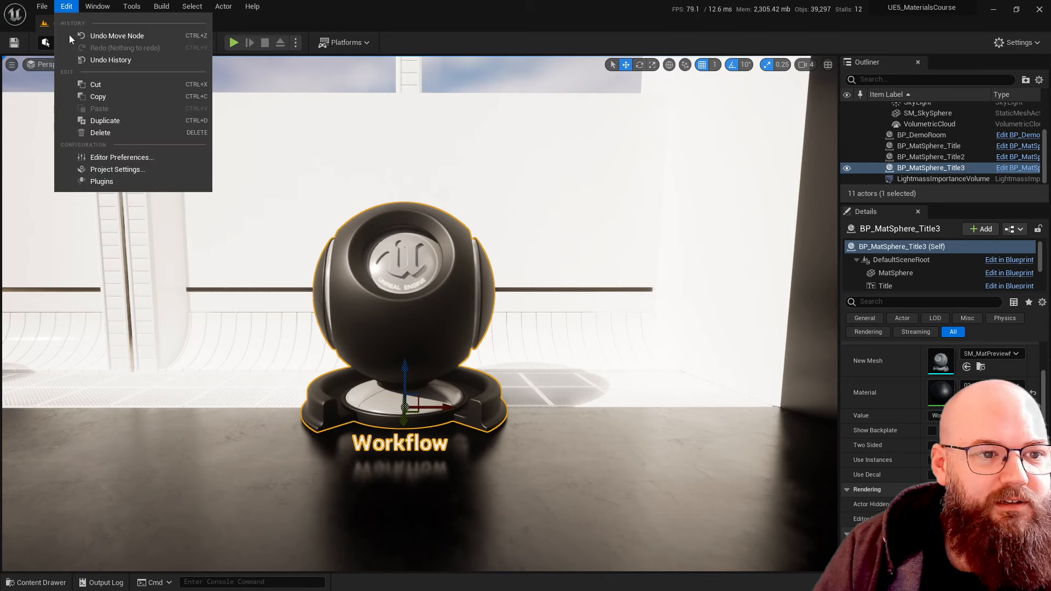
{"action": "left_click", "coordinate": [141, 157]}
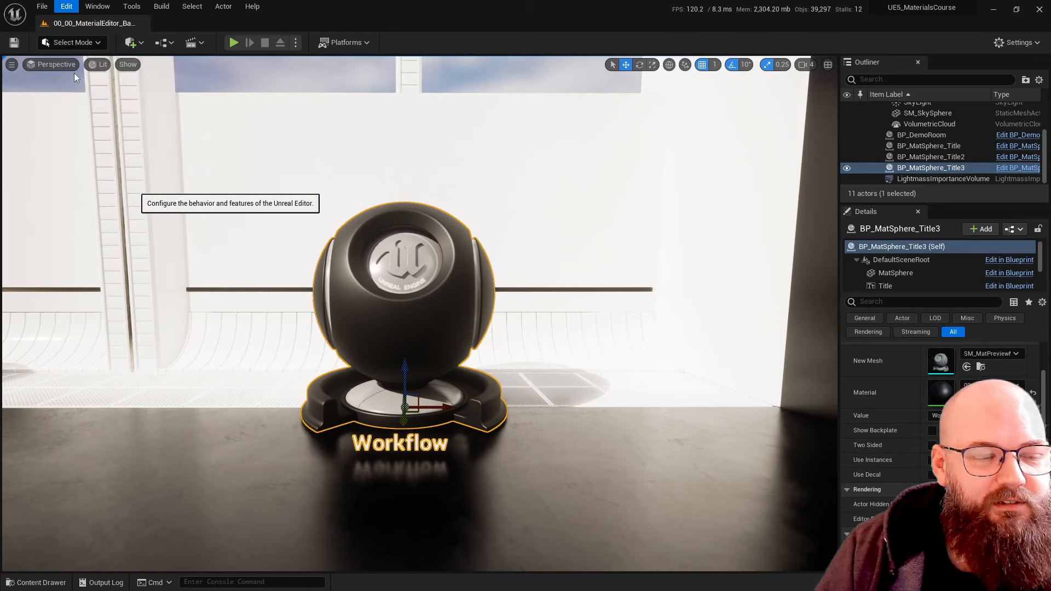
{"action": "left_click_drag", "start_coordinate": [3, 177], "coordinate": [0, 186]}
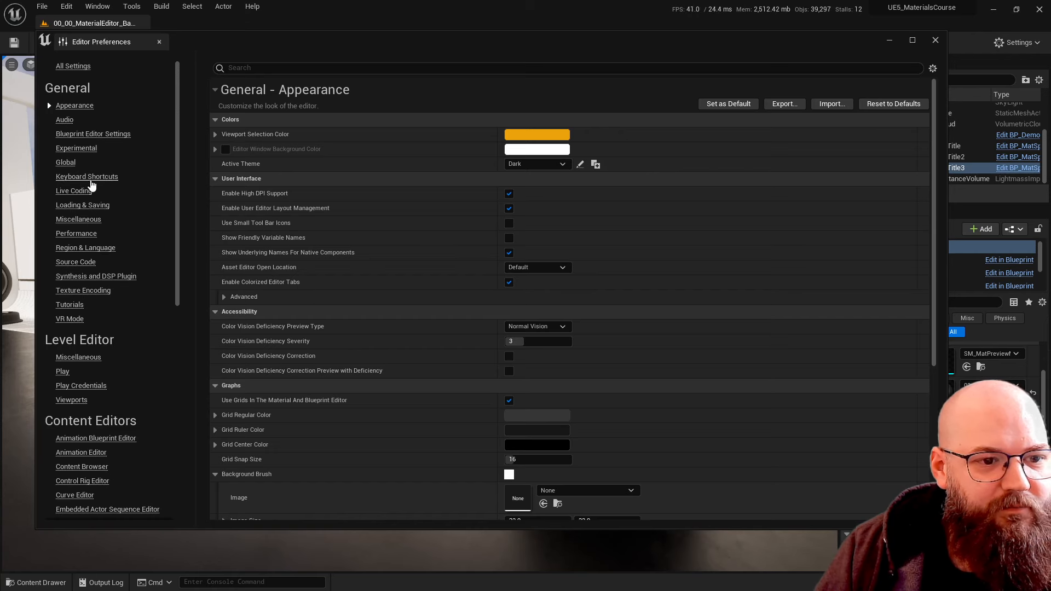
{"action": "left_click", "coordinate": [88, 176]}
{"action": "type", "text": "preview"}
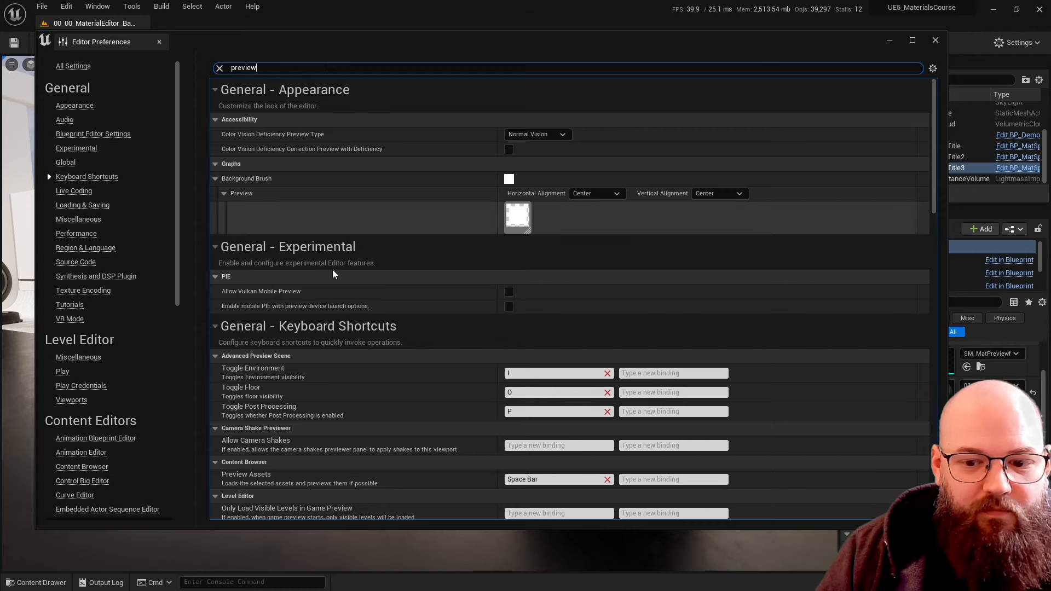
{"action": "scroll", "coordinate": [766, 329], "scroll_direction": "down", "scroll_amount": 5}
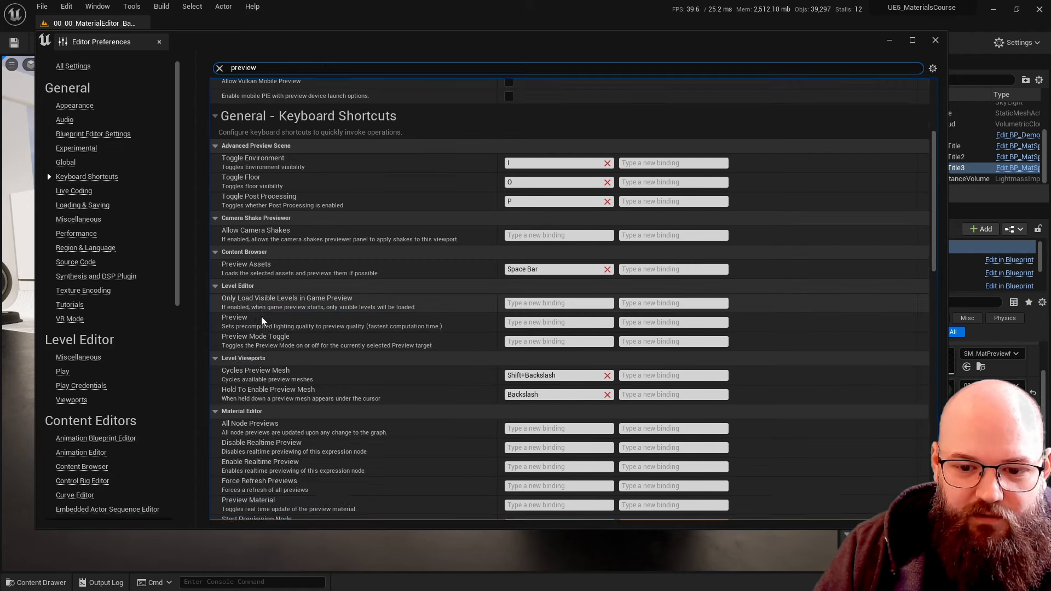
{"action": "scroll", "coordinate": [327, 327], "scroll_direction": "down", "scroll_amount": 3}
{"action": "scroll", "coordinate": [320, 351], "scroll_direction": "down", "scroll_amount": 3}
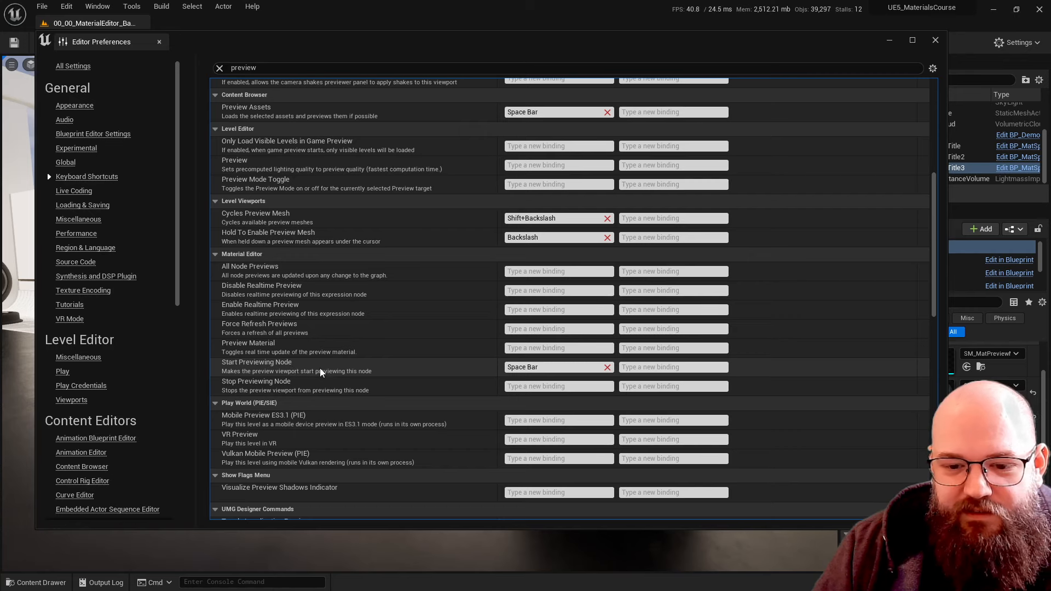
Close the Editor Preferences and reopen the 02_Workflow material assigned to the Workflow sphere.
{"action": "left_click", "coordinate": [935, 40]}
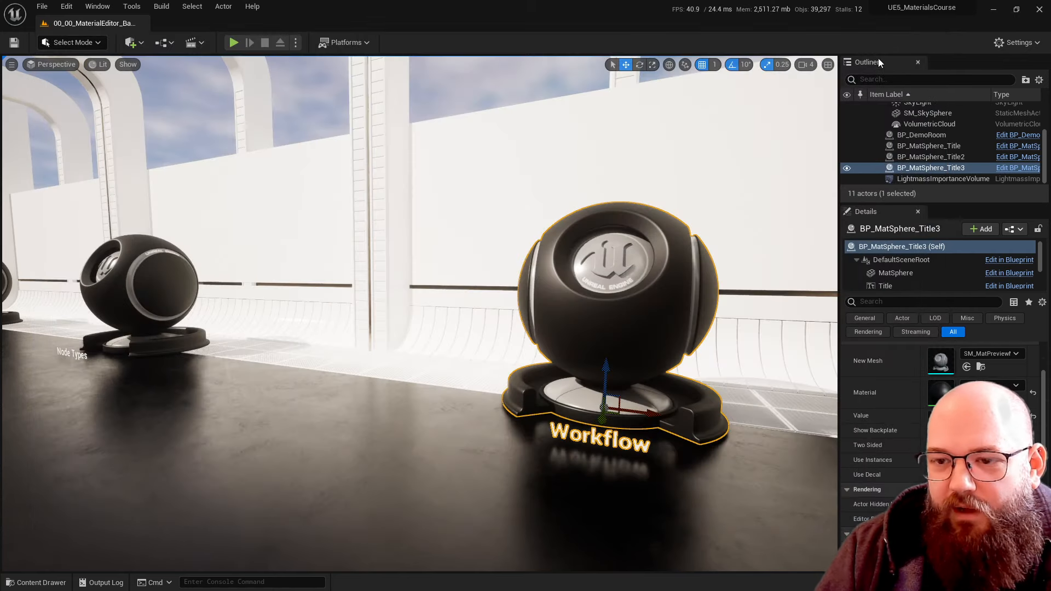
{"action": "right_click_drag", "start_coordinate": [484, 174], "coordinate": [519, 192]}
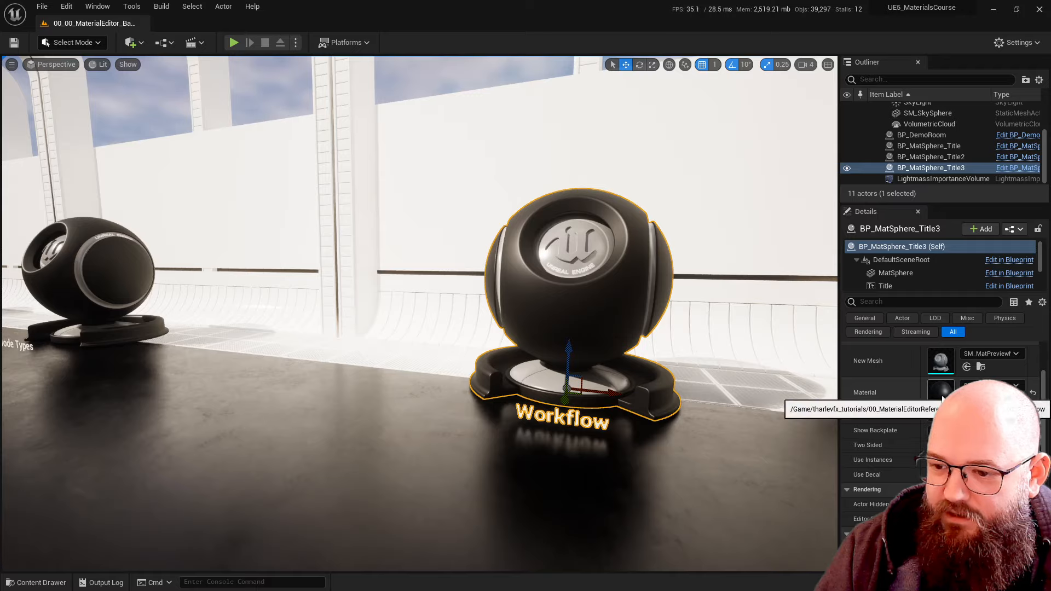
{"action": "double_click", "coordinate": [941, 391]}
Check the PreviewColour node's action options, preview the node briefly, stop the preview, and deselect it.
{"action": "right_click", "coordinate": [452, 219]}
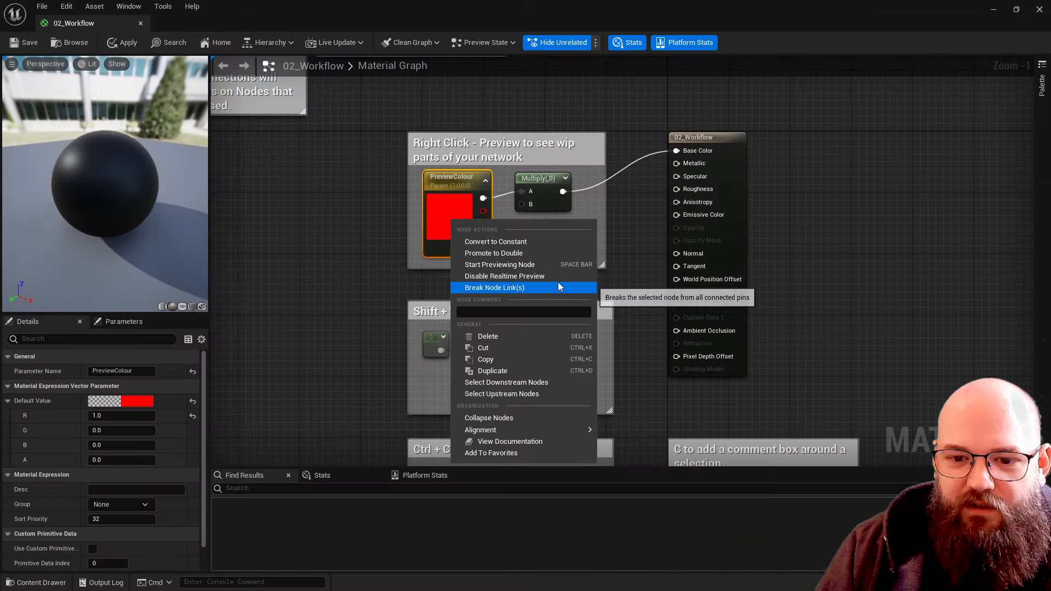
{"action": "key", "text": "Escape"}
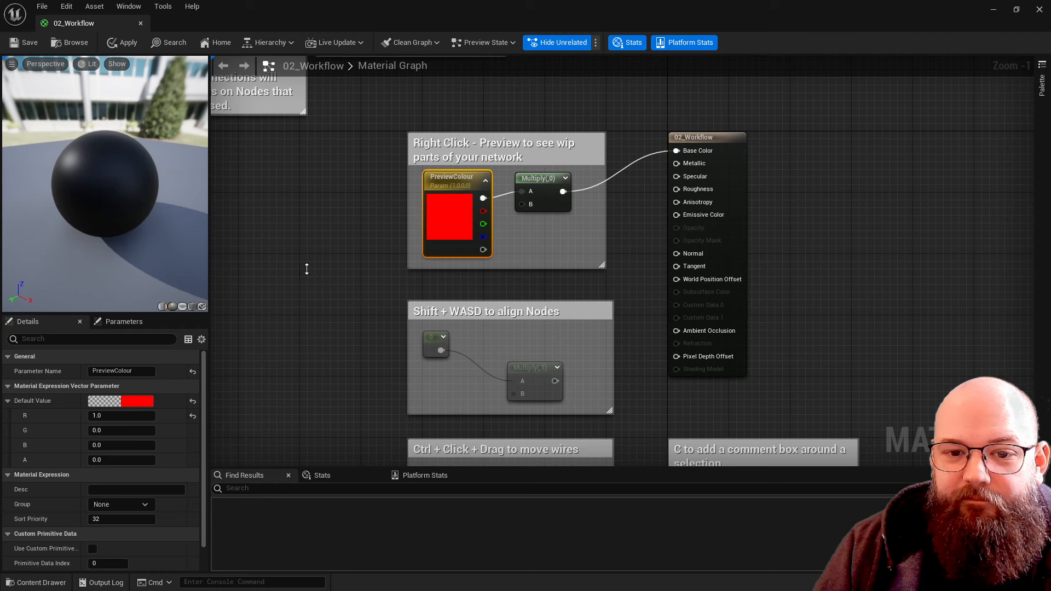
{"action": "key", "text": "space"}
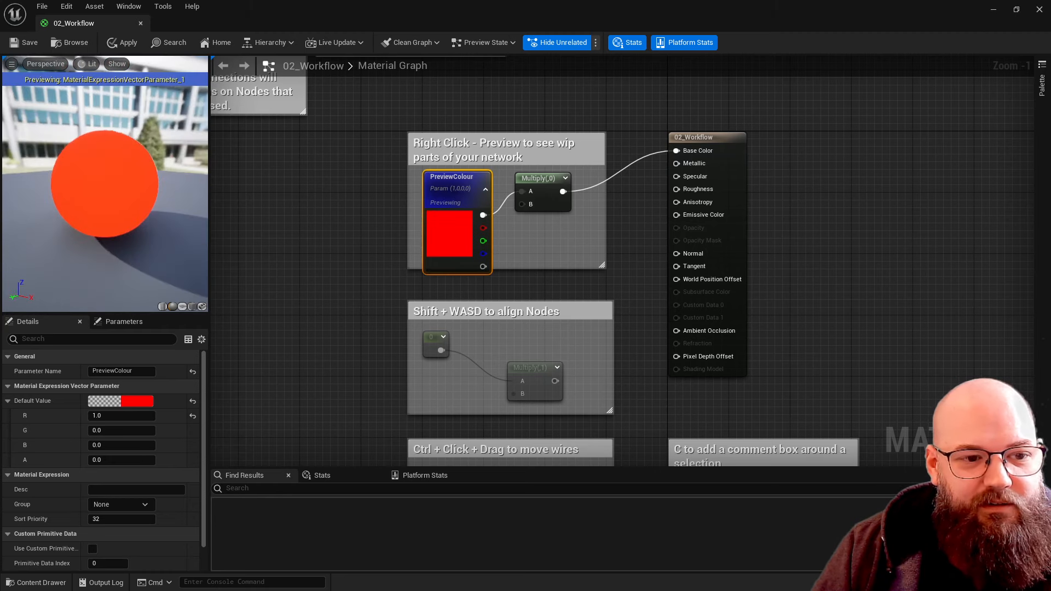
{"action": "key", "text": "space"}
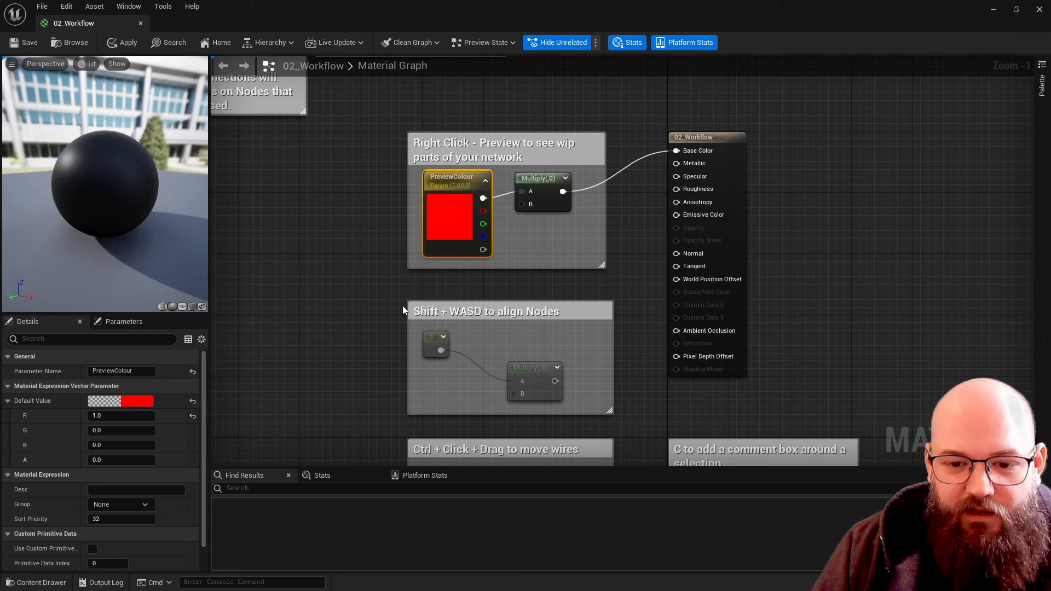
{"action": "left_click", "coordinate": [315, 263]}
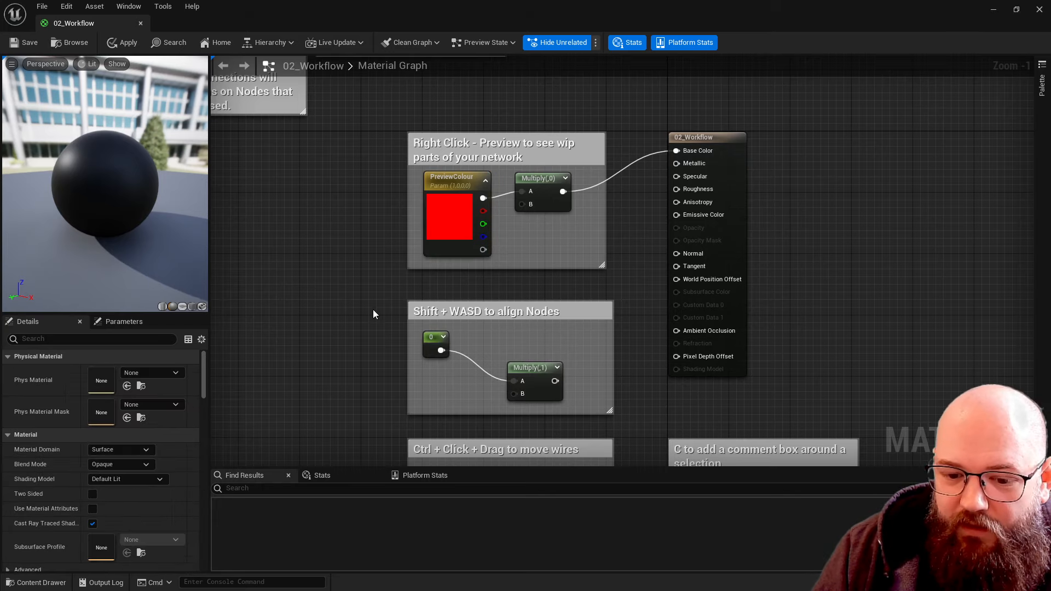
Align the constant and Multiply(,1) nodes in the "Shift + WASD to align Nodes" group along their top edges.
{"action": "right_click_drag", "start_coordinate": [373, 315], "coordinate": [347, 183]}
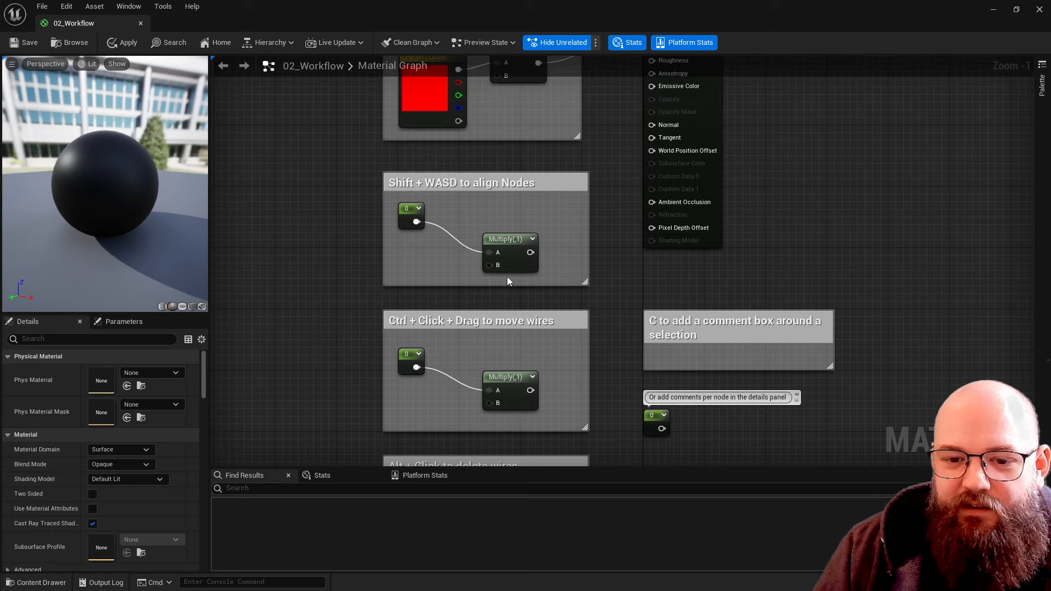
{"action": "left_click_drag", "start_coordinate": [507, 281], "coordinate": [393, 202]}
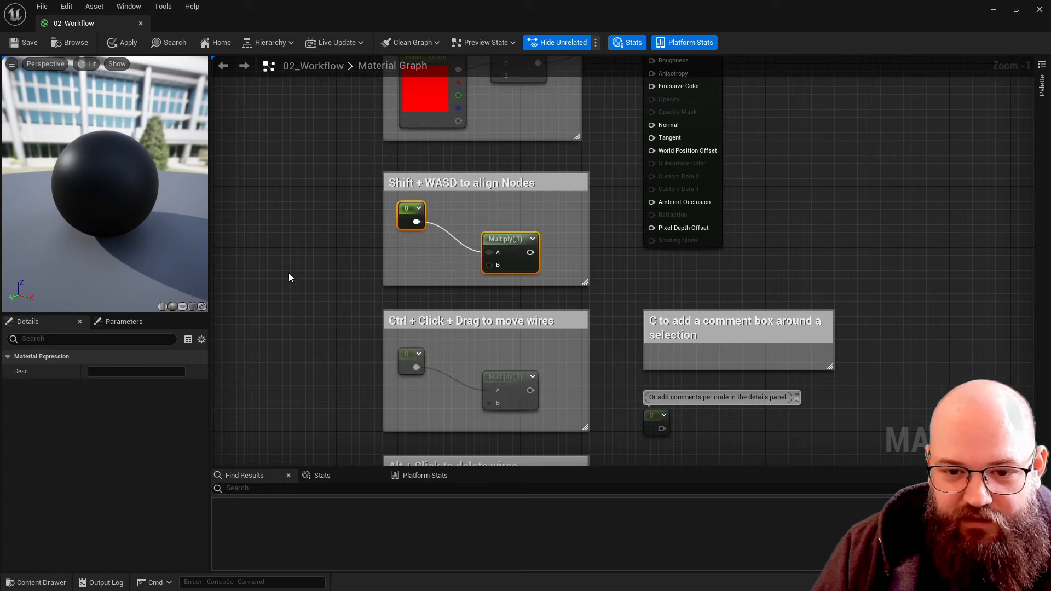
{"action": "key", "text": "shift+w"}
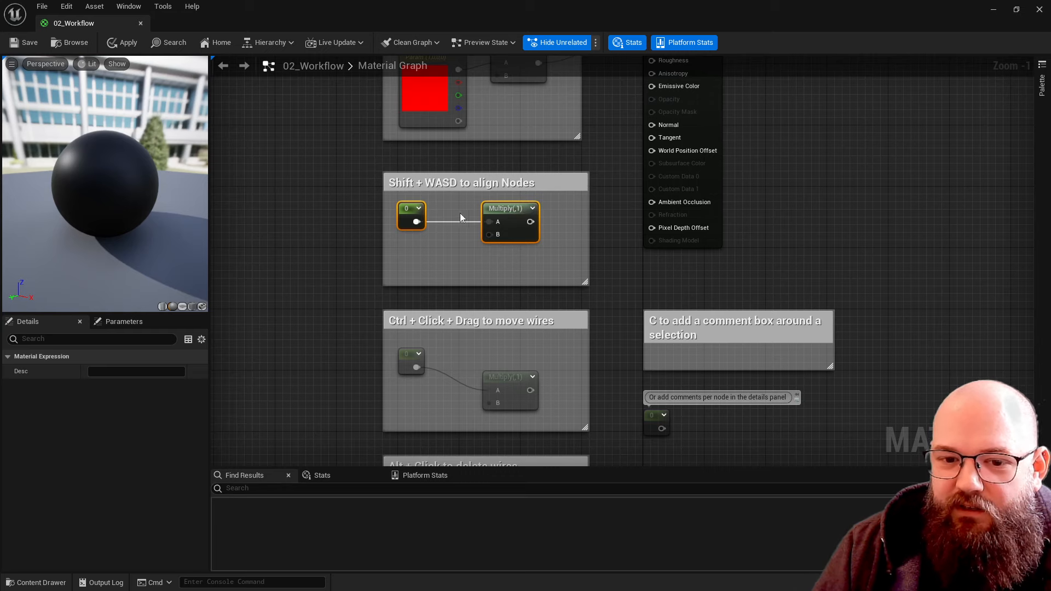
{"action": "left_click", "coordinate": [344, 299]}
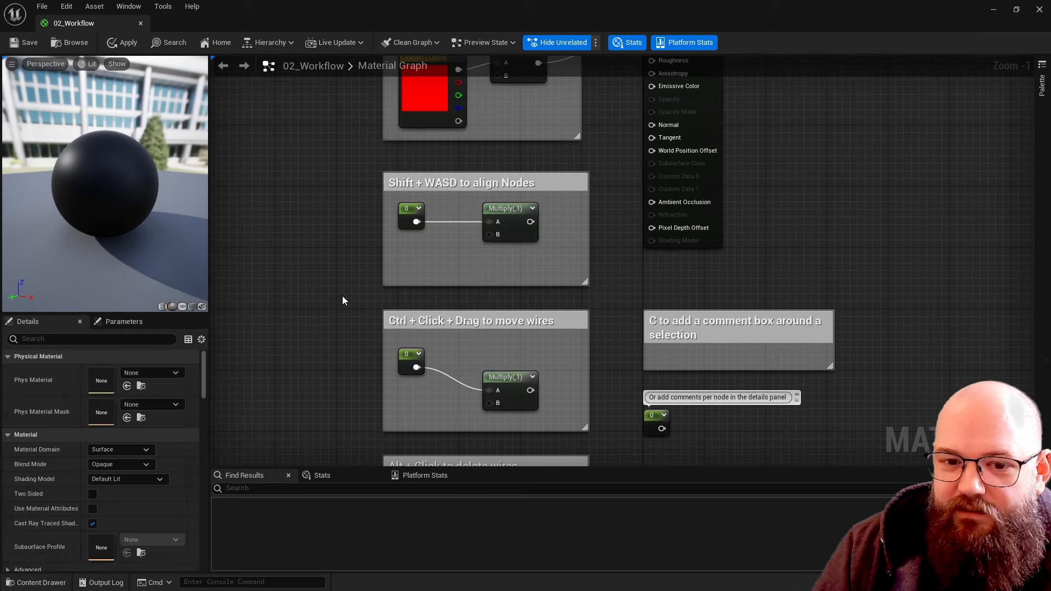
Offset the Multiply(,1) node in the "Shift + WASD to align Nodes" group and align it with the constant along their left edges.
{"action": "left_click", "coordinate": [526, 235]}
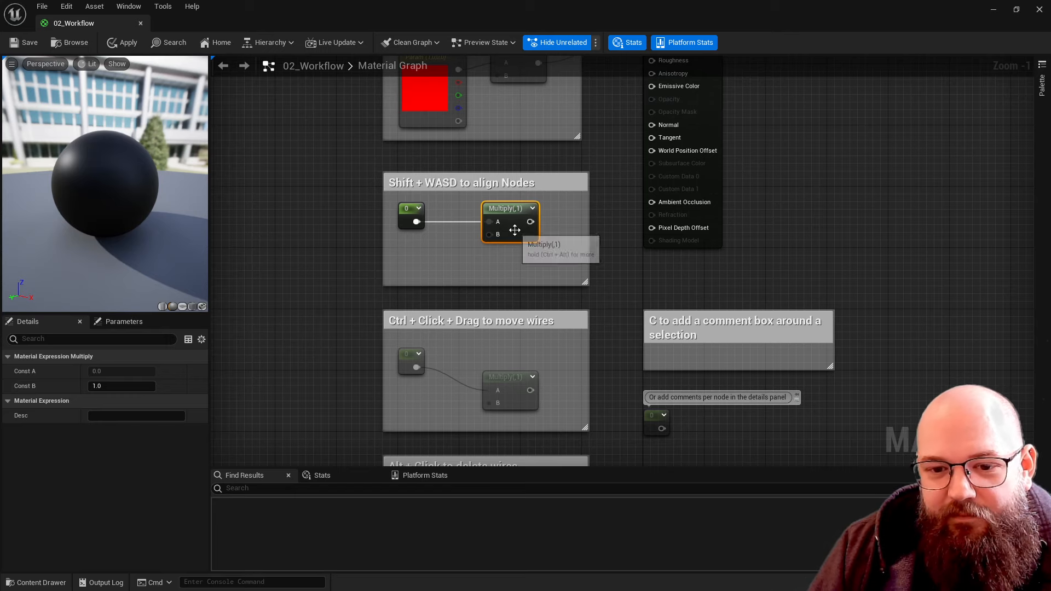
{"action": "left_click_drag", "start_coordinate": [516, 230], "coordinate": [432, 268]}
{"action": "key", "text": "ctrl+z"}
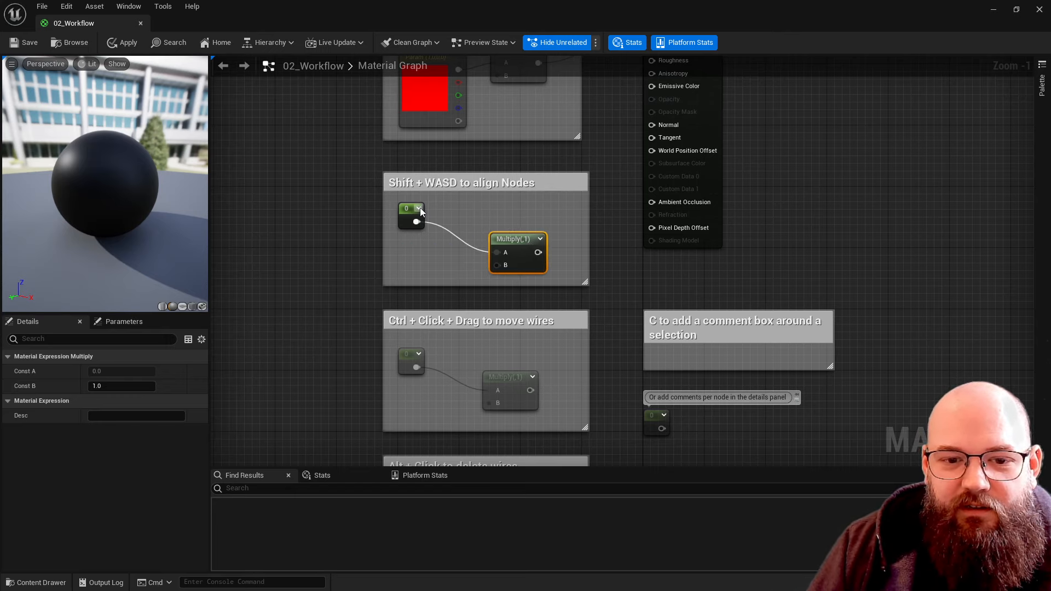
{"action": "left_click", "coordinate": [407, 210]}
{"action": "left_click", "coordinate": [504, 236], "text": "shift"}
{"action": "key", "text": "shift+a"}
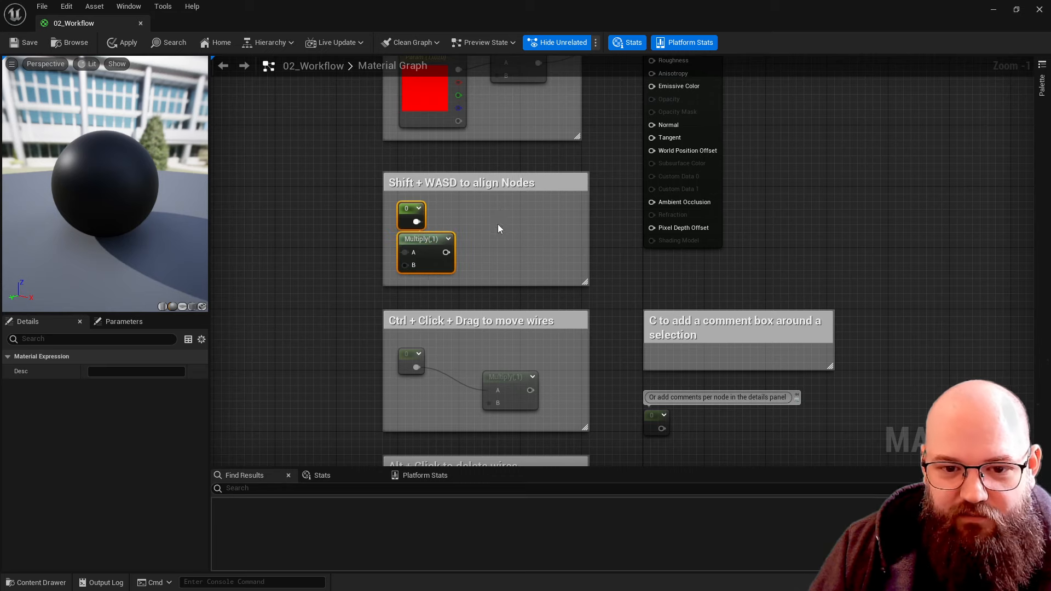
Move the Multiply(,1) node back to the right of its constant, level with it, and deselect it.
{"action": "left_click", "coordinate": [456, 248]}
{"action": "left_click_drag", "start_coordinate": [428, 239], "coordinate": [511, 208]}
{"action": "left_click", "coordinate": [302, 324]}
In the "Ctrl + Click + Drag to move wires" group, move Multiply's wire from A to B and connect a second constant to B.
{"action": "right_click_drag", "start_coordinate": [303, 324], "coordinate": [295, 208]}
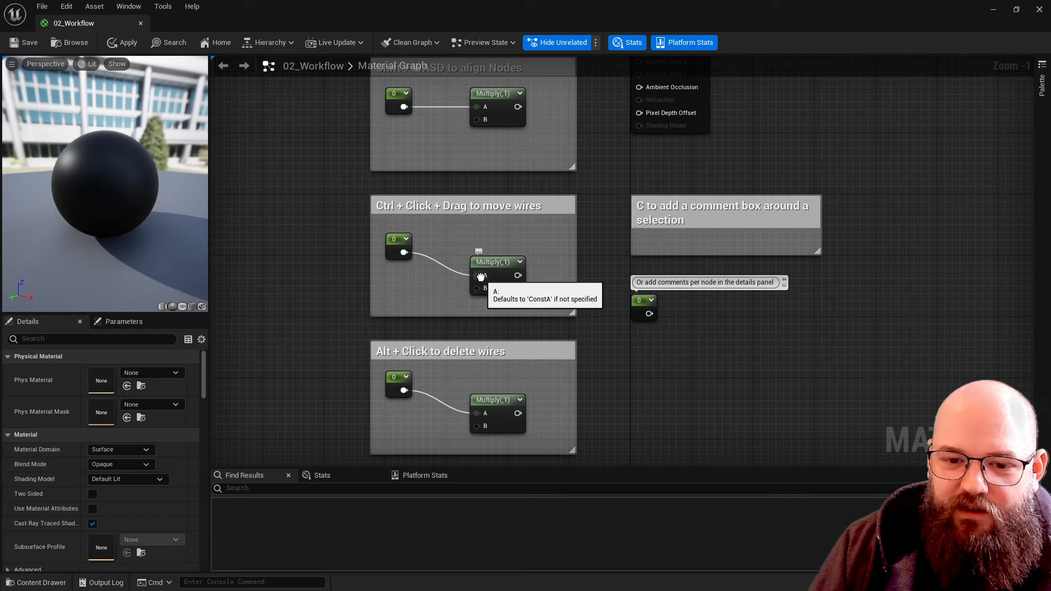
{"action": "mouse_move", "coordinate": [481, 277]}
{"action": "left_mouse_down", "text": "ctrl"}
{"action": "mouse_move", "coordinate": [392, 285]}
{"action": "mouse_move", "coordinate": [485, 245]}
{"action": "mouse_move", "coordinate": [459, 212]}
{"action": "mouse_move", "coordinate": [491, 198]}
{"action": "mouse_move", "coordinate": [481, 289]}
{"action": "left_mouse_up", "text": "ctrl"}
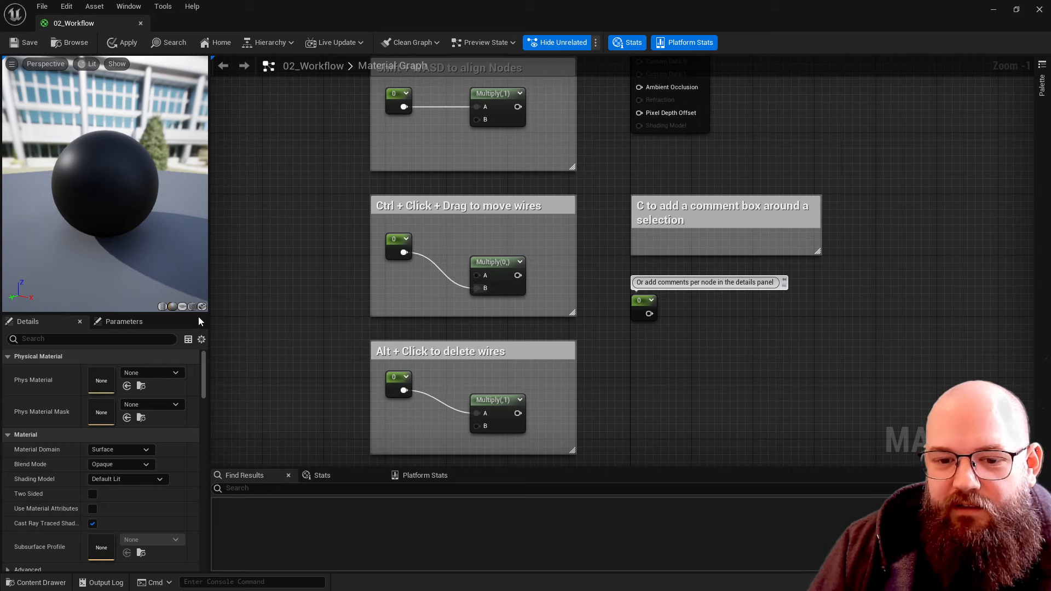
{"action": "left_click", "coordinate": [391, 285]}
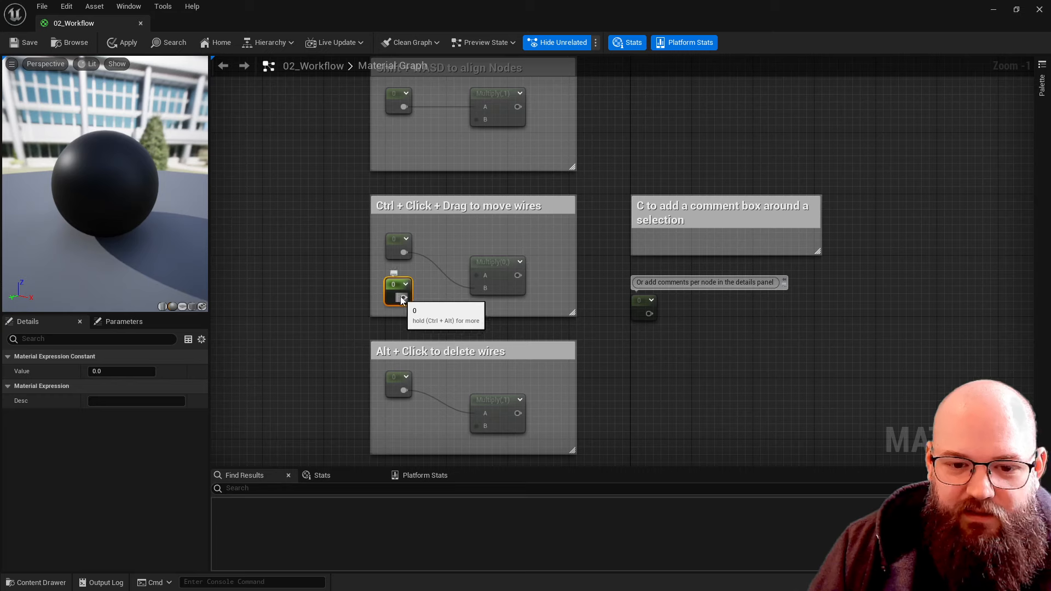
{"action": "left_click_drag", "start_coordinate": [403, 297], "coordinate": [477, 288]}
{"action": "left_click", "coordinate": [460, 267]}
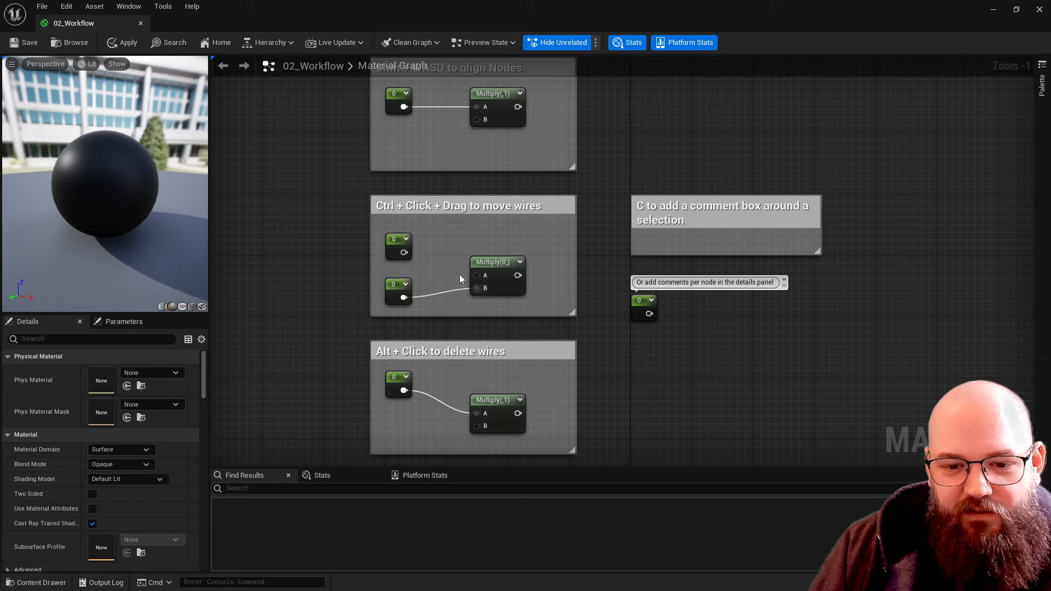
Delete the Multiply node in the wire-moving group and add a Desaturation node fed by the upper constant.
{"action": "left_click", "coordinate": [496, 271]}
{"action": "key", "text": "Delete"}
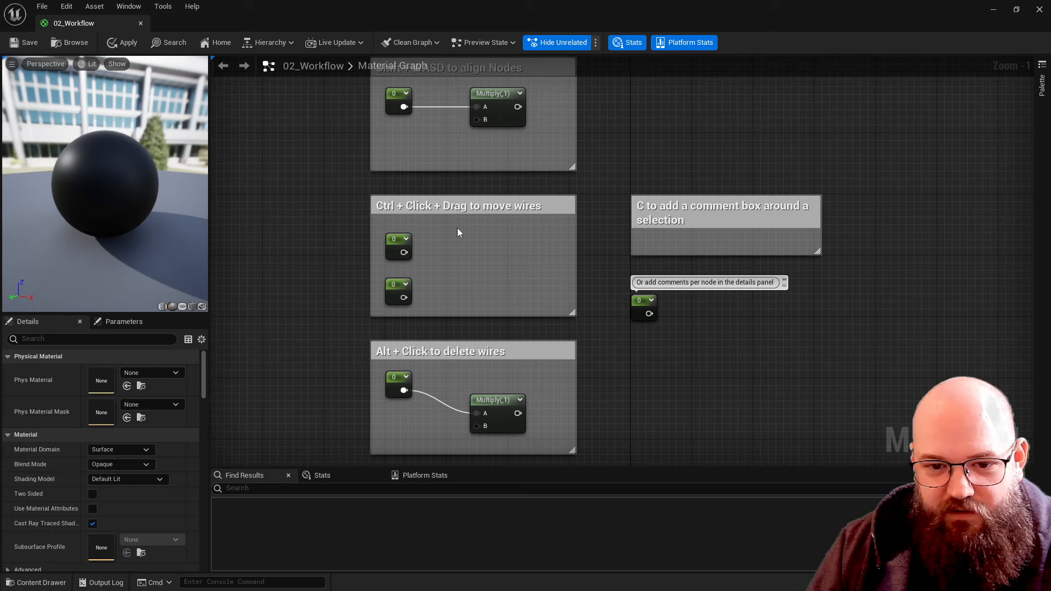
{"action": "right_click", "coordinate": [468, 238]}
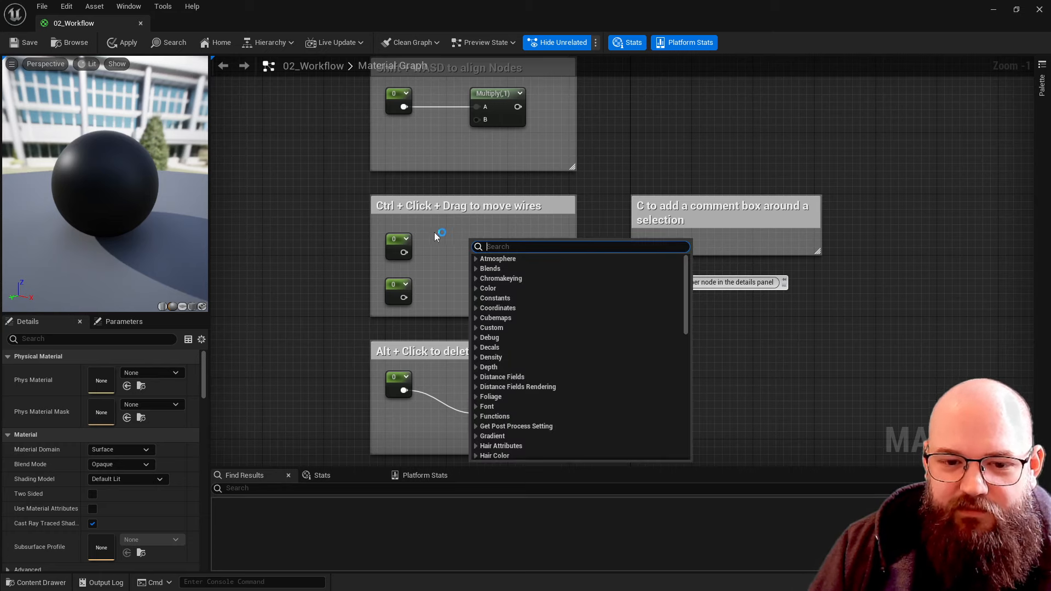
{"action": "left_click_drag", "start_coordinate": [405, 253], "coordinate": [484, 254]}
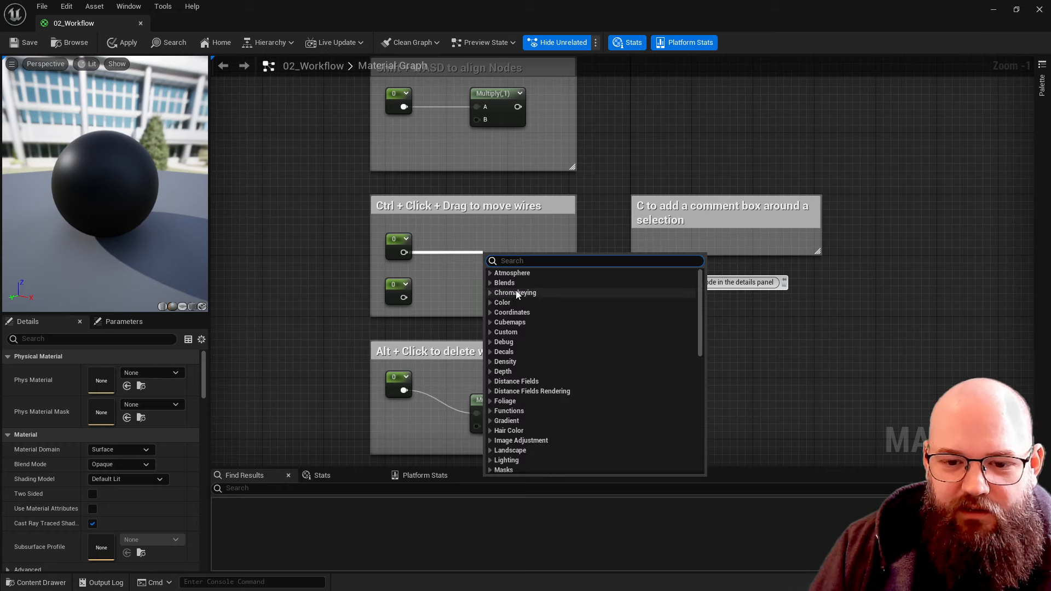
{"action": "left_click", "coordinate": [489, 302]}
{"action": "left_click", "coordinate": [515, 311]}
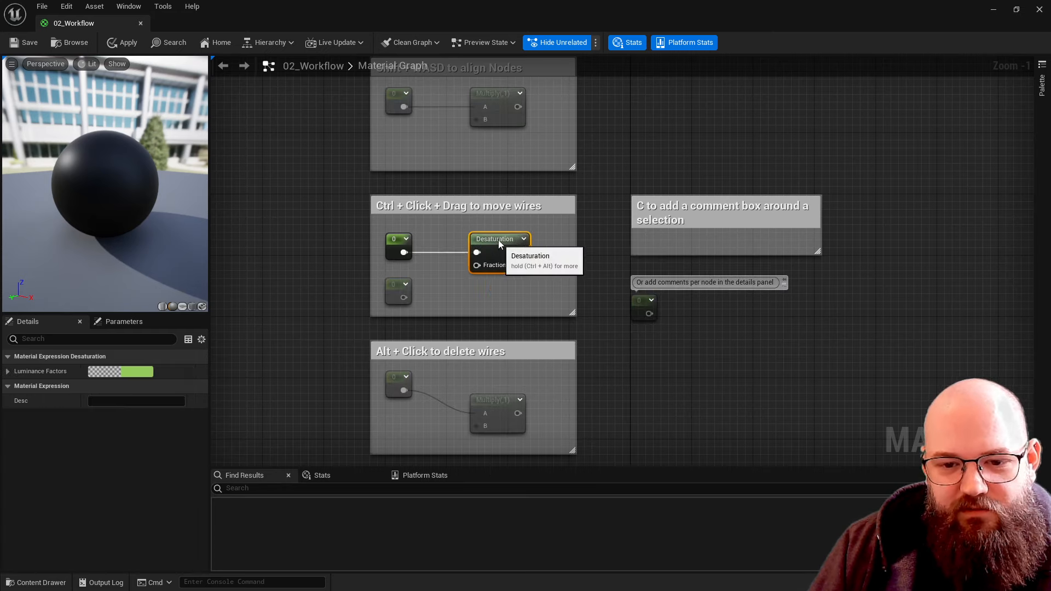
Feed Desaturation's main input from the lower constant, and reconnect it to the upper constant.
{"action": "mouse_move", "coordinate": [477, 252]}
{"action": "left_mouse_down", "text": "ctrl"}
{"action": "mouse_move", "coordinate": [462, 267]}
{"action": "mouse_move", "coordinate": [477, 252]}
{"action": "left_mouse_up", "text": "ctrl"}
{"action": "left_click", "coordinate": [462, 266]}
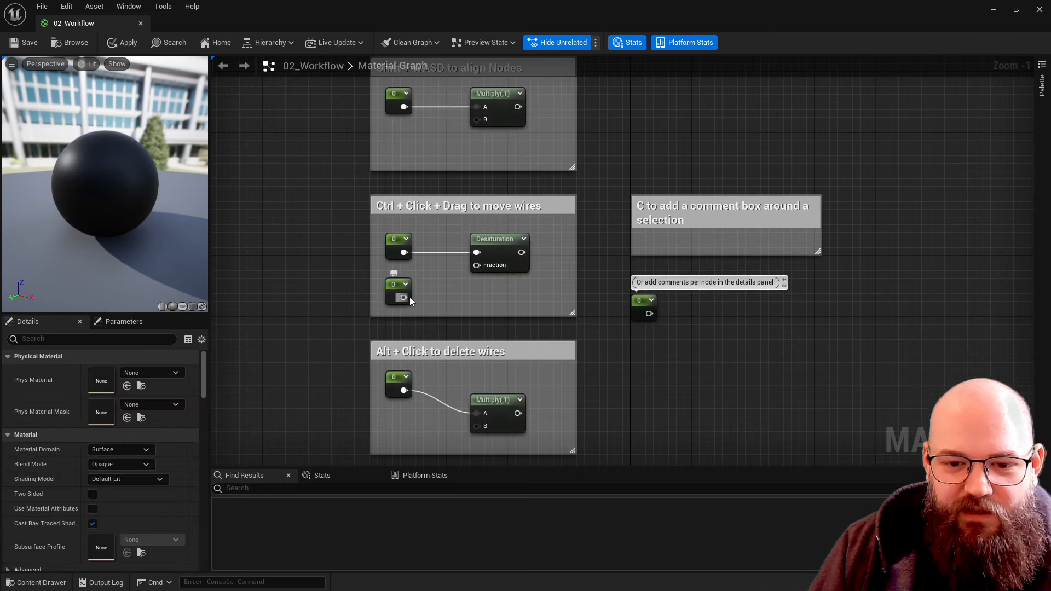
{"action": "mouse_move", "coordinate": [405, 297]}
{"action": "left_mouse_down"}
{"action": "mouse_move", "coordinate": [486, 252]}
{"action": "mouse_move", "coordinate": [405, 299]}
{"action": "left_mouse_up"}
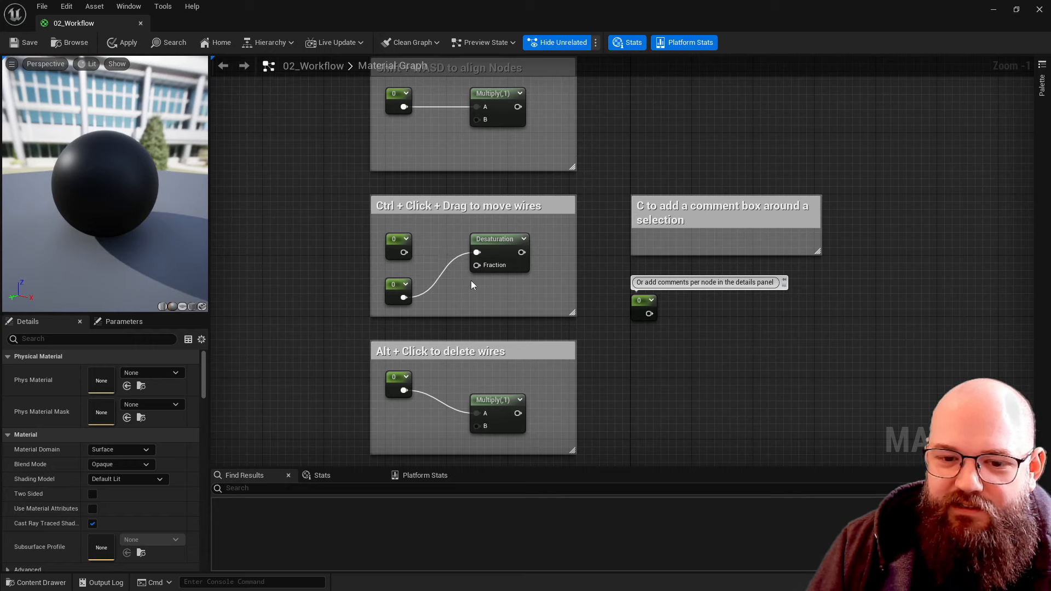
{"action": "mouse_move", "coordinate": [476, 253]}
{"action": "left_mouse_down", "text": "ctrl"}
{"action": "mouse_move", "coordinate": [478, 265]}
{"action": "mouse_move", "coordinate": [478, 252]}
{"action": "left_mouse_up", "text": "ctrl"}
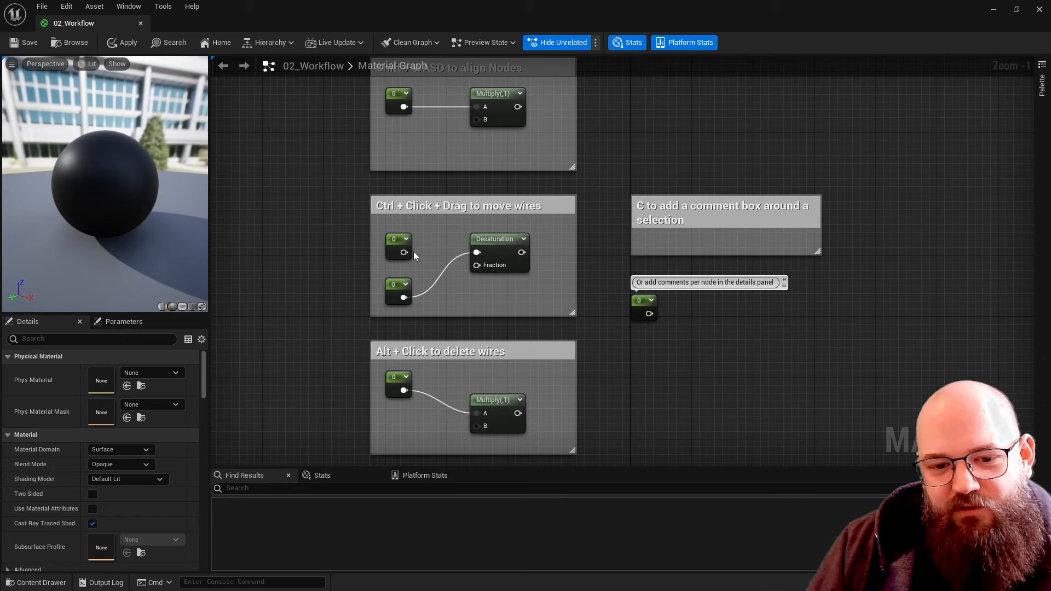
{"action": "left_click_drag", "start_coordinate": [405, 253], "coordinate": [478, 254]}
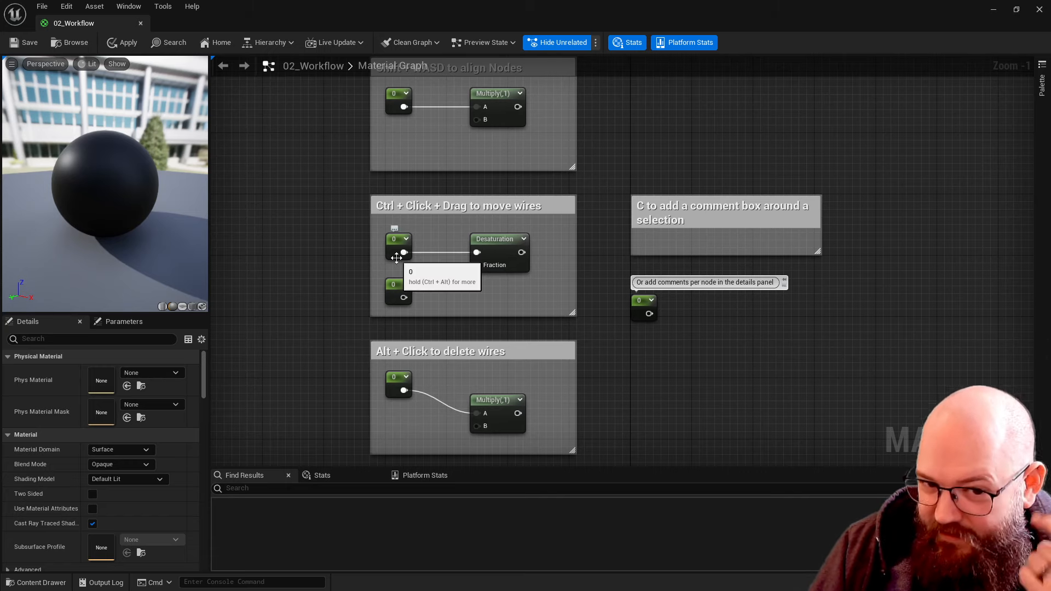
Repeatedly break and reconnect the wire between the constant and Multiply's A input in the "Alt + Click to delete wires" group.
{"action": "right_click_drag", "start_coordinate": [345, 338], "coordinate": [353, 229]}
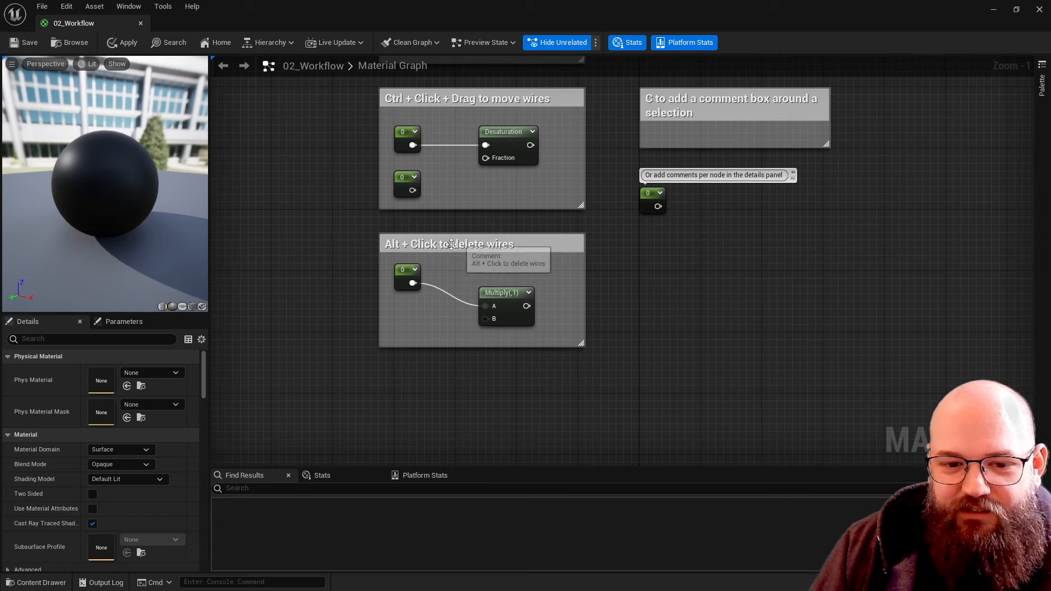
{"action": "left_click", "coordinate": [449, 294], "text": "alt"}
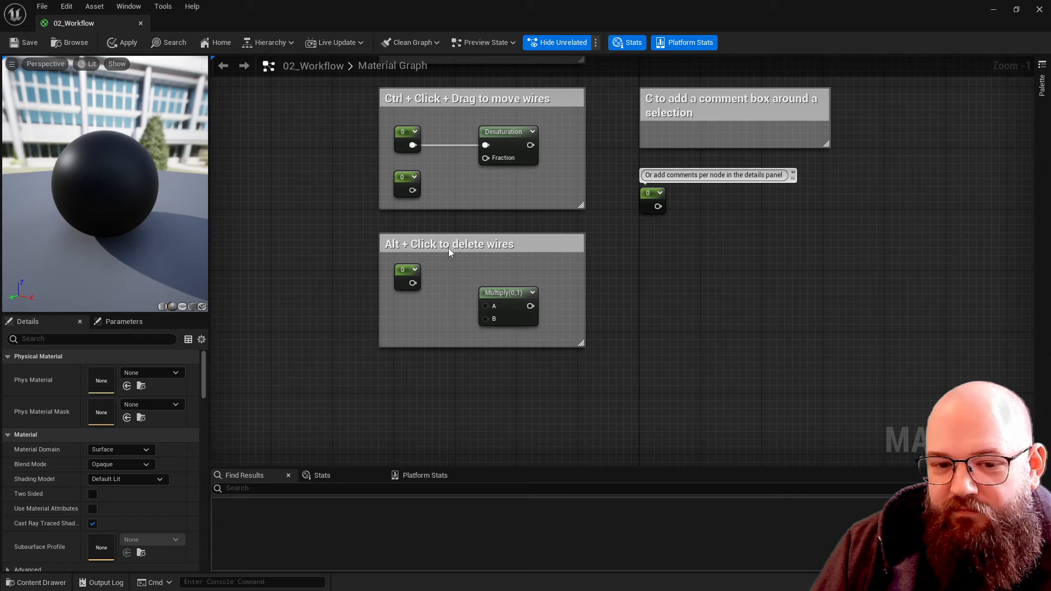
{"action": "left_click_drag", "start_coordinate": [414, 284], "coordinate": [488, 307]}
{"action": "left_click", "coordinate": [487, 308], "text": "alt"}
{"action": "left_click_drag", "start_coordinate": [414, 284], "coordinate": [488, 307]}
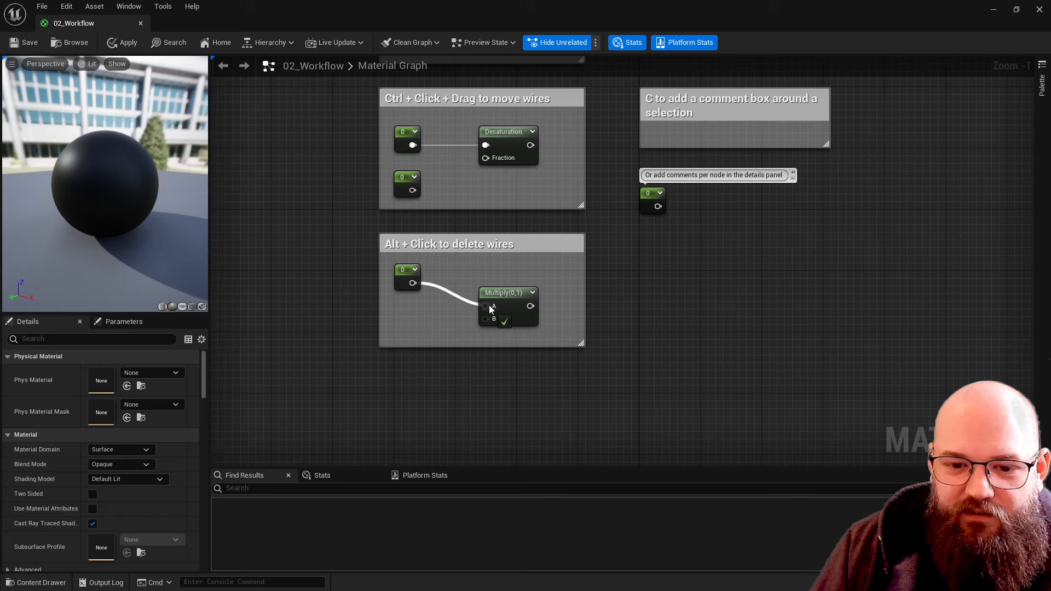
{"action": "left_click", "coordinate": [411, 283], "text": "alt"}
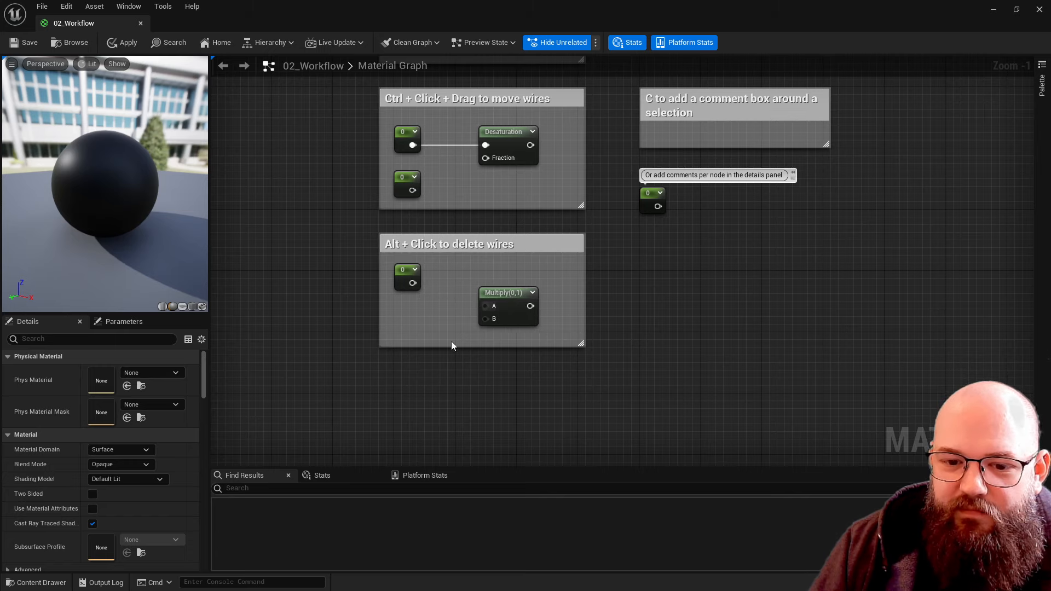
{"action": "left_click_drag", "start_coordinate": [412, 283], "coordinate": [485, 306]}
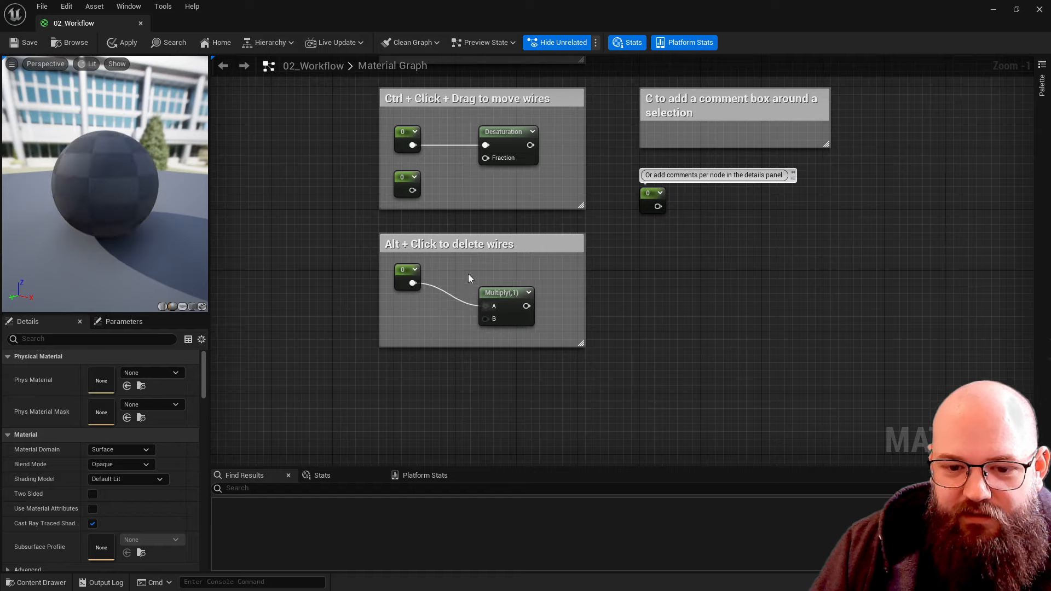
Look over the comment box example, the per-node comment example and the commented groups around them.
{"action": "right_click_drag", "start_coordinate": [644, 237], "coordinate": [623, 339]}
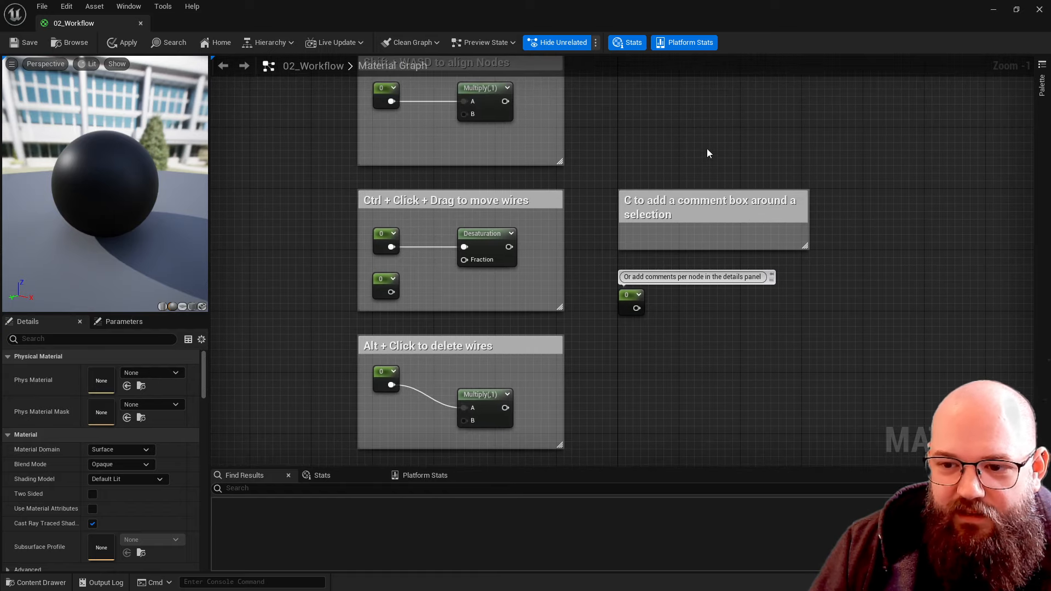
{"action": "left_click_drag", "start_coordinate": [707, 150], "coordinate": [595, 363]}
{"action": "left_click_drag", "start_coordinate": [701, 383], "coordinate": [706, 387]}
{"action": "left_click", "coordinate": [831, 401]}
{"action": "right_click_drag", "start_coordinate": [824, 388], "coordinate": [785, 378]}
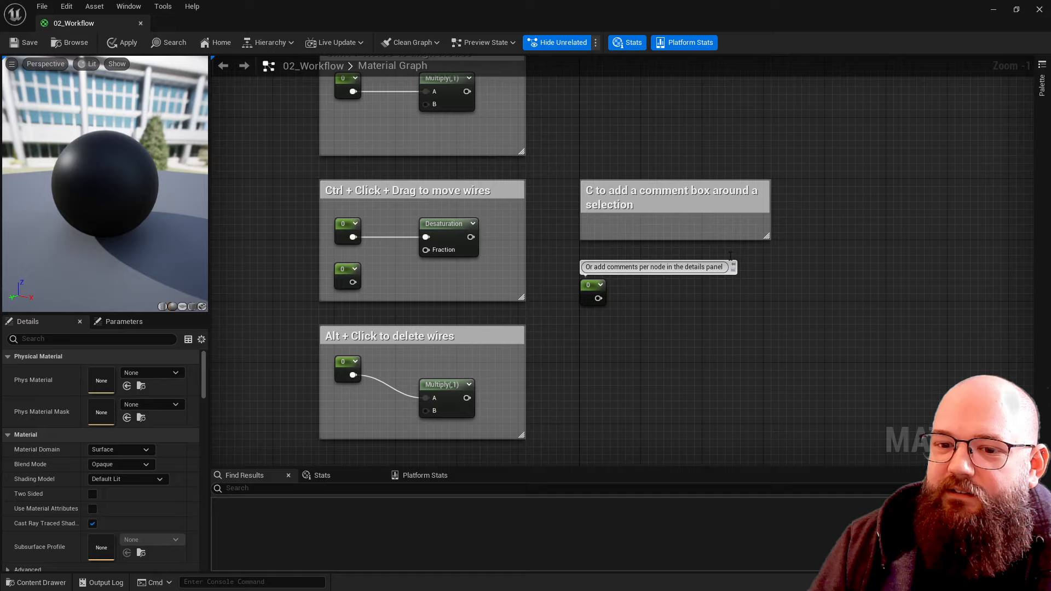
{"action": "right_click_drag", "start_coordinate": [469, 130], "coordinate": [530, 380]}
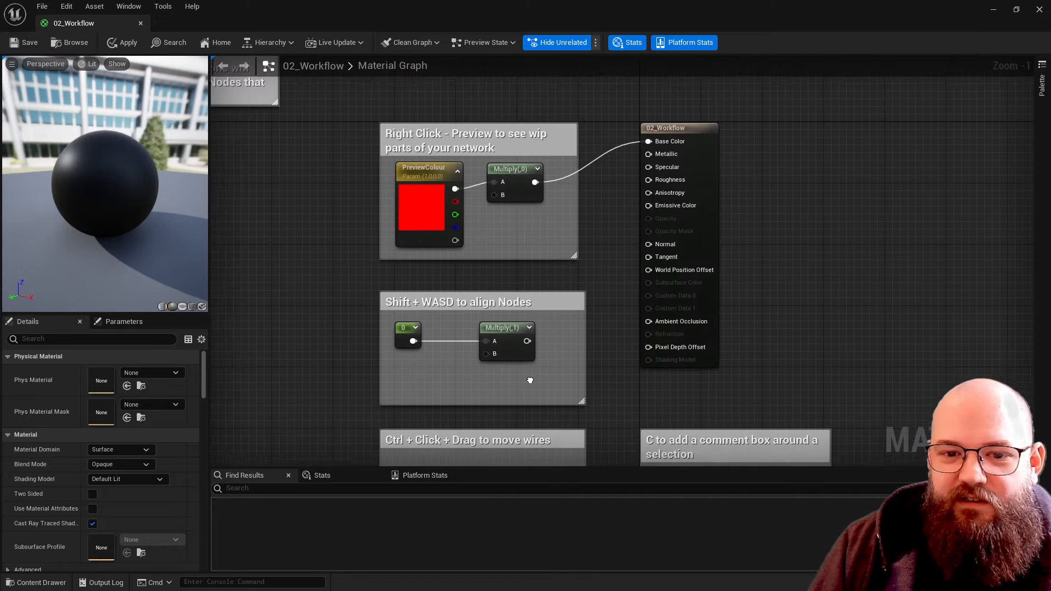
{"action": "scroll", "coordinate": [514, 175], "scroll_direction": "down", "scroll_amount": 4}
{"action": "scroll", "coordinate": [650, 377], "scroll_direction": "up", "scroll_amount": 3}
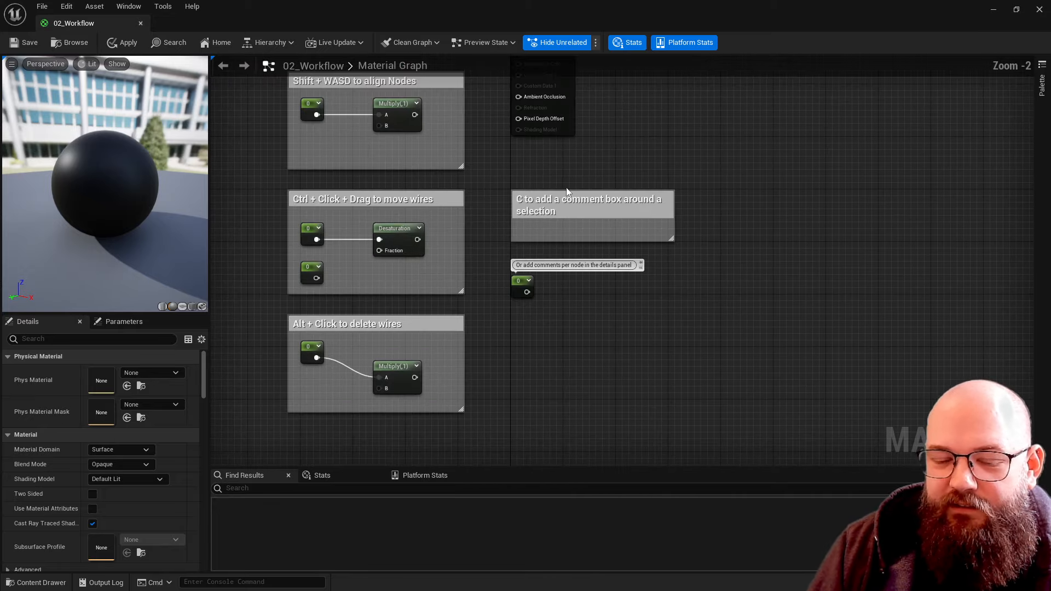
{"action": "left_click", "coordinate": [585, 234]}
{"action": "left_click", "coordinate": [691, 355]}
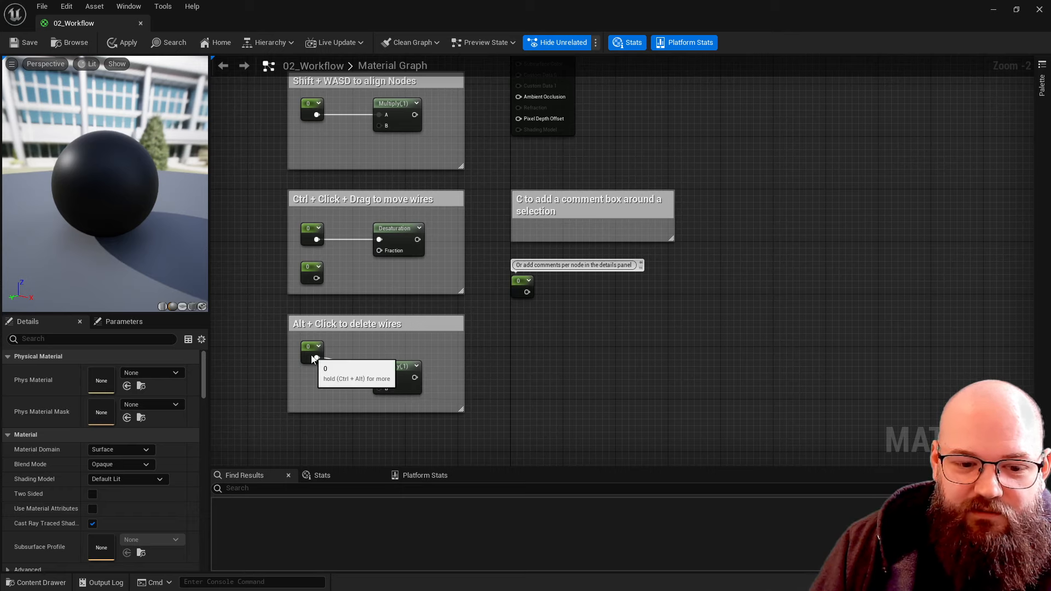
Duplicate the connected constant and Multiply(,1) nodes from the "Alt + Click to delete wires" group and place the copies below that group.
{"action": "left_click_drag", "start_coordinate": [298, 345], "coordinate": [420, 386]}
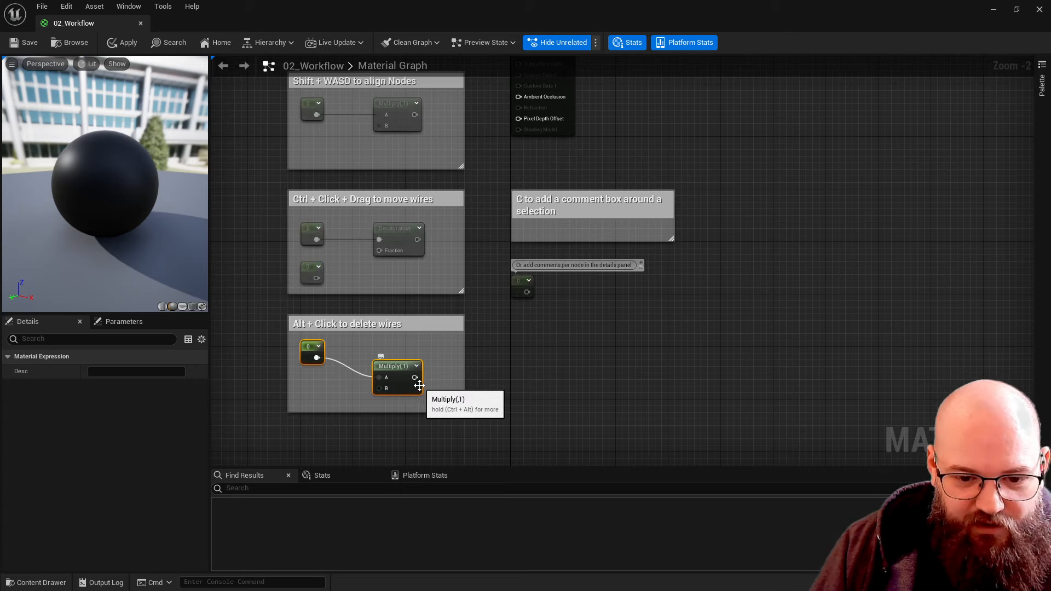
{"action": "key", "text": "ctrl+c"}
{"action": "key", "text": "ctrl+v"}
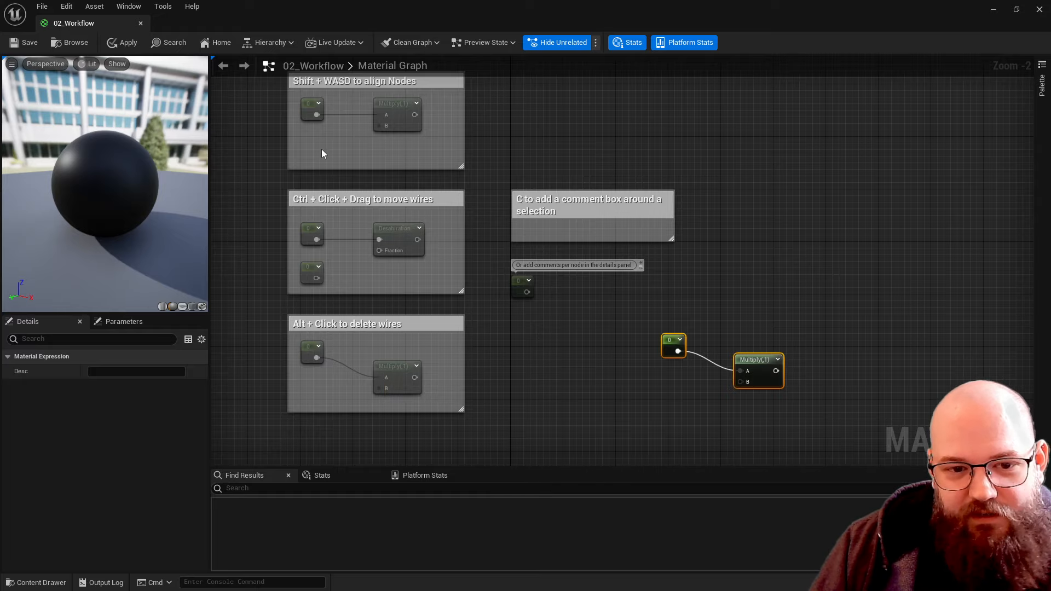
{"action": "left_click", "coordinate": [245, 101]}
{"action": "right_click_drag", "start_coordinate": [244, 101], "coordinate": [313, 16]}
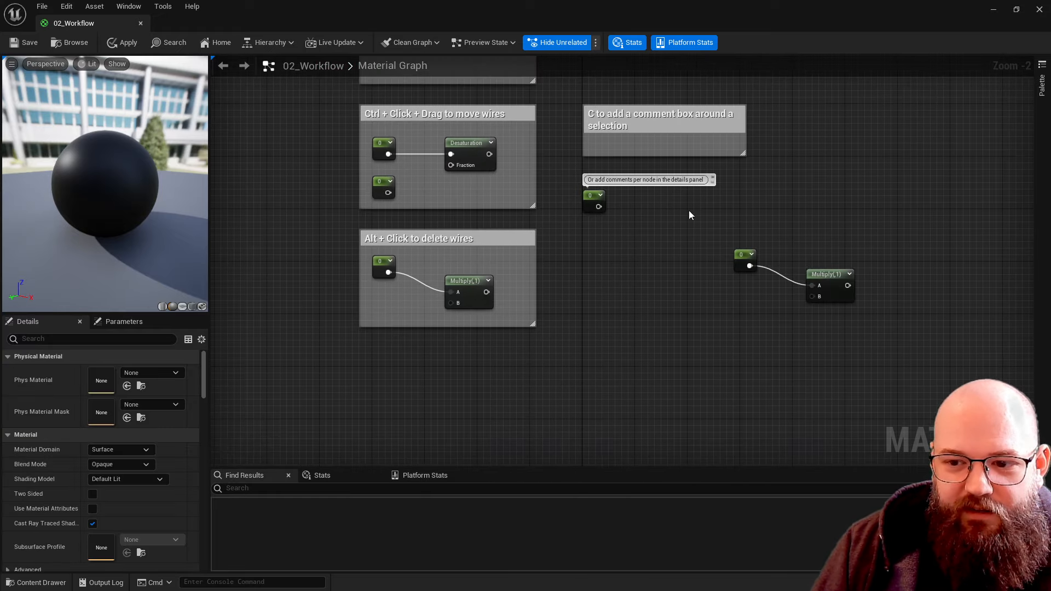
{"action": "left_click_drag", "start_coordinate": [691, 215], "coordinate": [870, 310]}
{"action": "left_click_drag", "start_coordinate": [824, 272], "coordinate": [464, 388]}
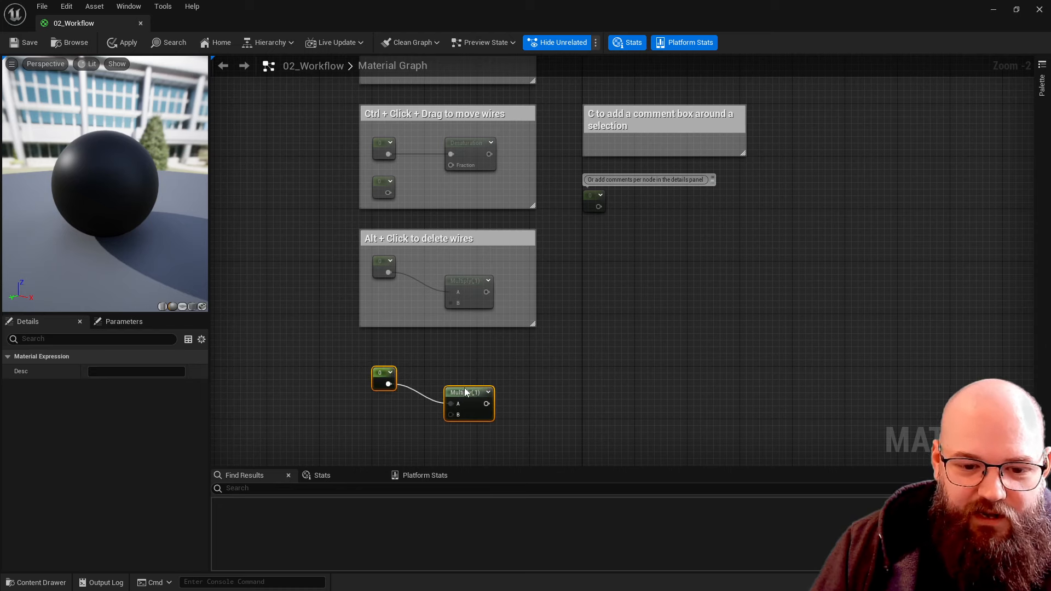
Add a comment box around the copied nodes and title it "Ctrl + D = Duplicate".
{"action": "key", "text": "c"}
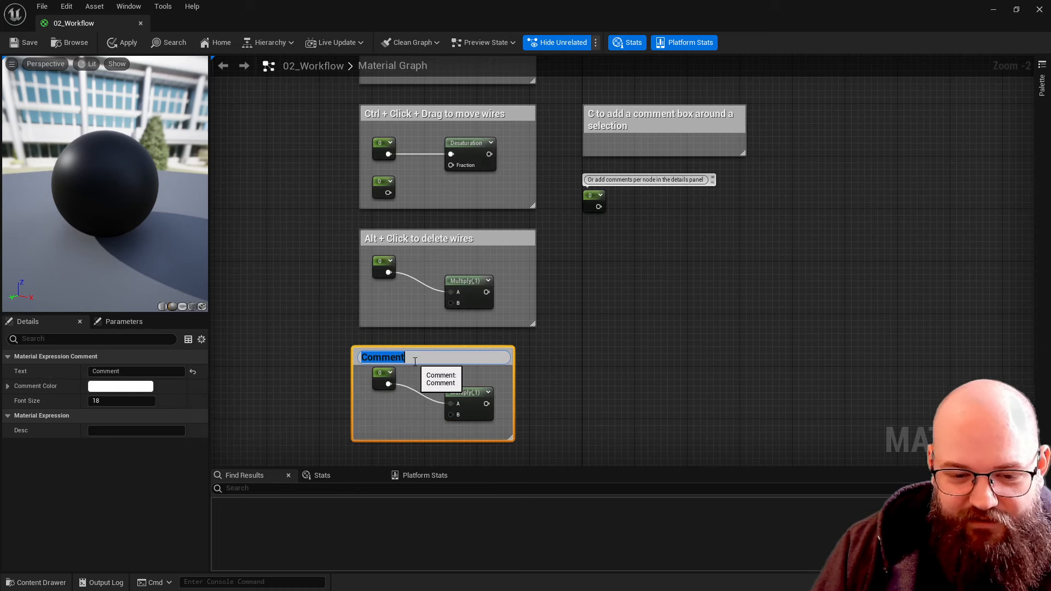
{"action": "type", "text": "Ctr"}
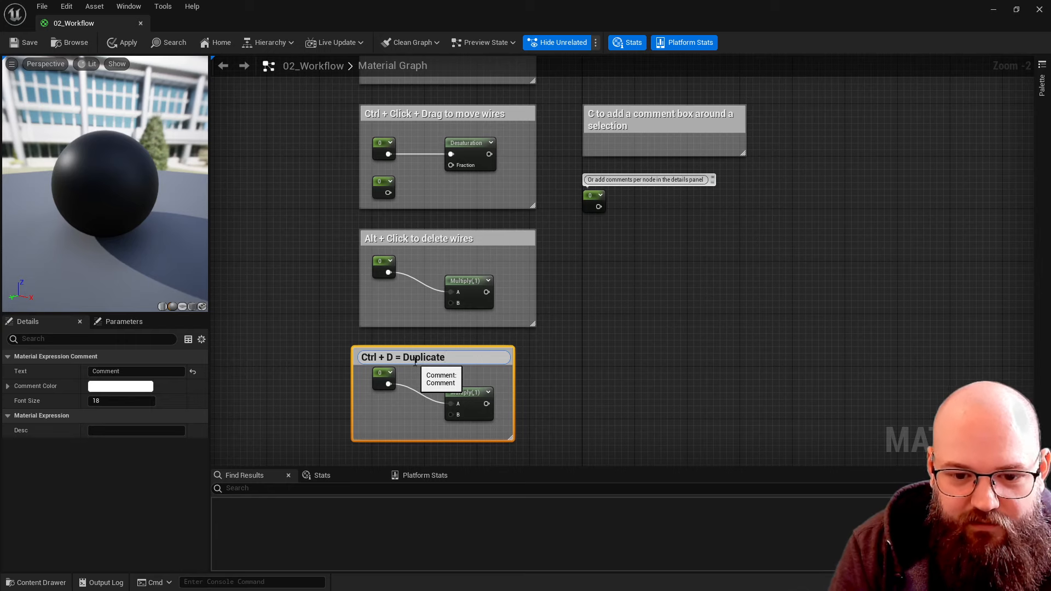
{"action": "type", "text": "l + D = Duplicate"}
{"action": "key", "text": "Return"}
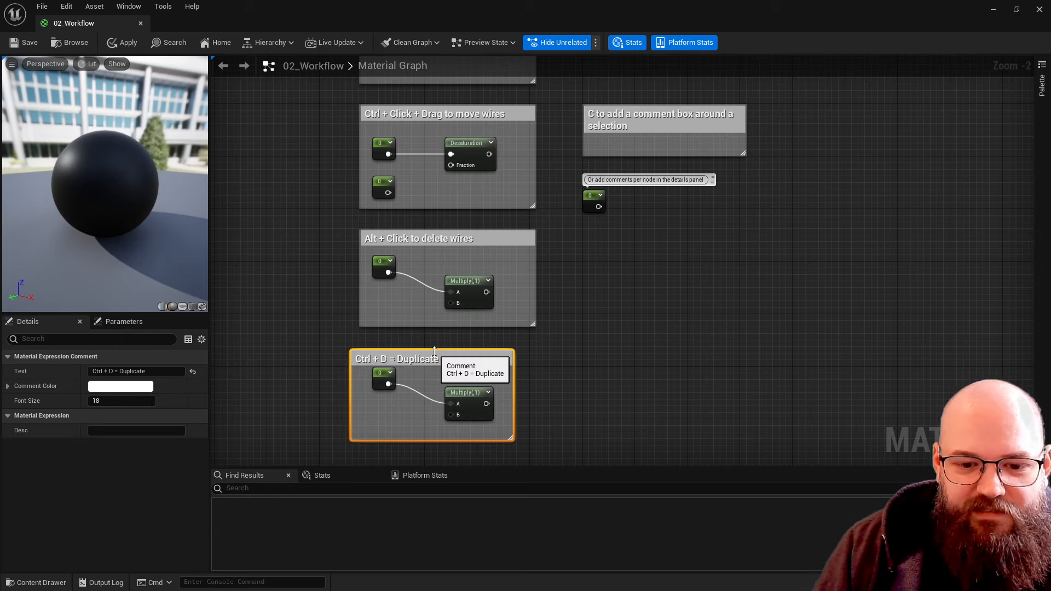
Line up the "Ctrl + D = Duplicate" box with the left edge of the group above and shift its nodes slightly down inside it.
{"action": "left_click_drag", "start_coordinate": [435, 353], "coordinate": [444, 356]}
{"action": "left_click", "coordinate": [570, 370]}
{"action": "right_click_drag", "start_coordinate": [471, 426], "coordinate": [478, 272]}
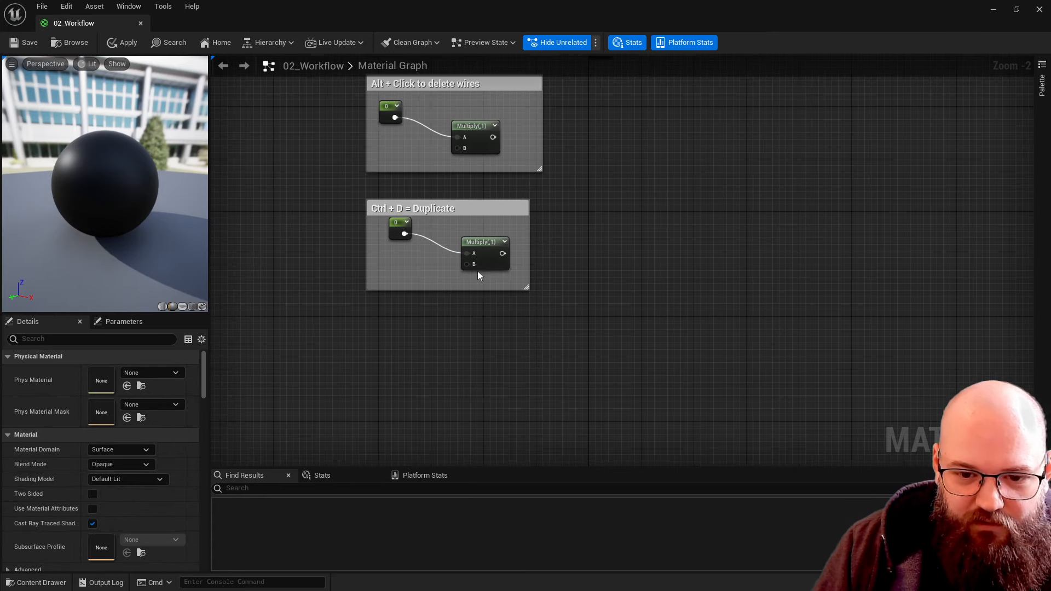
{"action": "left_click_drag", "start_coordinate": [435, 256], "coordinate": [397, 234]}
{"action": "left_click", "coordinate": [634, 357]}
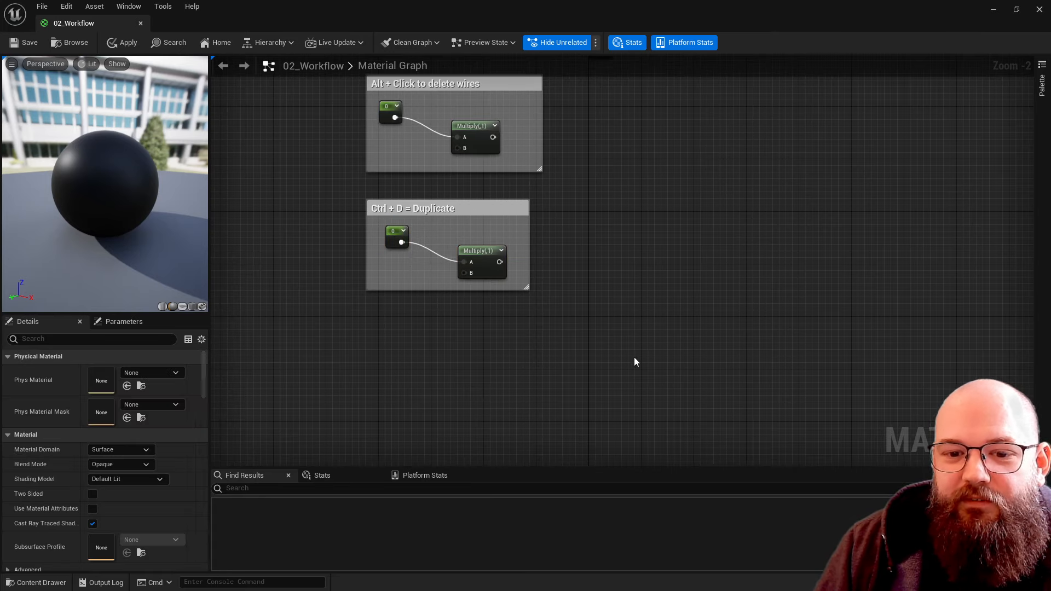
{"action": "right_click_drag", "start_coordinate": [604, 258], "coordinate": [611, 193]}
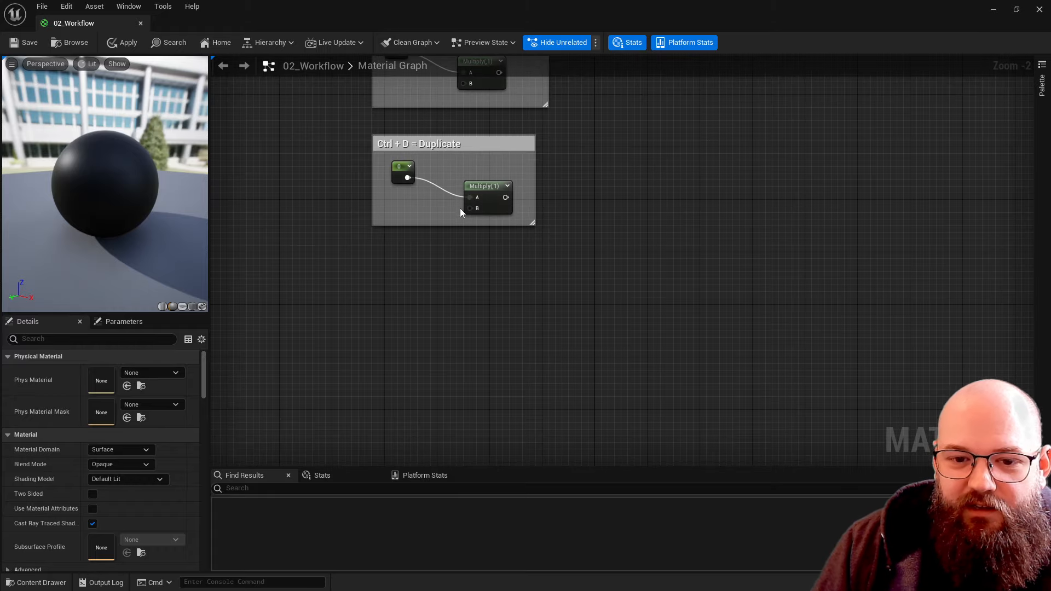
Paste a copy of the constant and Multiply(,1) pair beside the "Ctrl + D = Duplicate" group and delete the copies.
{"action": "left_click_drag", "start_coordinate": [436, 169], "coordinate": [570, 172]}
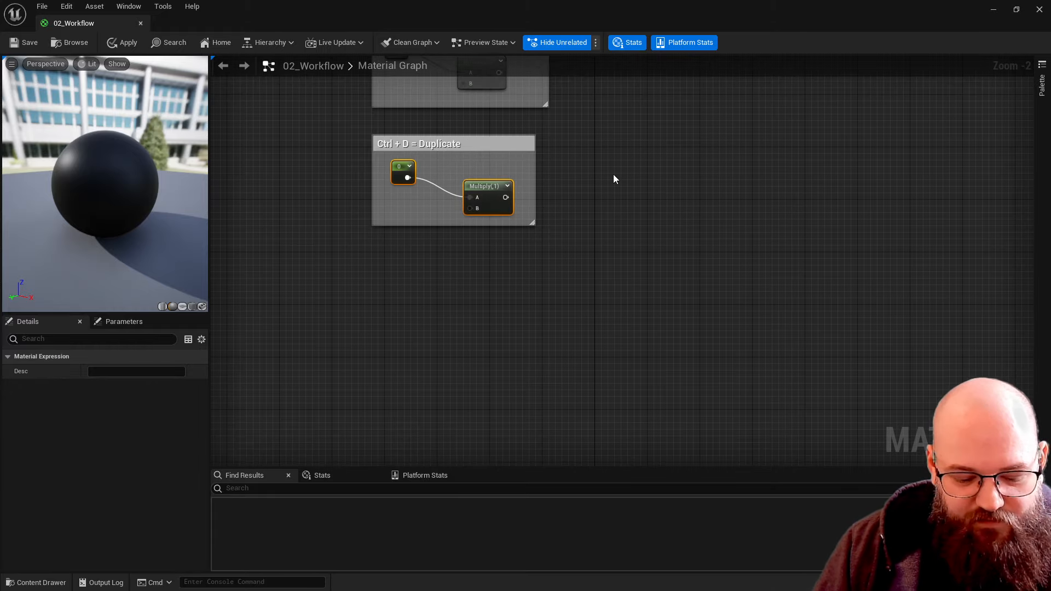
{"action": "left_click", "coordinate": [650, 197]}
{"action": "key", "text": "ctrl+v"}
{"action": "right_click_drag", "start_coordinate": [628, 153], "coordinate": [600, 266]}
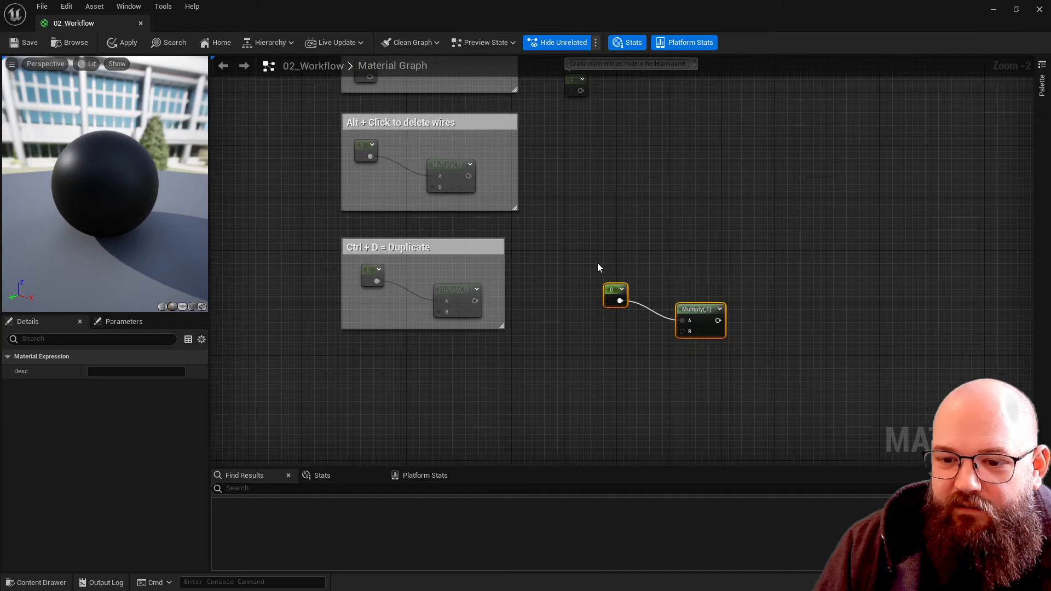
{"action": "left_click_drag", "start_coordinate": [702, 334], "coordinate": [689, 281]}
{"action": "key", "text": "Delete"}
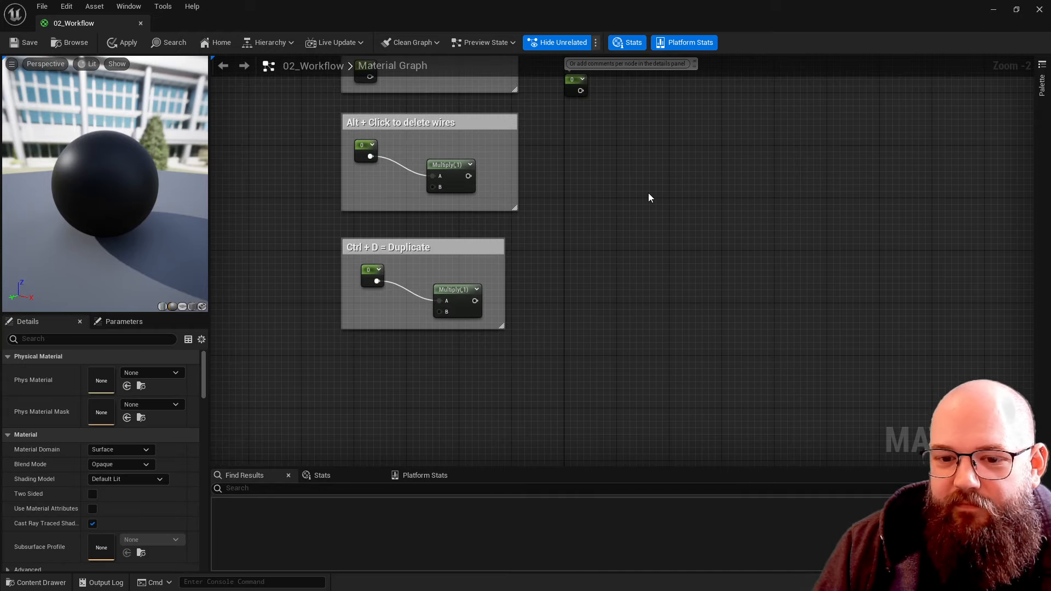
Inspect the text, font size and Comment Color channels of the "C to add a comment box around a selection" comment.
{"action": "right_click_drag", "start_coordinate": [650, 195], "coordinate": [651, 291]}
{"action": "left_click", "coordinate": [649, 89]}
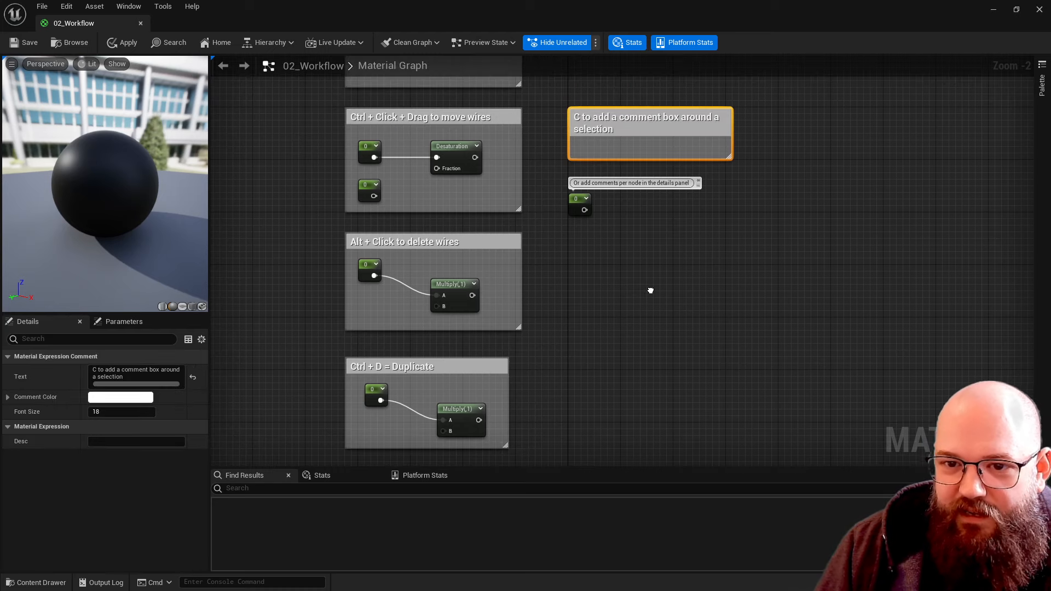
{"action": "left_click", "coordinate": [648, 248]}
{"action": "left_click", "coordinate": [671, 115]}
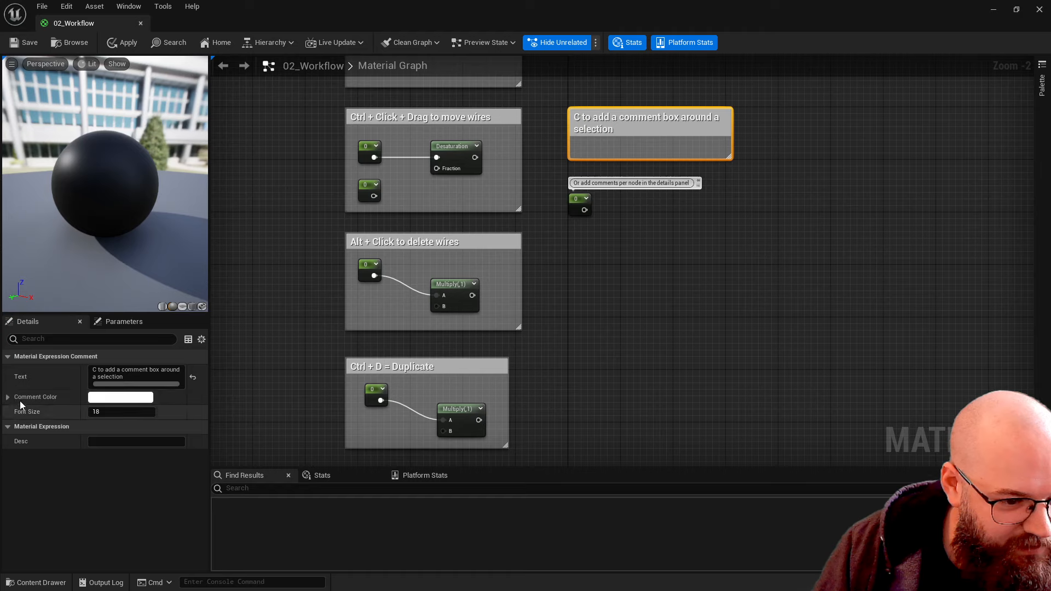
{"action": "left_click", "coordinate": [22, 397]}
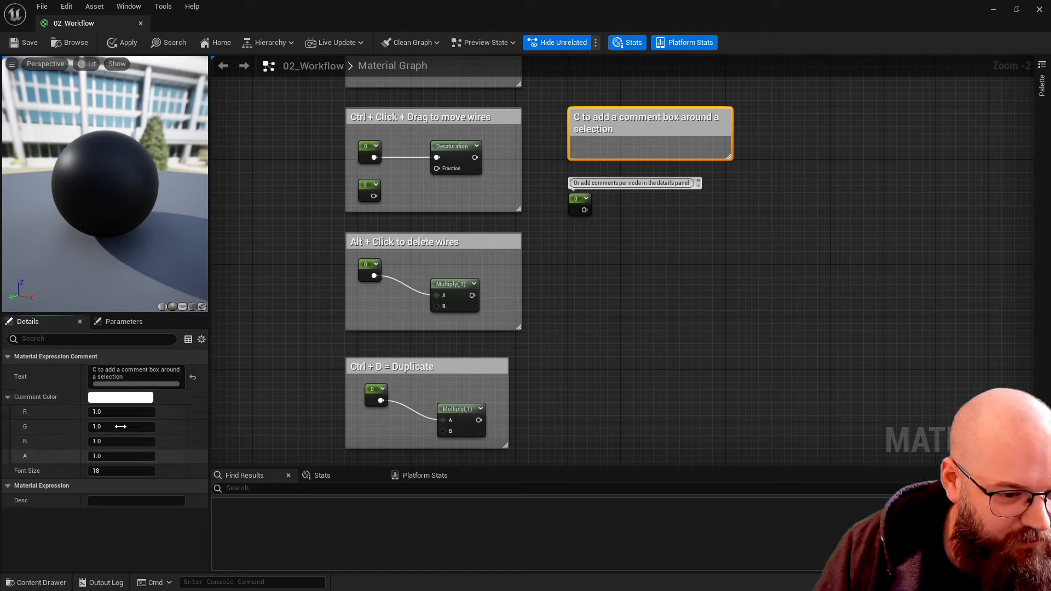
{"action": "left_click", "coordinate": [8, 397]}
{"action": "left_click", "coordinate": [701, 367]}
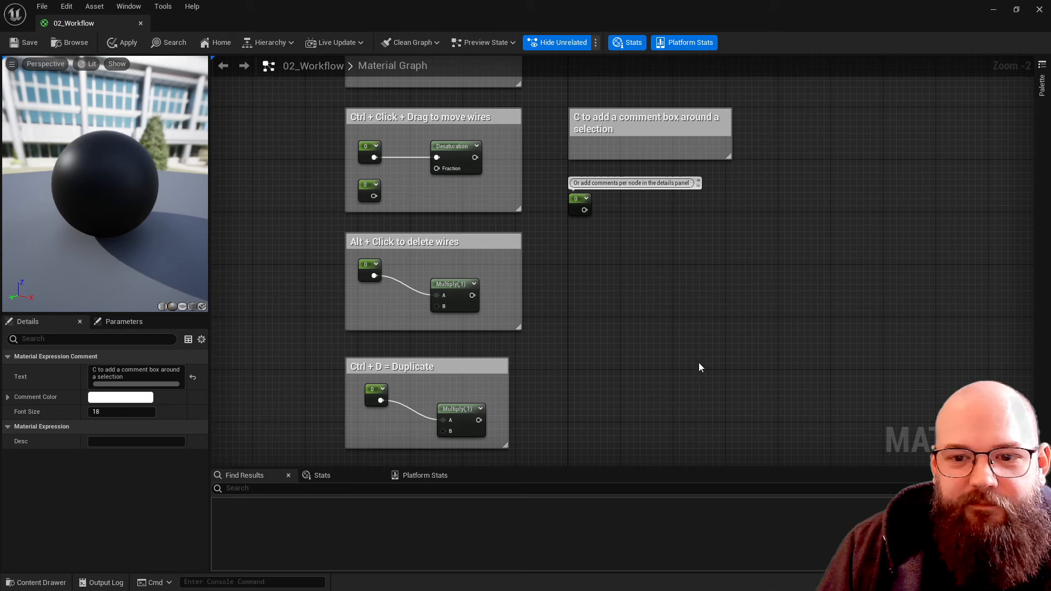
Add a constant node below the per-node comment example and set its description to "Comments".
{"action": "left_click", "coordinate": [579, 204]}
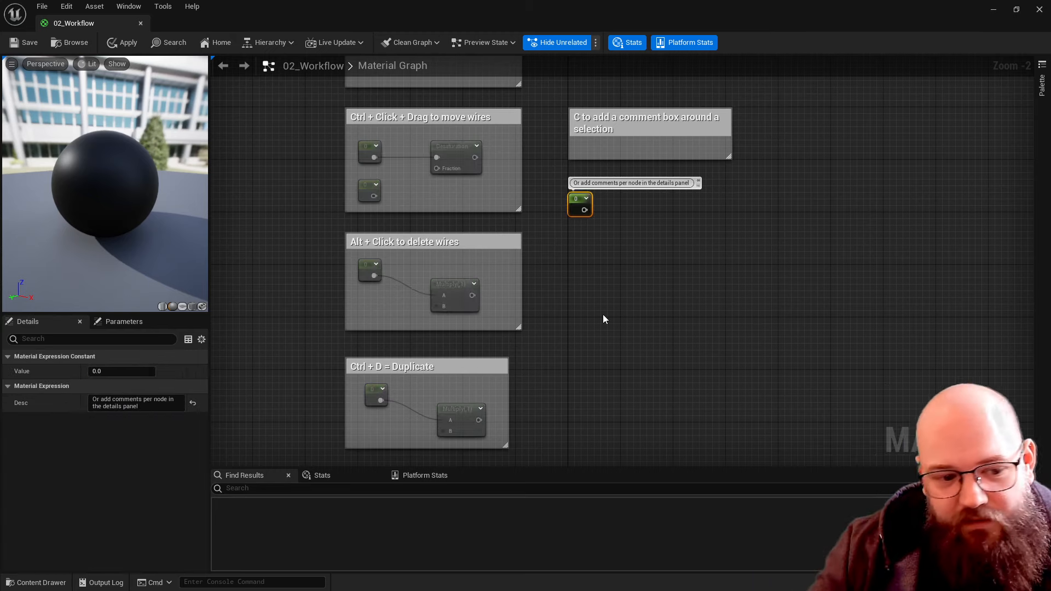
{"action": "left_click", "coordinate": [606, 269]}
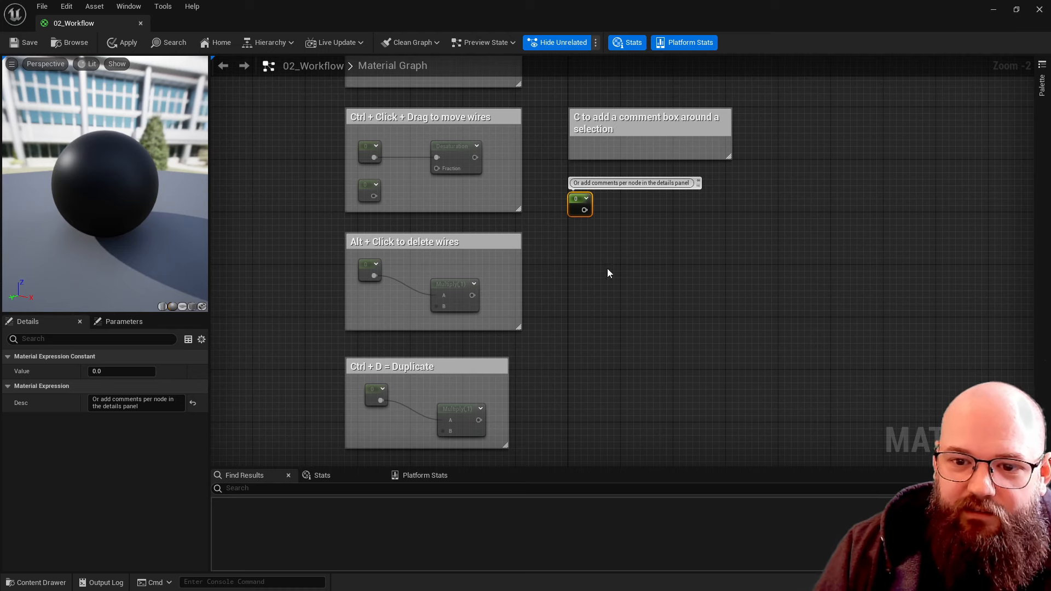
{"action": "left_click", "coordinate": [659, 259]}
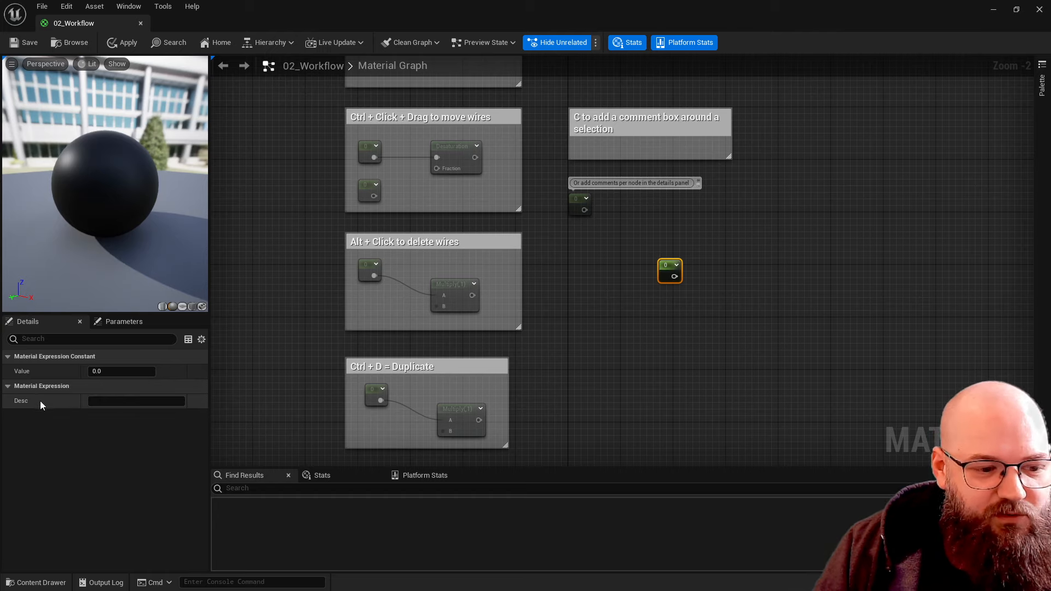
{"action": "left_click", "coordinate": [126, 403]}
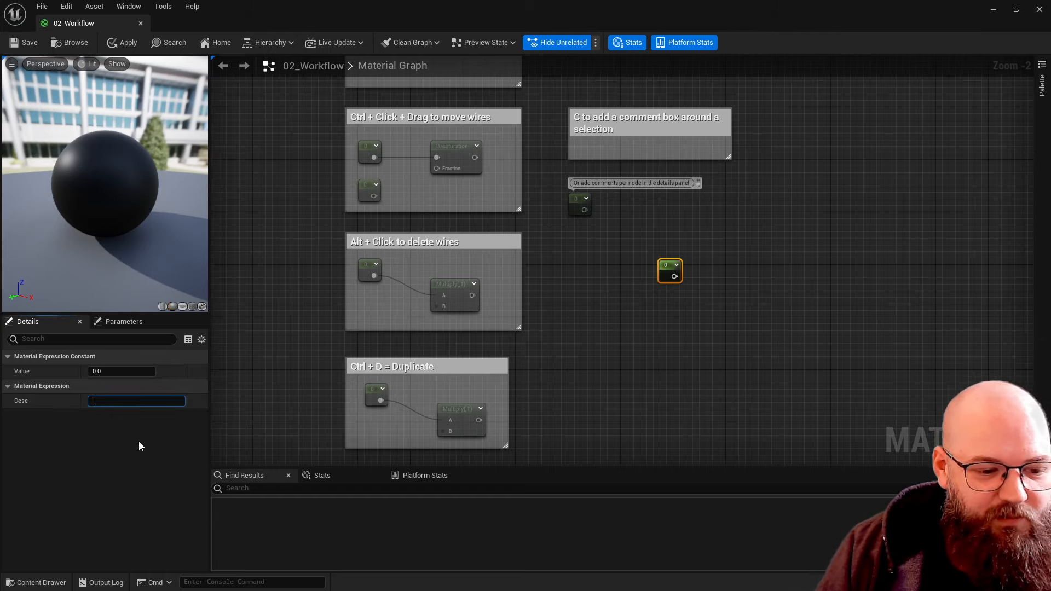
{"action": "type", "text": "Comments"}
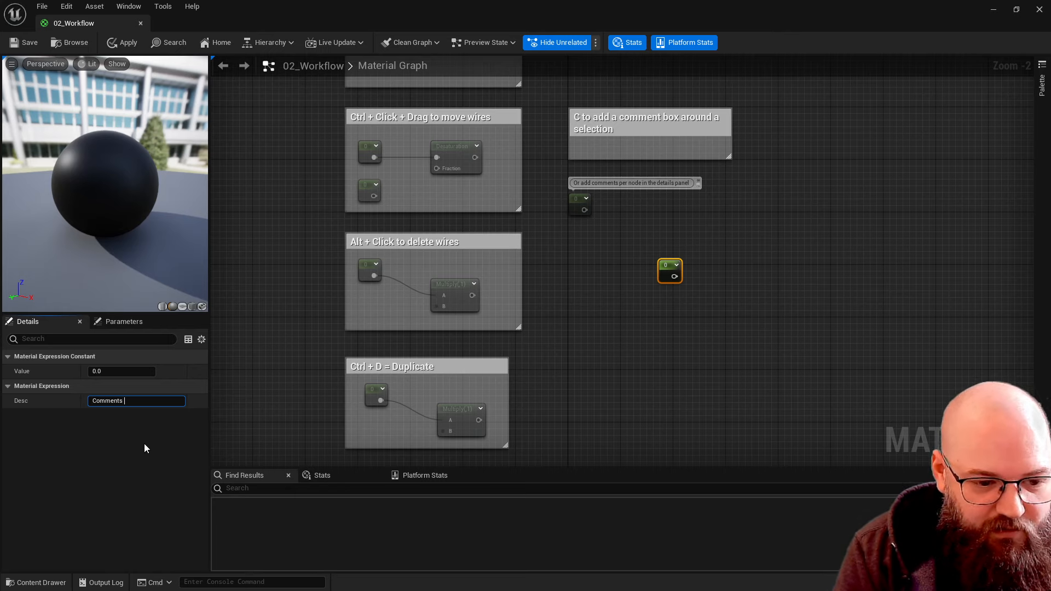
{"action": "key", "text": "Return"}
{"action": "left_click", "coordinate": [813, 327]}
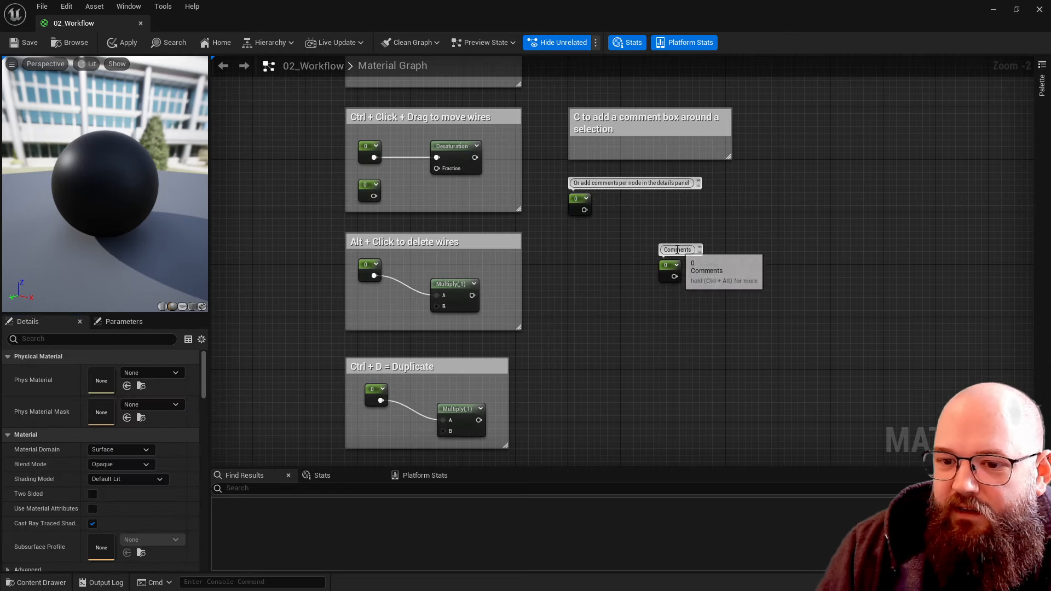
Hide the new constant's "Comments" bubble and show it again.
{"action": "scroll", "coordinate": [699, 253], "scroll_direction": "up", "scroll_amount": 2}
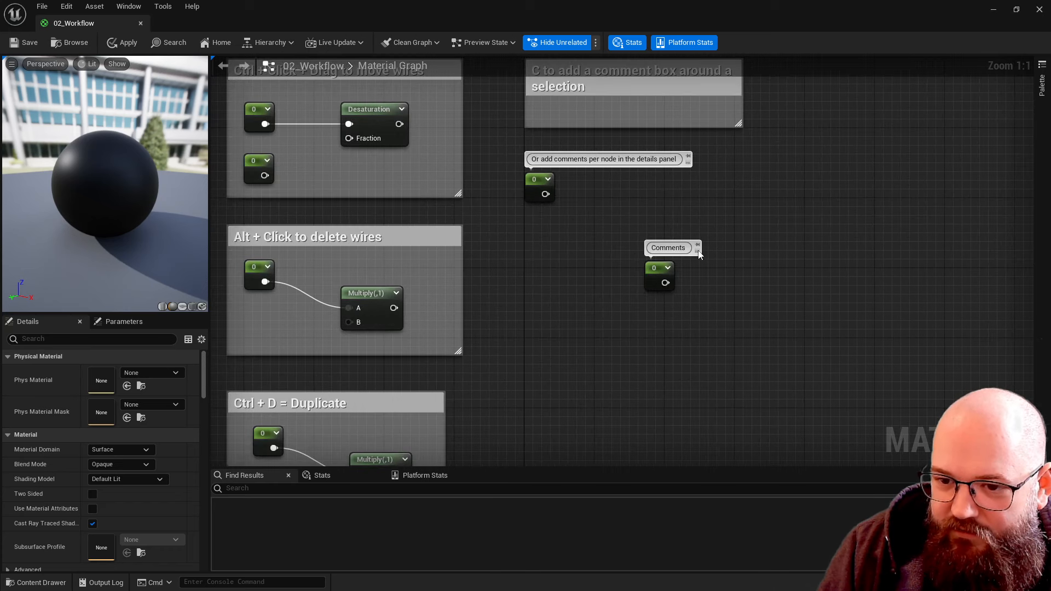
{"action": "left_click", "coordinate": [699, 246]}
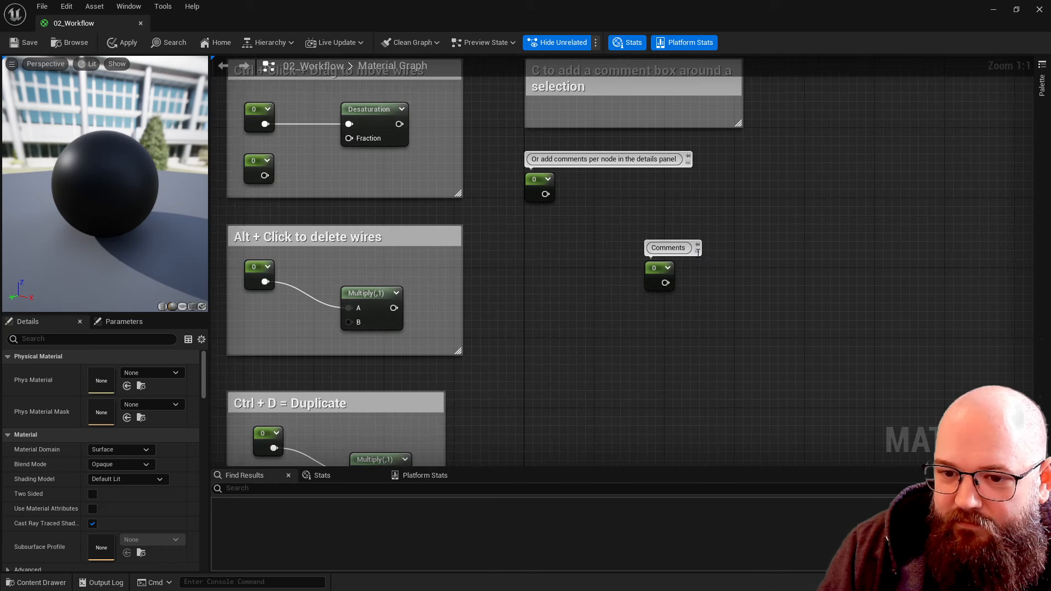
{"action": "left_click_drag", "start_coordinate": [582, 236], "coordinate": [705, 406]}
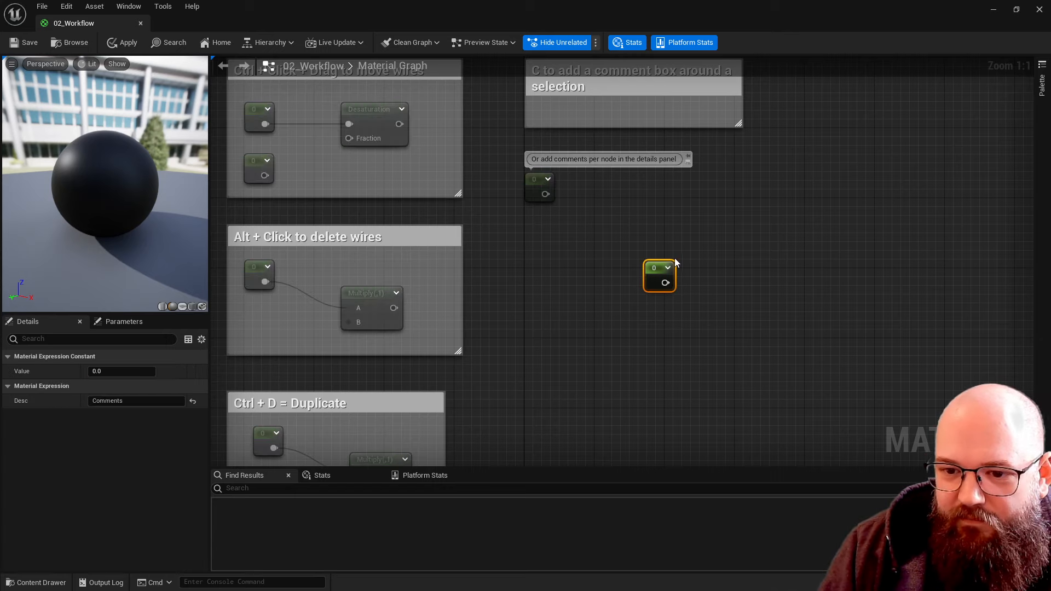
{"action": "left_click", "coordinate": [656, 257]}
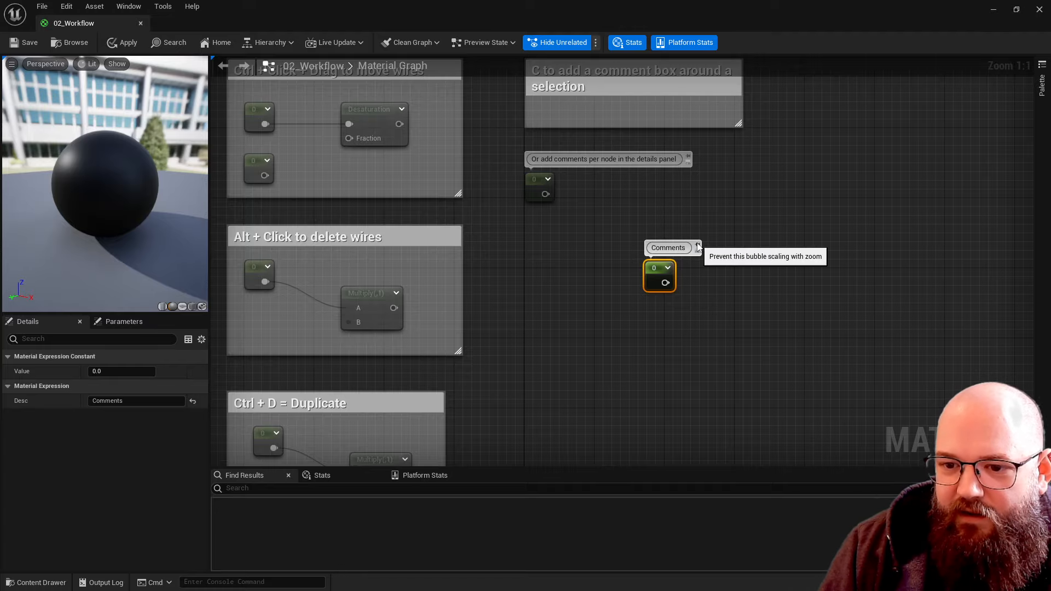
Prevent the "Comments" bubble from scaling with zoom and compare it with the other comments at several zoom levels.
{"action": "left_click", "coordinate": [691, 321]}
{"action": "scroll", "coordinate": [524, 339], "scroll_direction": "down", "scroll_amount": 2}
{"action": "scroll", "coordinate": [524, 340], "scroll_direction": "down", "scroll_amount": 5}
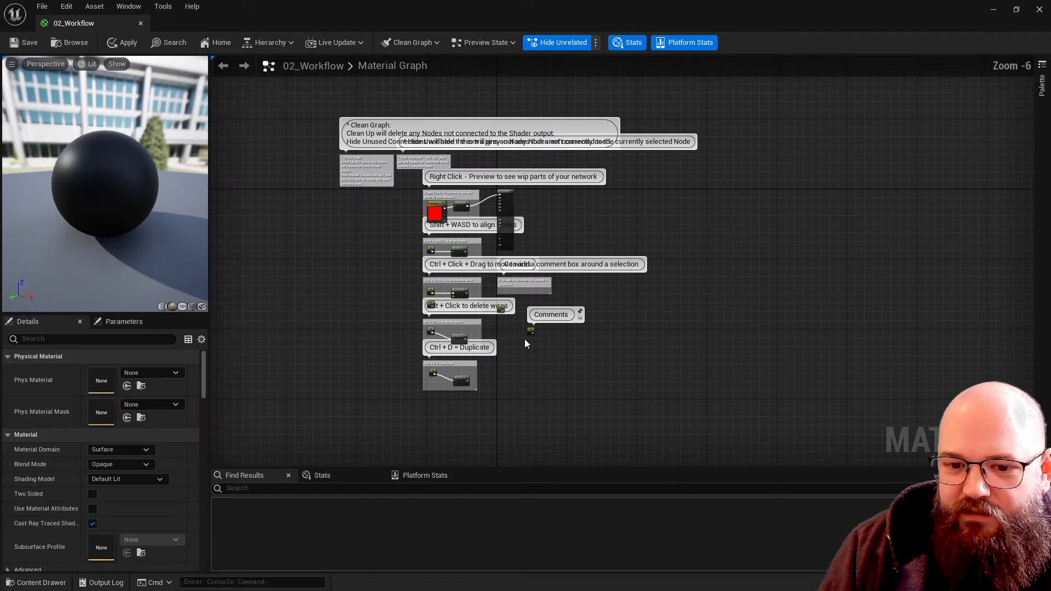
{"action": "scroll", "coordinate": [524, 339], "scroll_direction": "up", "scroll_amount": 5}
{"action": "scroll", "coordinate": [524, 339], "scroll_direction": "down", "scroll_amount": 4}
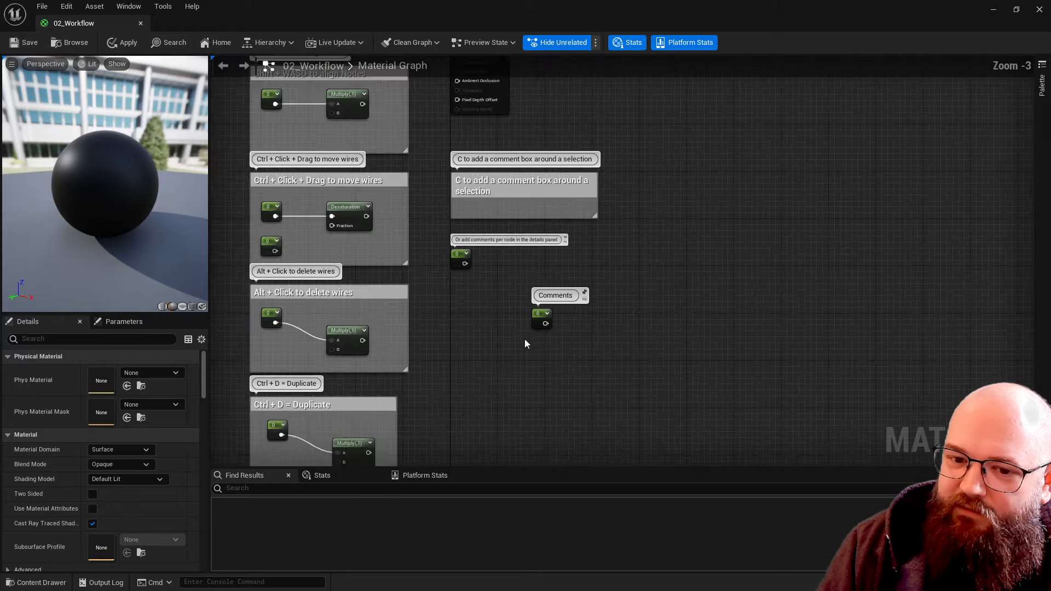
{"action": "scroll", "coordinate": [525, 340], "scroll_direction": "up", "scroll_amount": 4}
{"action": "scroll", "coordinate": [551, 321], "scroll_direction": "up", "scroll_amount": 1}
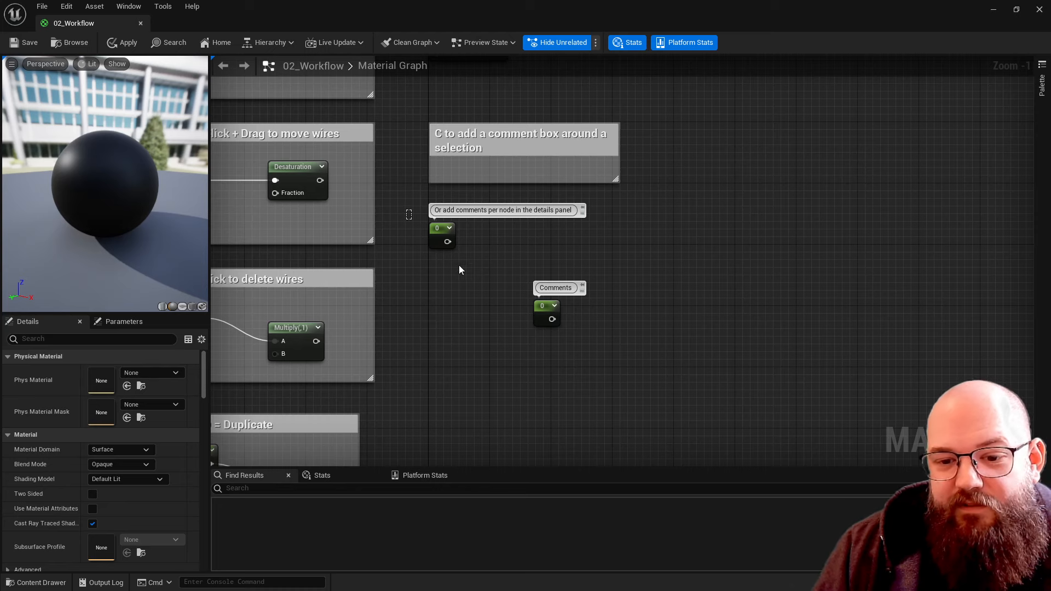
Compare how legible the comment box titles and the per-node comments are when the graph is zoomed out.
{"action": "left_click_drag", "start_coordinate": [459, 270], "coordinate": [600, 367]}
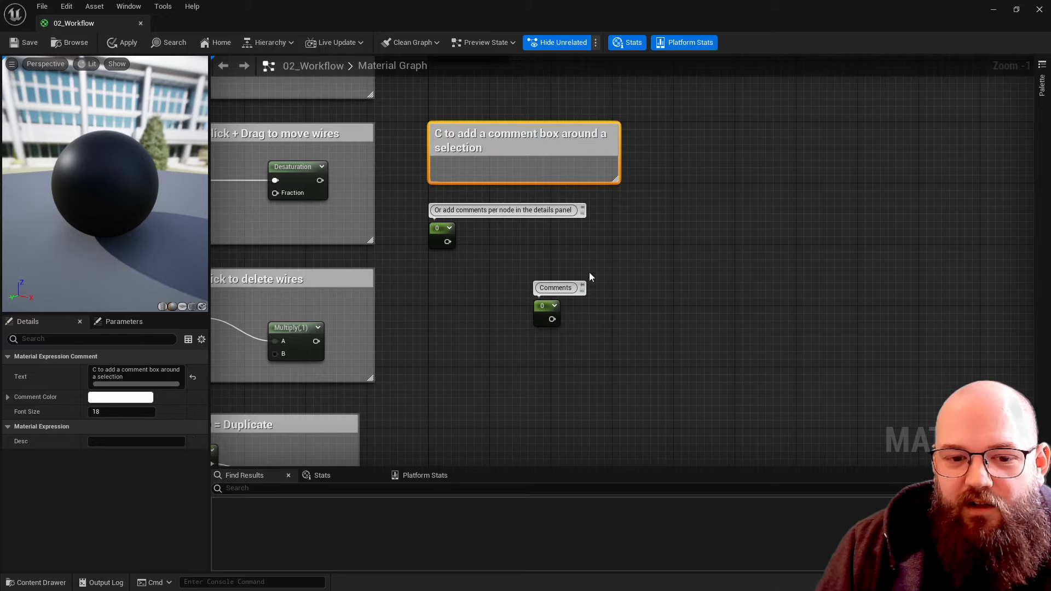
{"action": "scroll", "coordinate": [591, 307], "scroll_direction": "down", "scroll_amount": 5}
{"action": "left_click", "coordinate": [596, 353]}
{"action": "scroll", "coordinate": [580, 349], "scroll_direction": "up", "scroll_amount": 2}
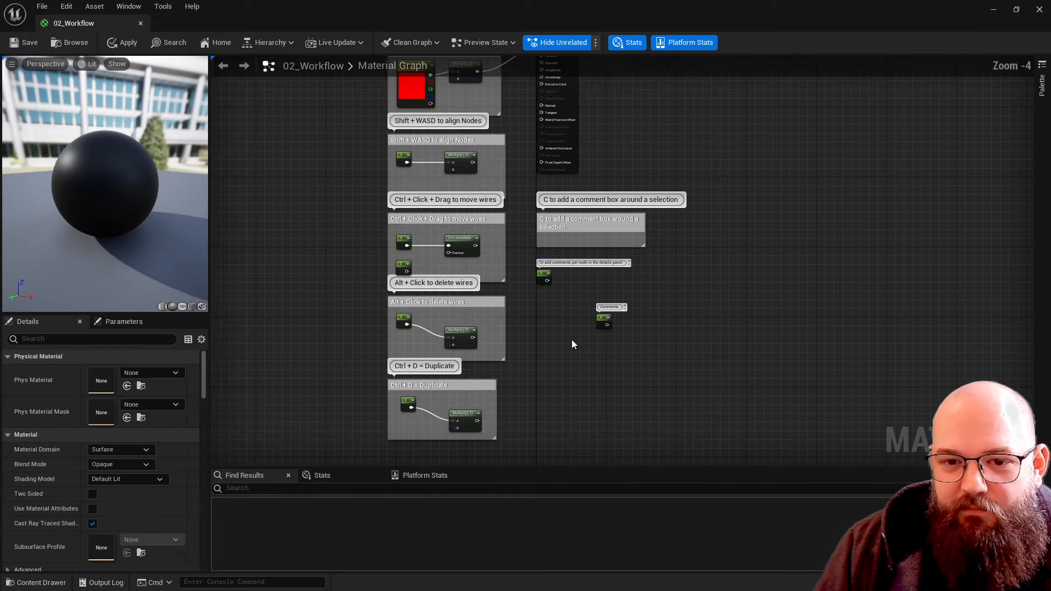
{"action": "right_click_drag", "start_coordinate": [573, 345], "coordinate": [611, 333]}
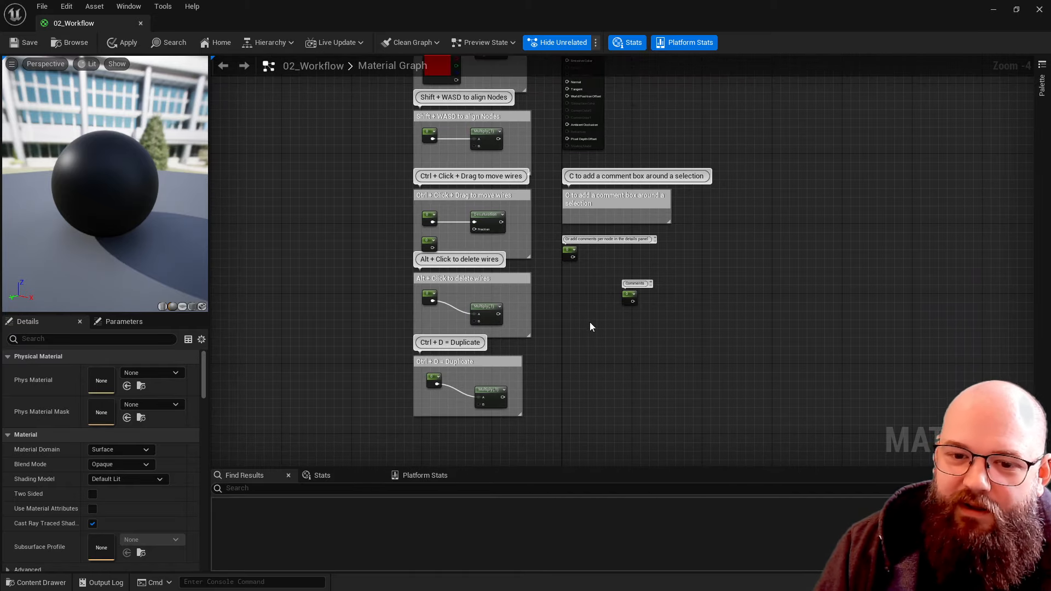
{"action": "scroll", "coordinate": [587, 326], "scroll_direction": "up", "scroll_amount": 1}
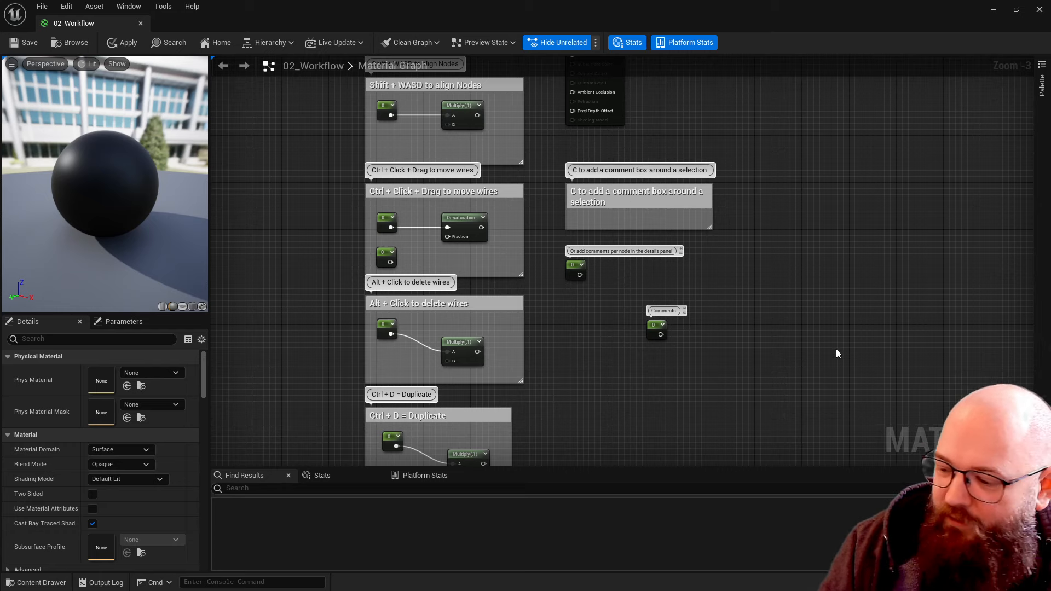
Move the "Comments" constant directly below the per-node comment example, in line with its left edge.
{"action": "left_click", "coordinate": [589, 204]}
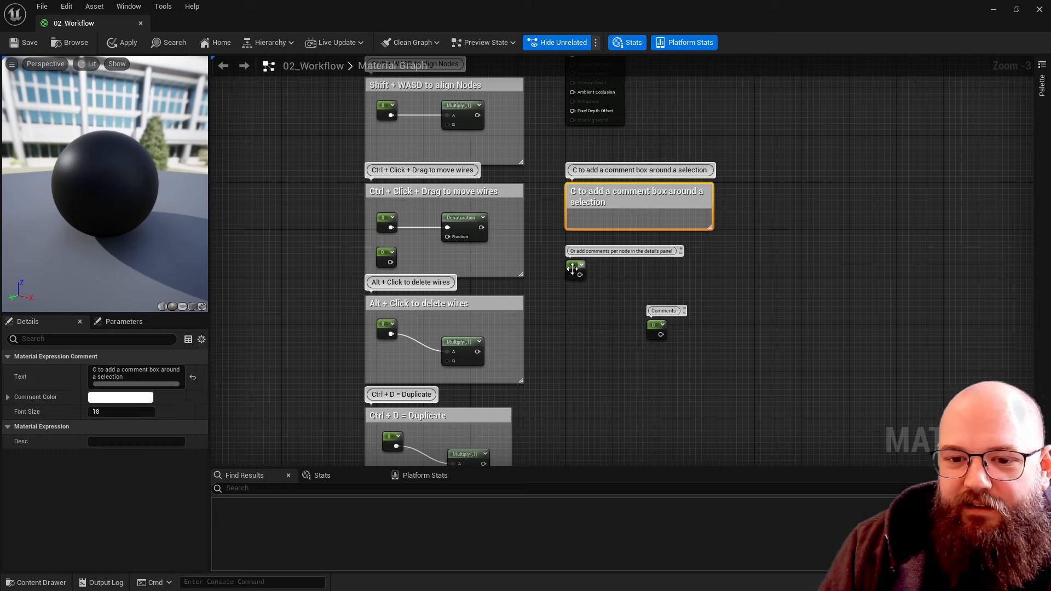
{"action": "left_click", "coordinate": [576, 269]}
{"action": "left_click", "coordinate": [638, 326]}
{"action": "left_click_drag", "start_coordinate": [654, 329], "coordinate": [573, 318]}
{"action": "left_click", "coordinate": [633, 329]}
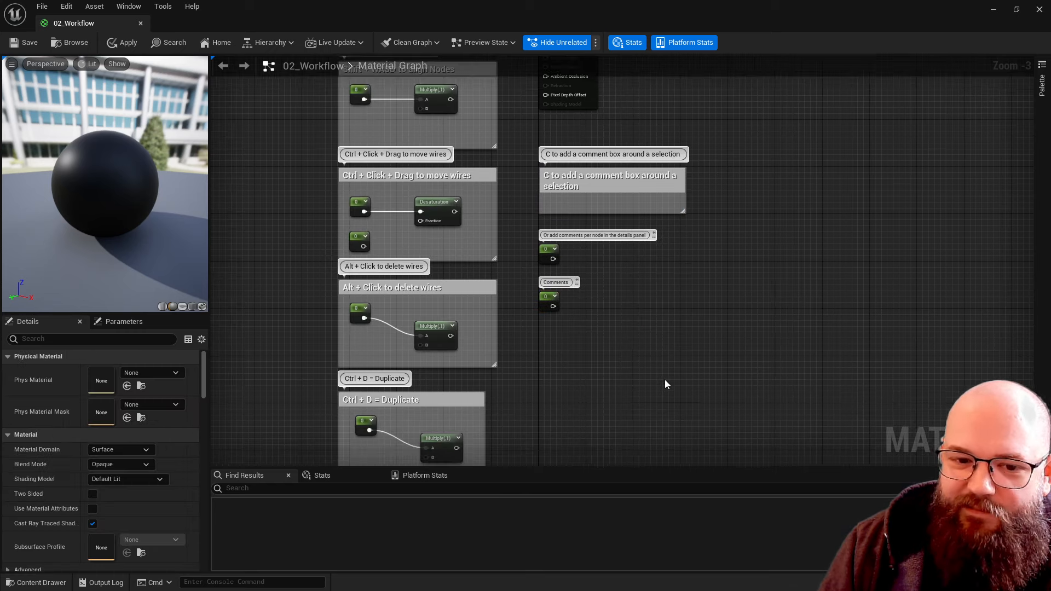
Add three scalar parameters in the empty area beside the comment examples, select them together and delete them.
{"action": "left_click", "coordinate": [658, 290]}
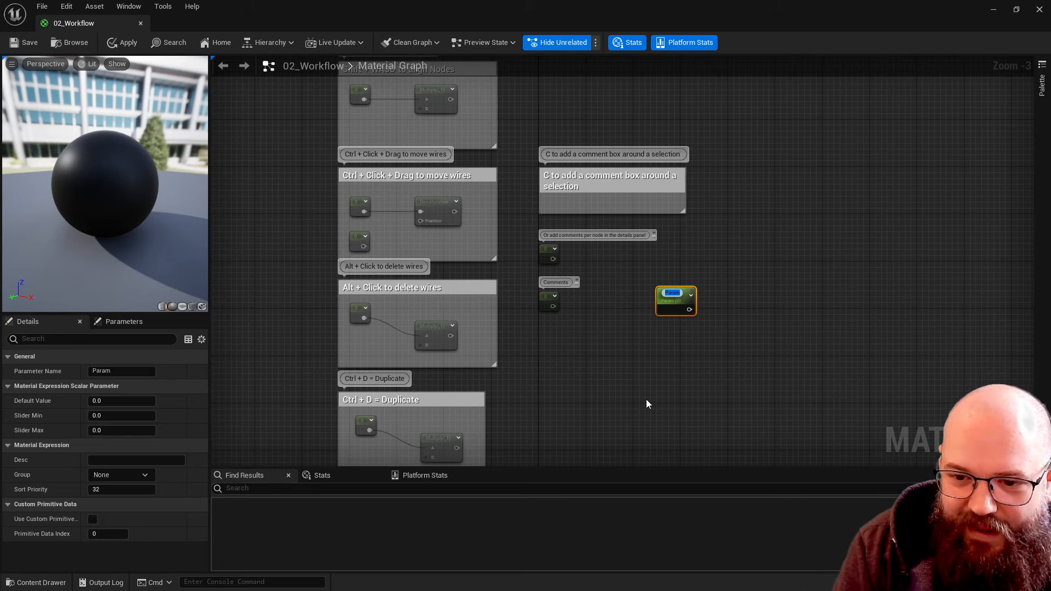
{"action": "key", "text": "Return"}
{"action": "left_click", "coordinate": [673, 347]}
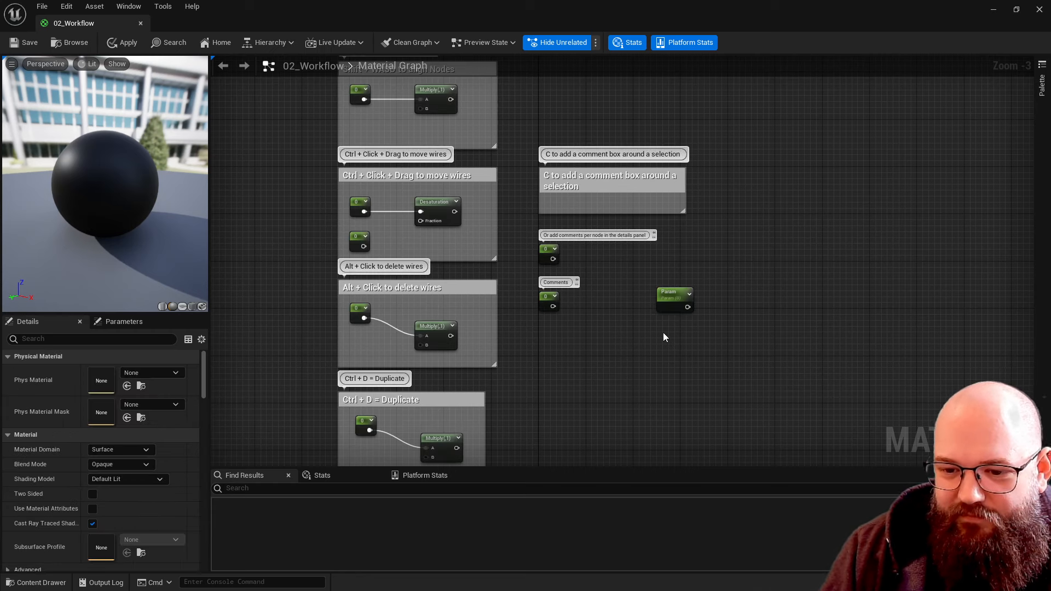
{"action": "left_click", "coordinate": [663, 334]}
{"action": "left_click", "coordinate": [688, 390]}
{"action": "left_click", "coordinate": [763, 317]}
{"action": "left_click_drag", "start_coordinate": [644, 282], "coordinate": [817, 370]}
{"action": "left_click_drag", "start_coordinate": [830, 272], "coordinate": [617, 387]}
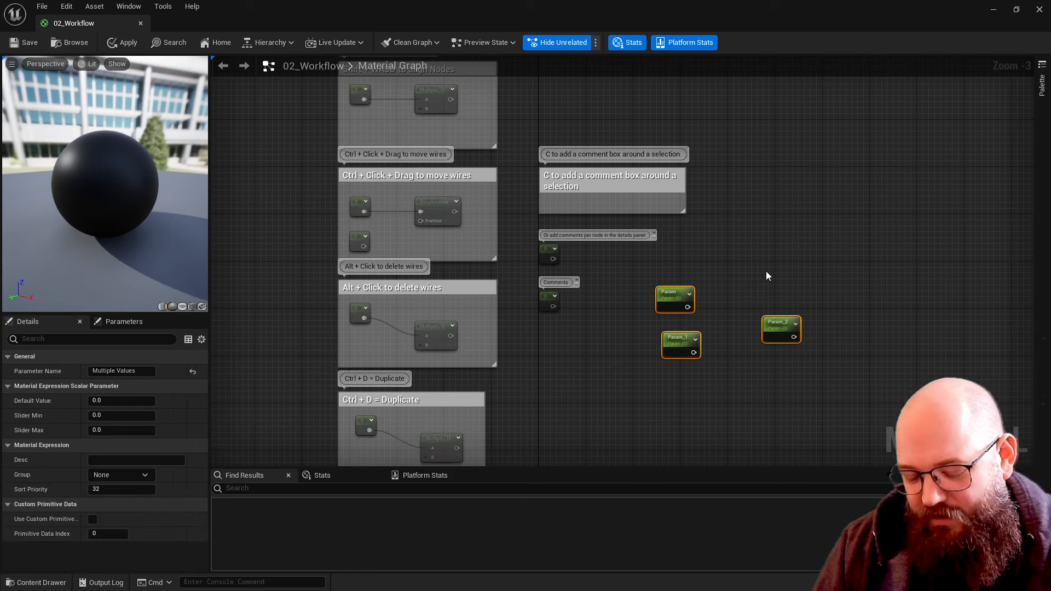
{"action": "key", "text": "Delete"}
Look over the whole set of commented groups, from the Clean Graph notes down to the Duplicate example.
{"action": "right_click_drag", "start_coordinate": [606, 287], "coordinate": [614, 313]}
{"action": "scroll", "coordinate": [615, 314], "scroll_direction": "down", "scroll_amount": 1}
{"action": "scroll", "coordinate": [615, 313], "scroll_direction": "down", "scroll_amount": 1}
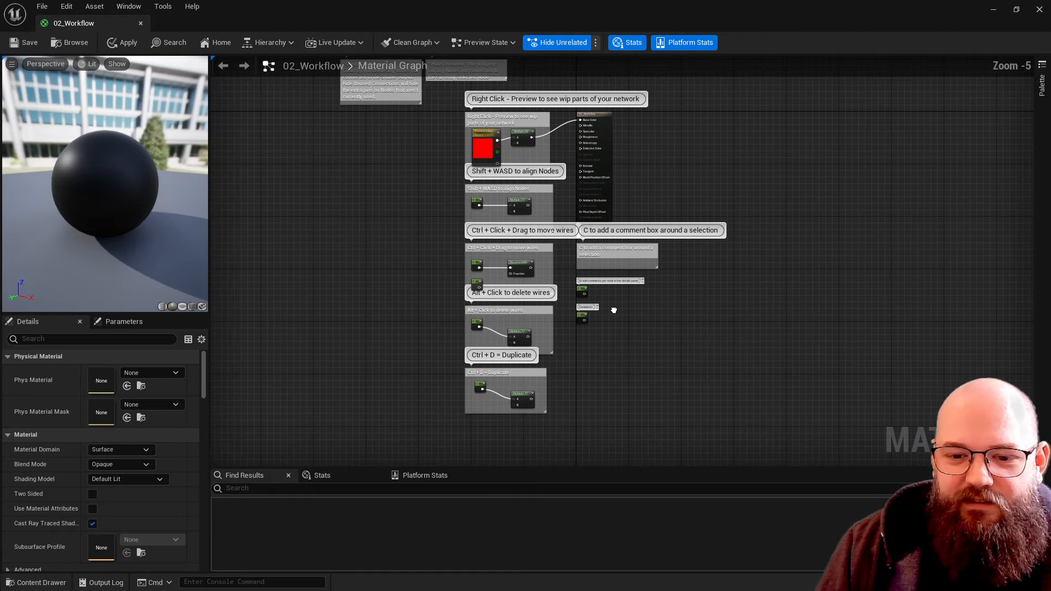
{"action": "right_click_drag", "start_coordinate": [396, 237], "coordinate": [368, 234]}
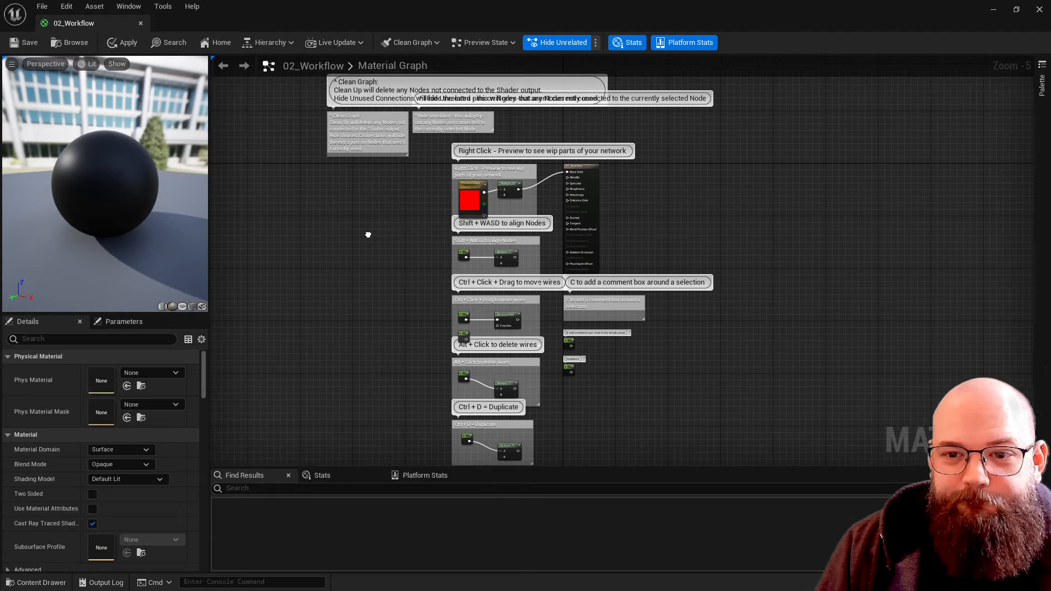
{"action": "scroll", "coordinate": [394, 307], "scroll_direction": "up", "scroll_amount": 1}
{"action": "scroll", "coordinate": [394, 307], "scroll_direction": "up", "scroll_amount": 1}
{"action": "right_click_drag", "start_coordinate": [395, 307], "coordinate": [371, 115]}
{"action": "right_click", "coordinate": [372, 113]}
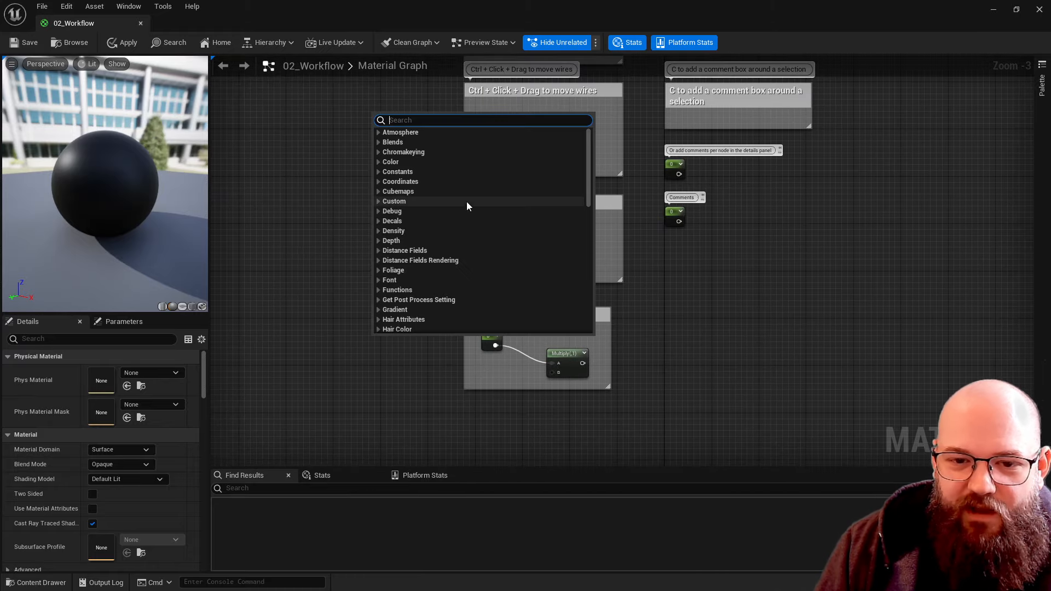
{"action": "left_click", "coordinate": [384, 172]}
{"action": "left_click", "coordinate": [328, 196]}
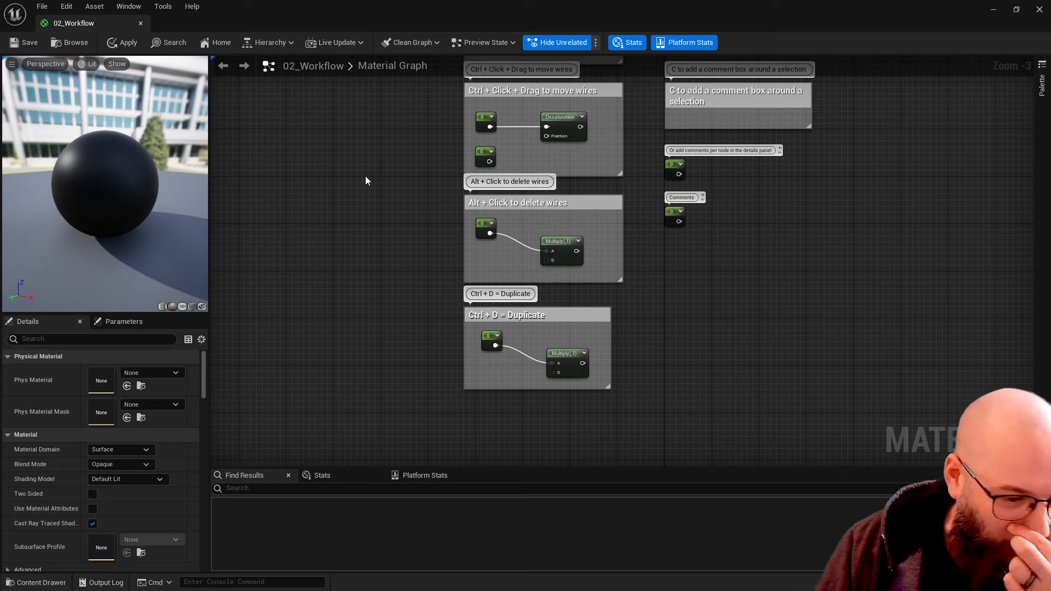
Review the workflow groups, return to the 02_Workflow output node and examine the examples around it.
{"action": "right_click_drag", "start_coordinate": [369, 171], "coordinate": [357, 435]}
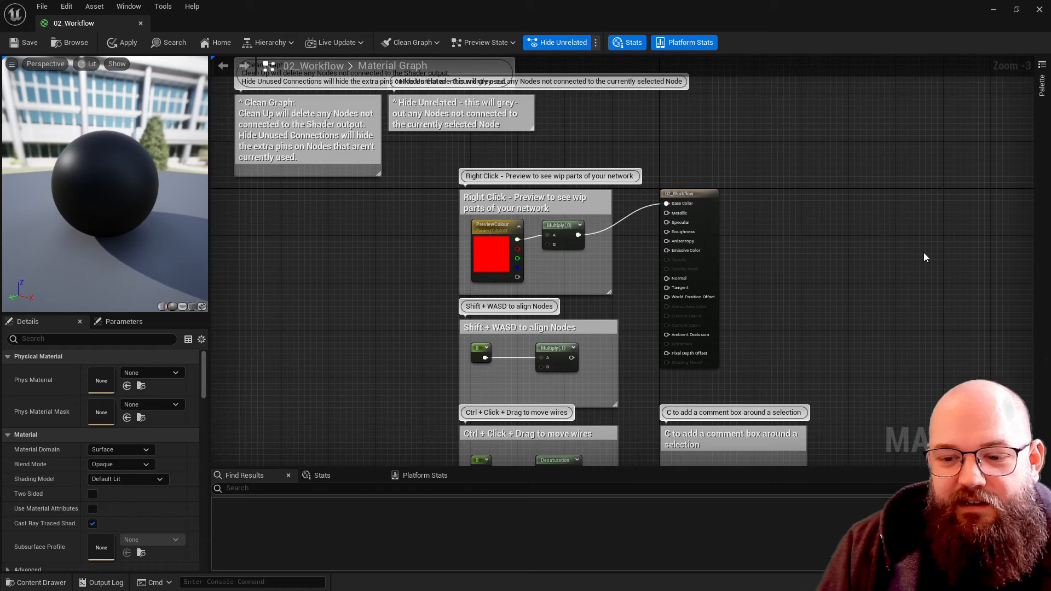
{"action": "right_click_drag", "start_coordinate": [846, 380], "coordinate": [822, 214]}
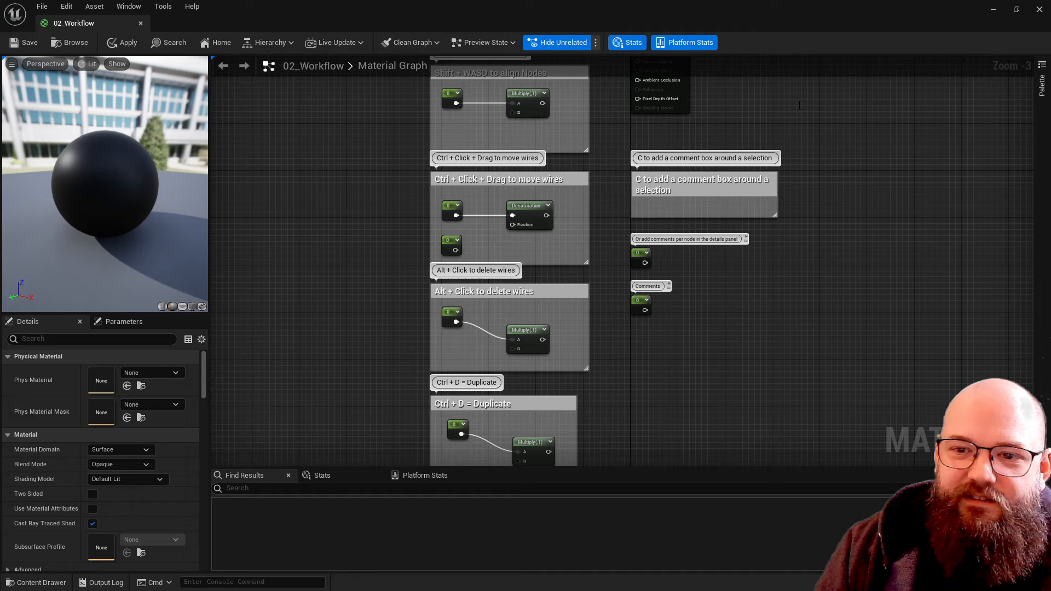
{"action": "key", "text": "Home"}
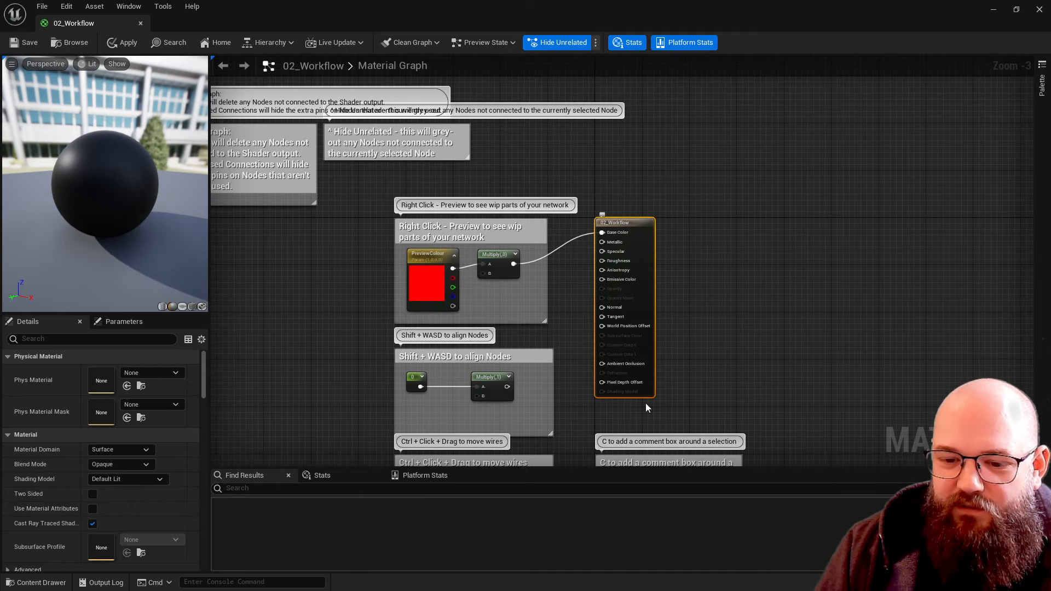
{"action": "left_click", "coordinate": [754, 351]}
{"action": "right_click_drag", "start_coordinate": [812, 404], "coordinate": [842, 291]}
{"action": "scroll", "coordinate": [854, 309], "scroll_direction": "up", "scroll_amount": 1}
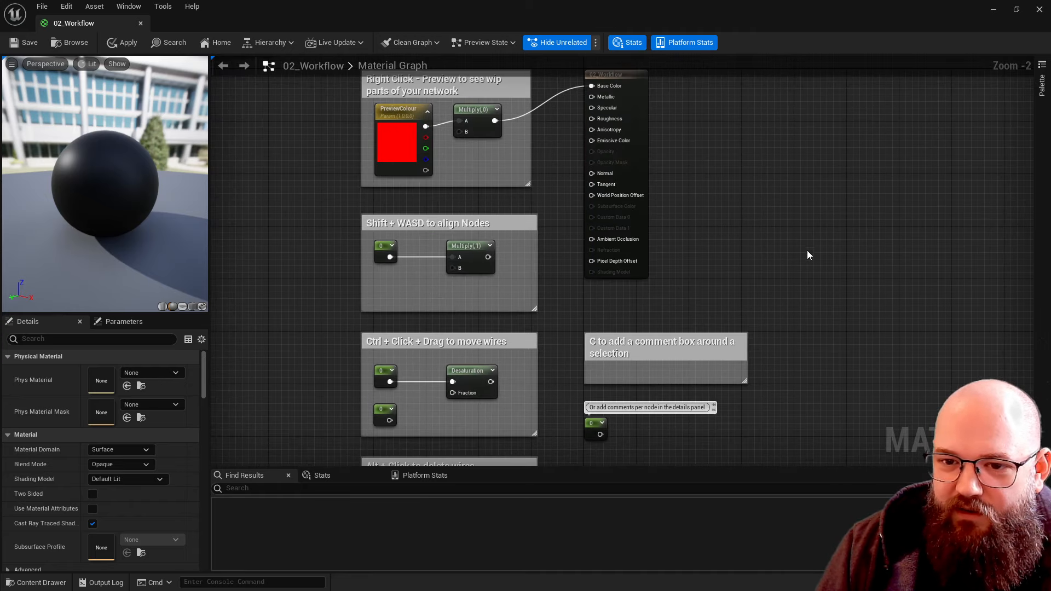